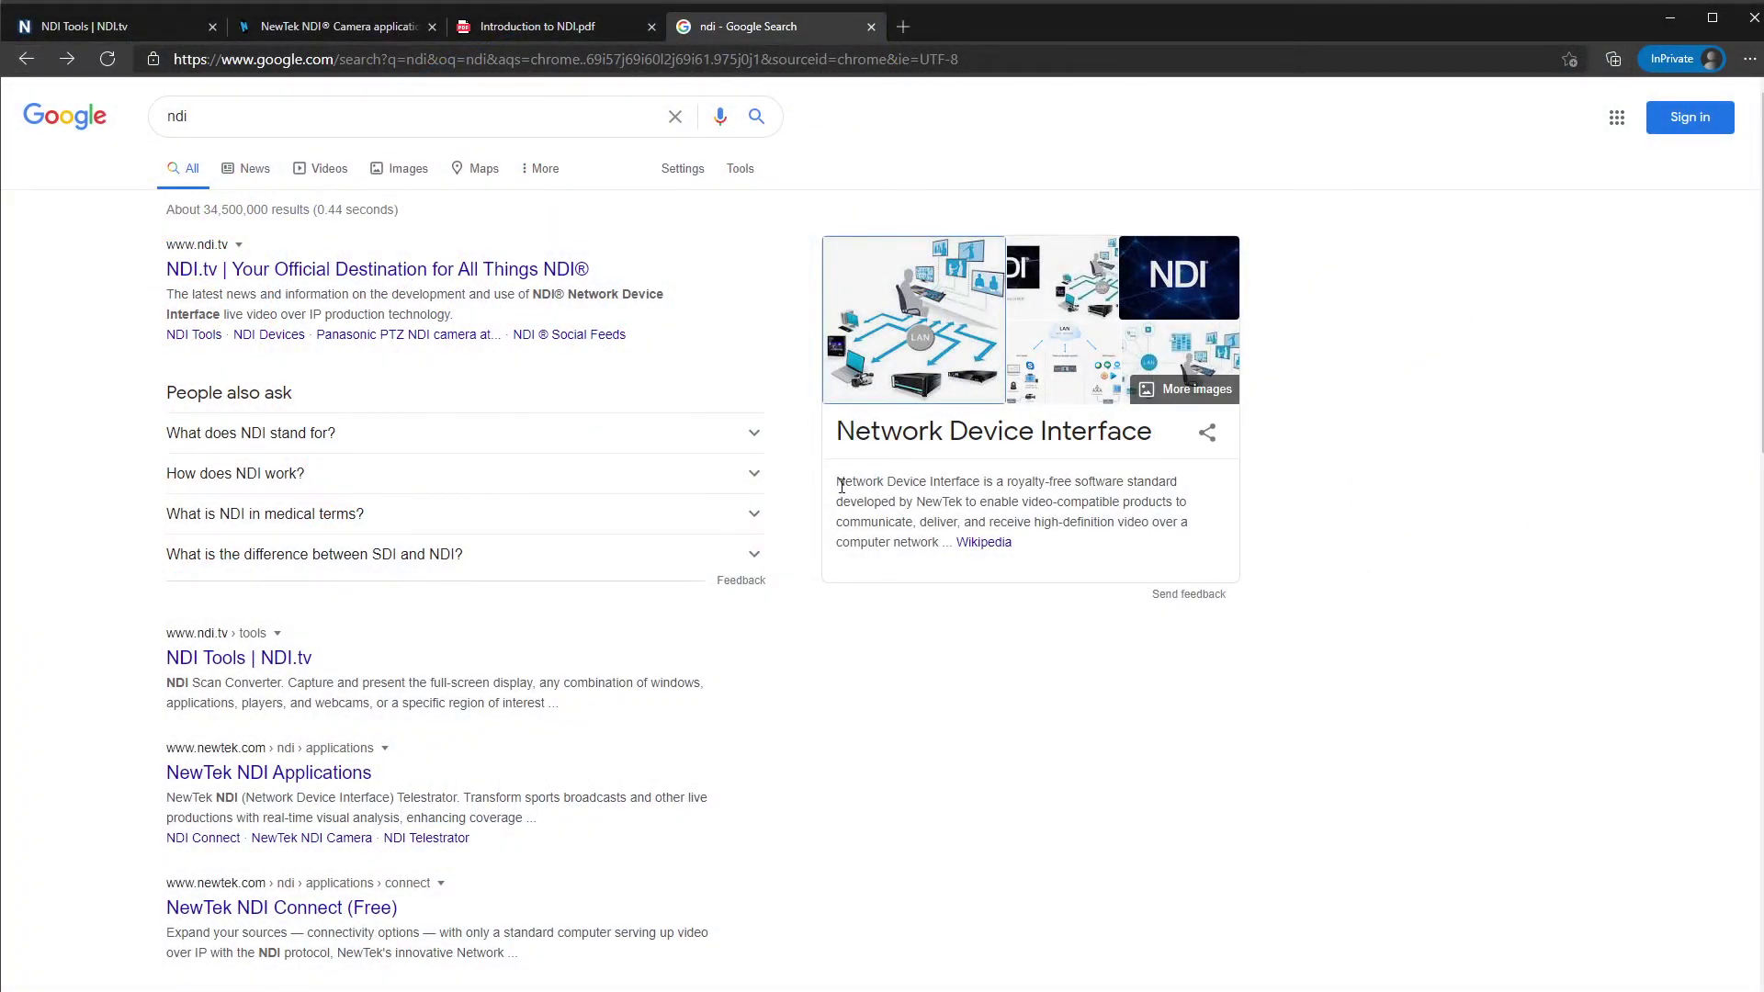
Select the knowledge panel text defining NDI as Network Device Interface from NewTek
left_click_drag(835, 484, 942, 564)
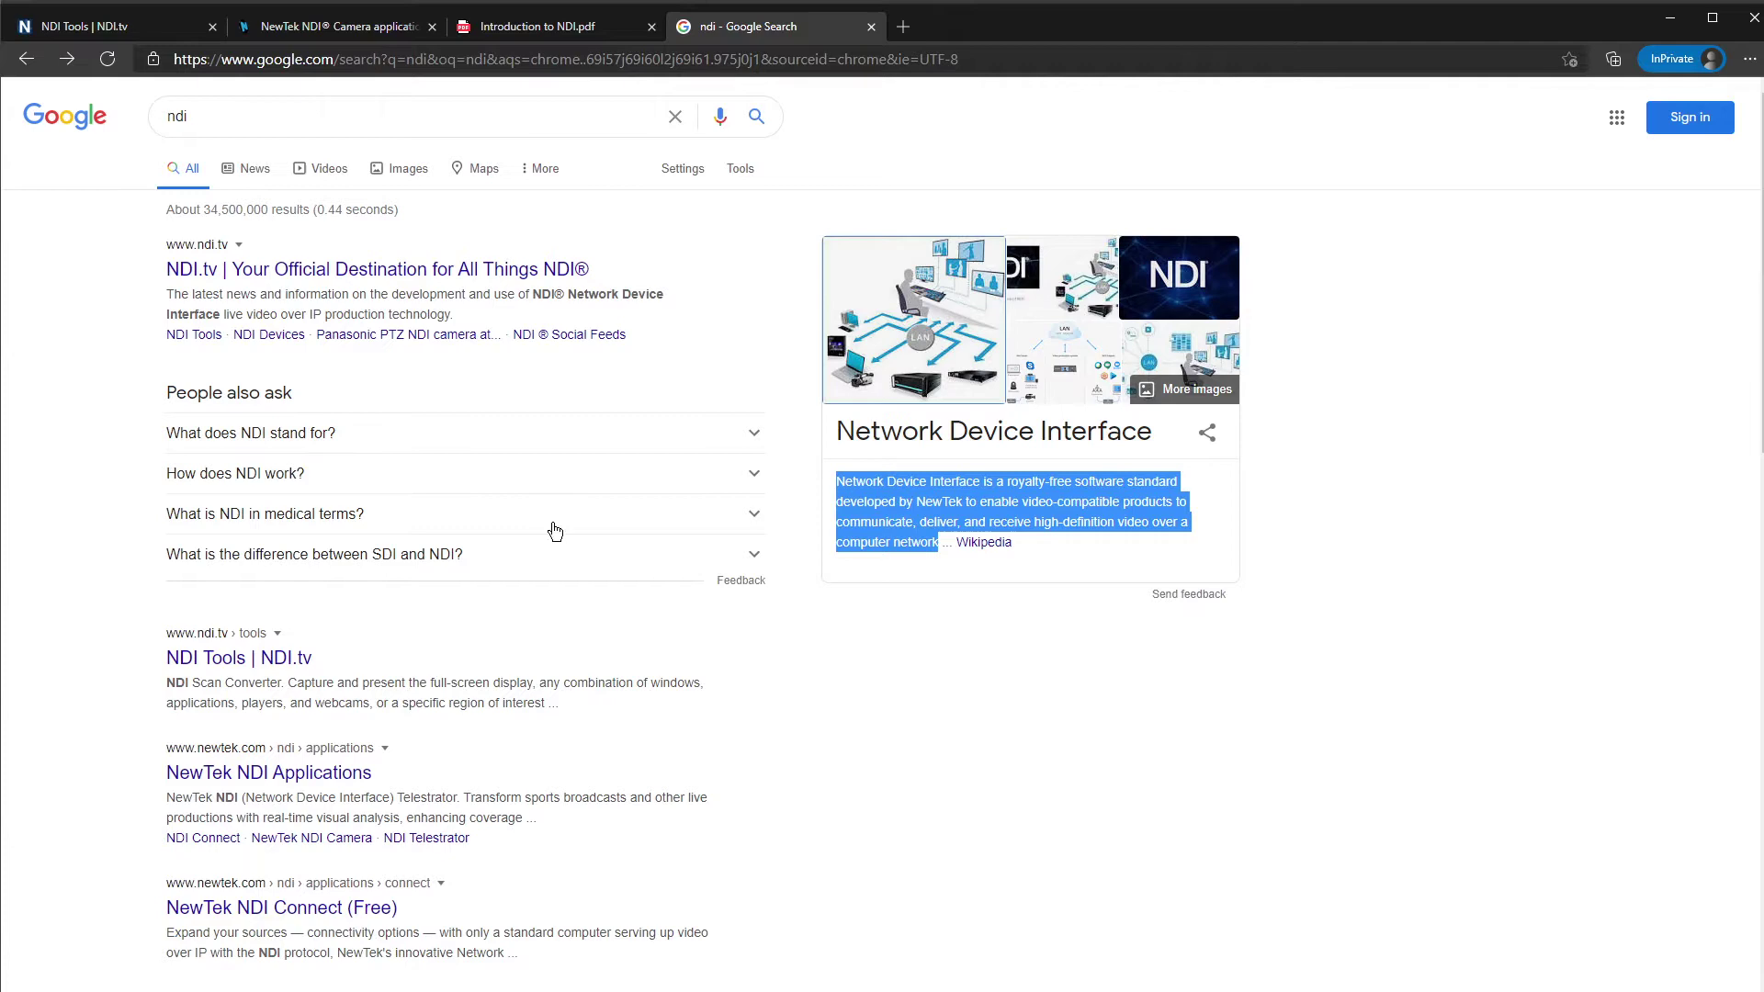
Go from the search results to NDI.tv's NDI Tools page and scroll to the NDI Studio Monitor section
left_click(328, 273)
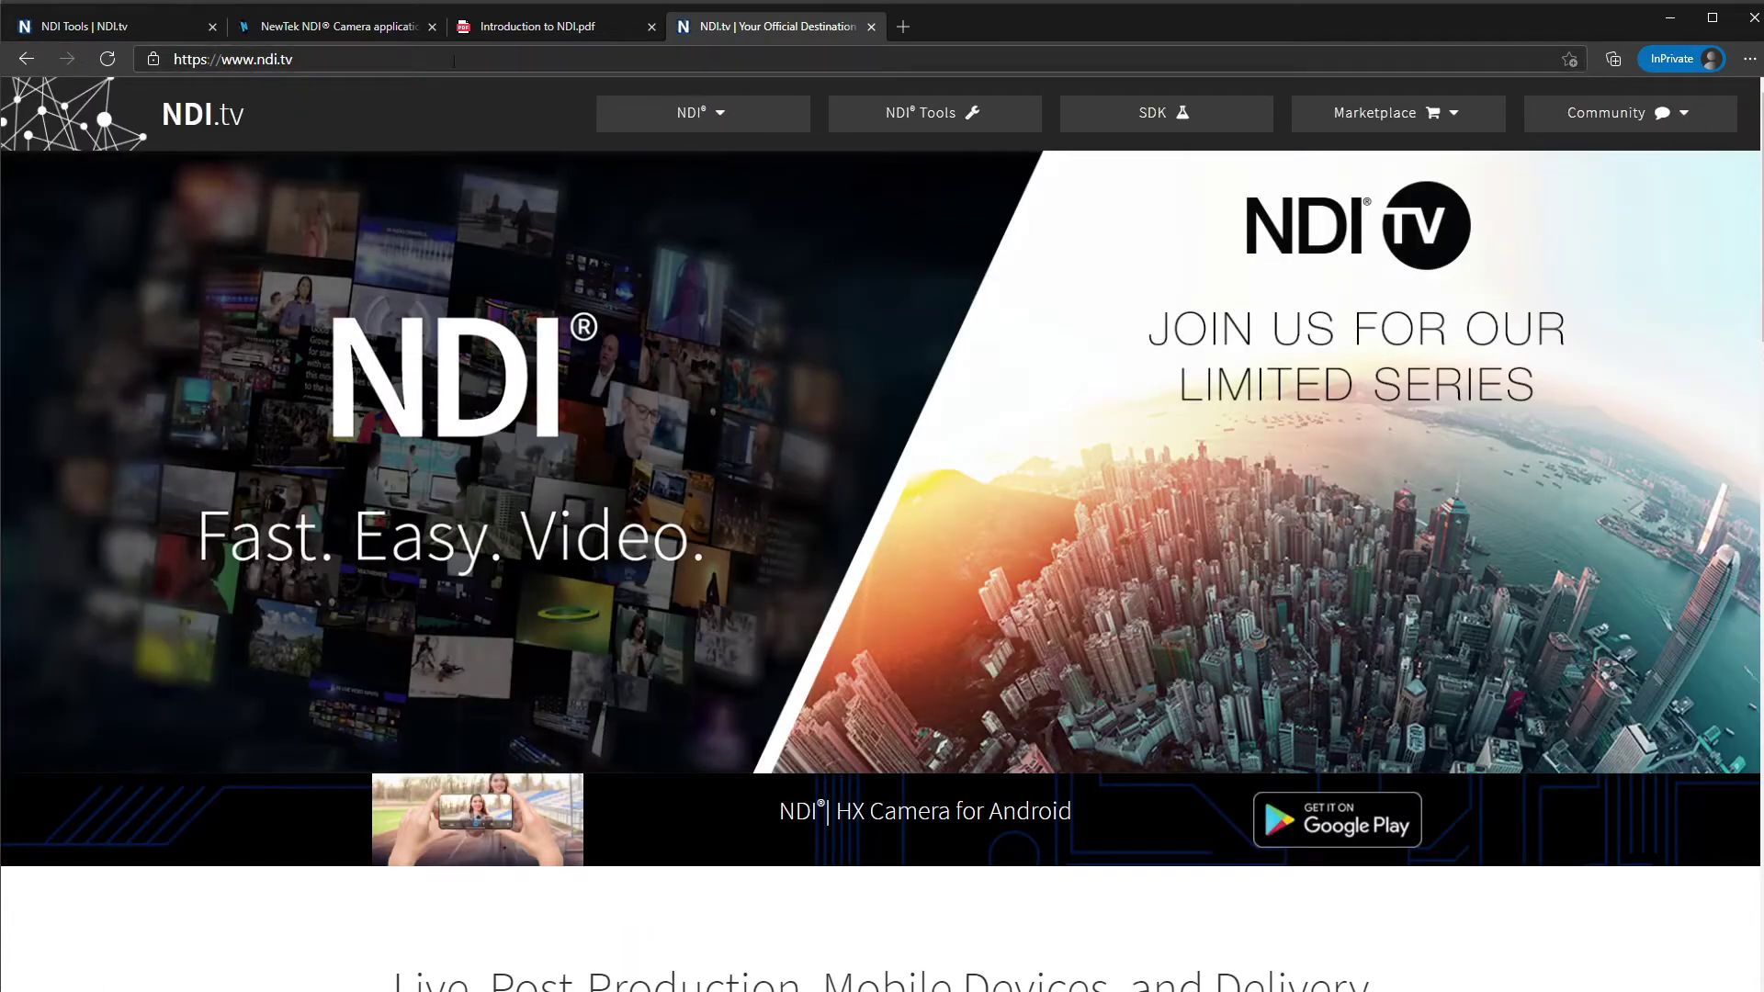
left_click(935, 125)
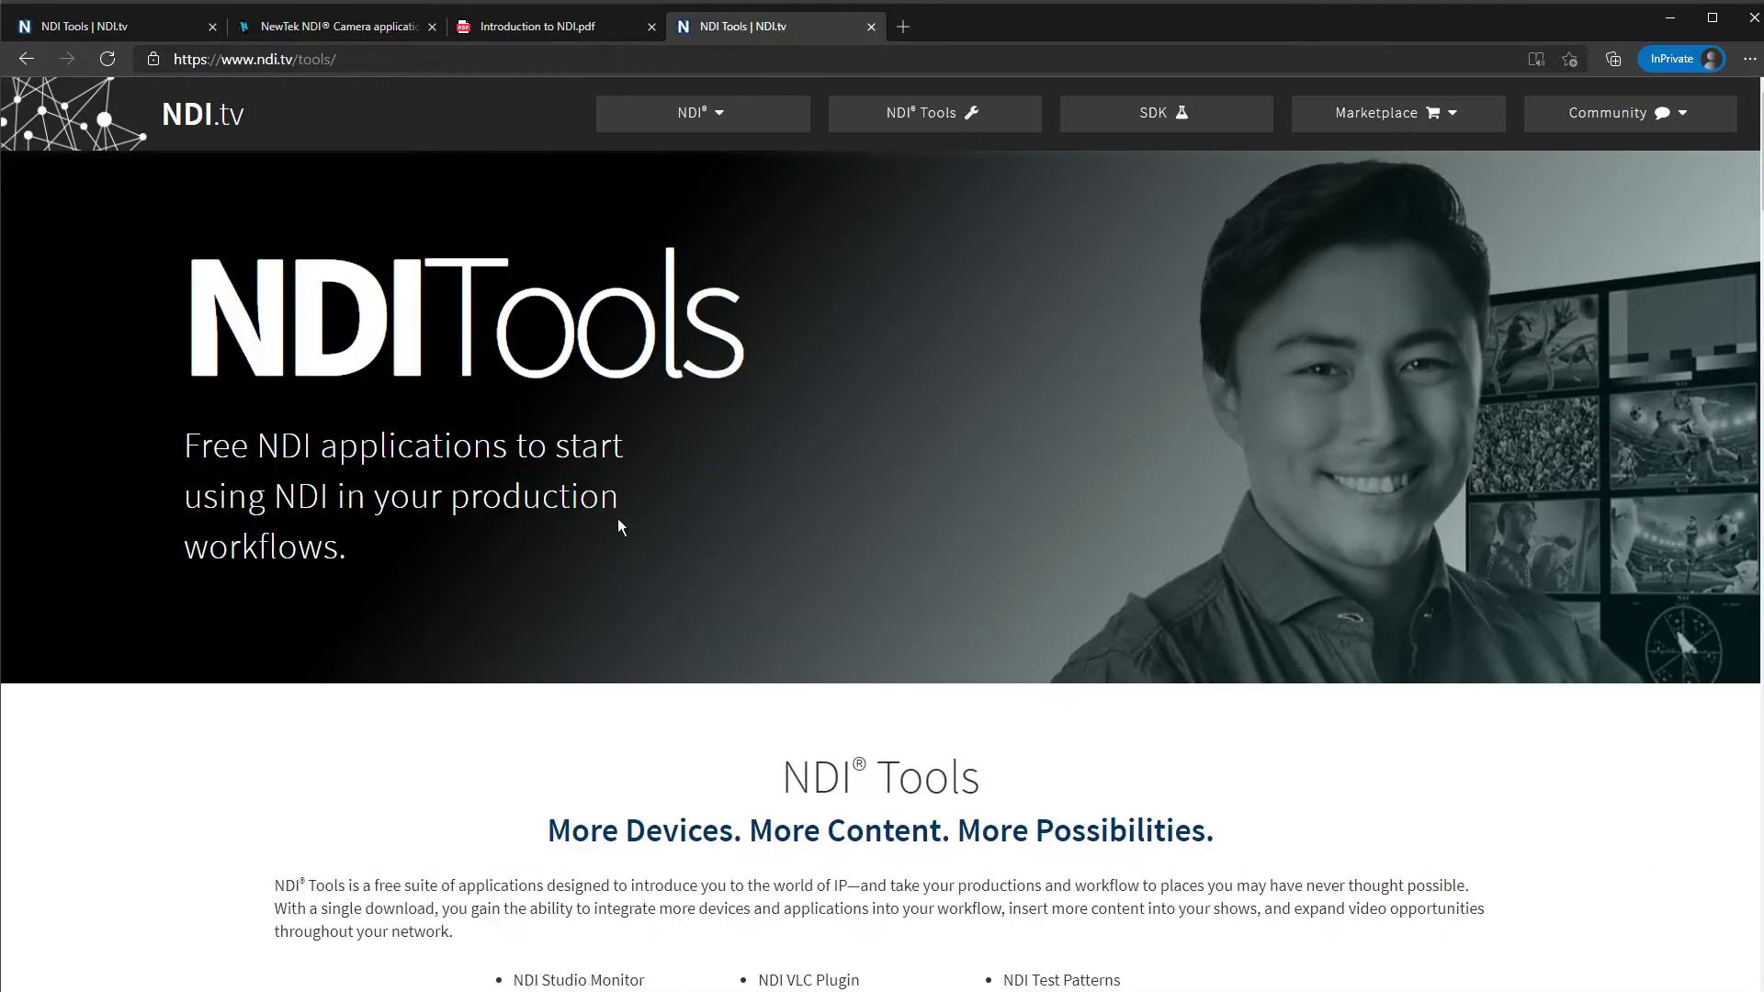
scroll(619, 525, "down", 20)
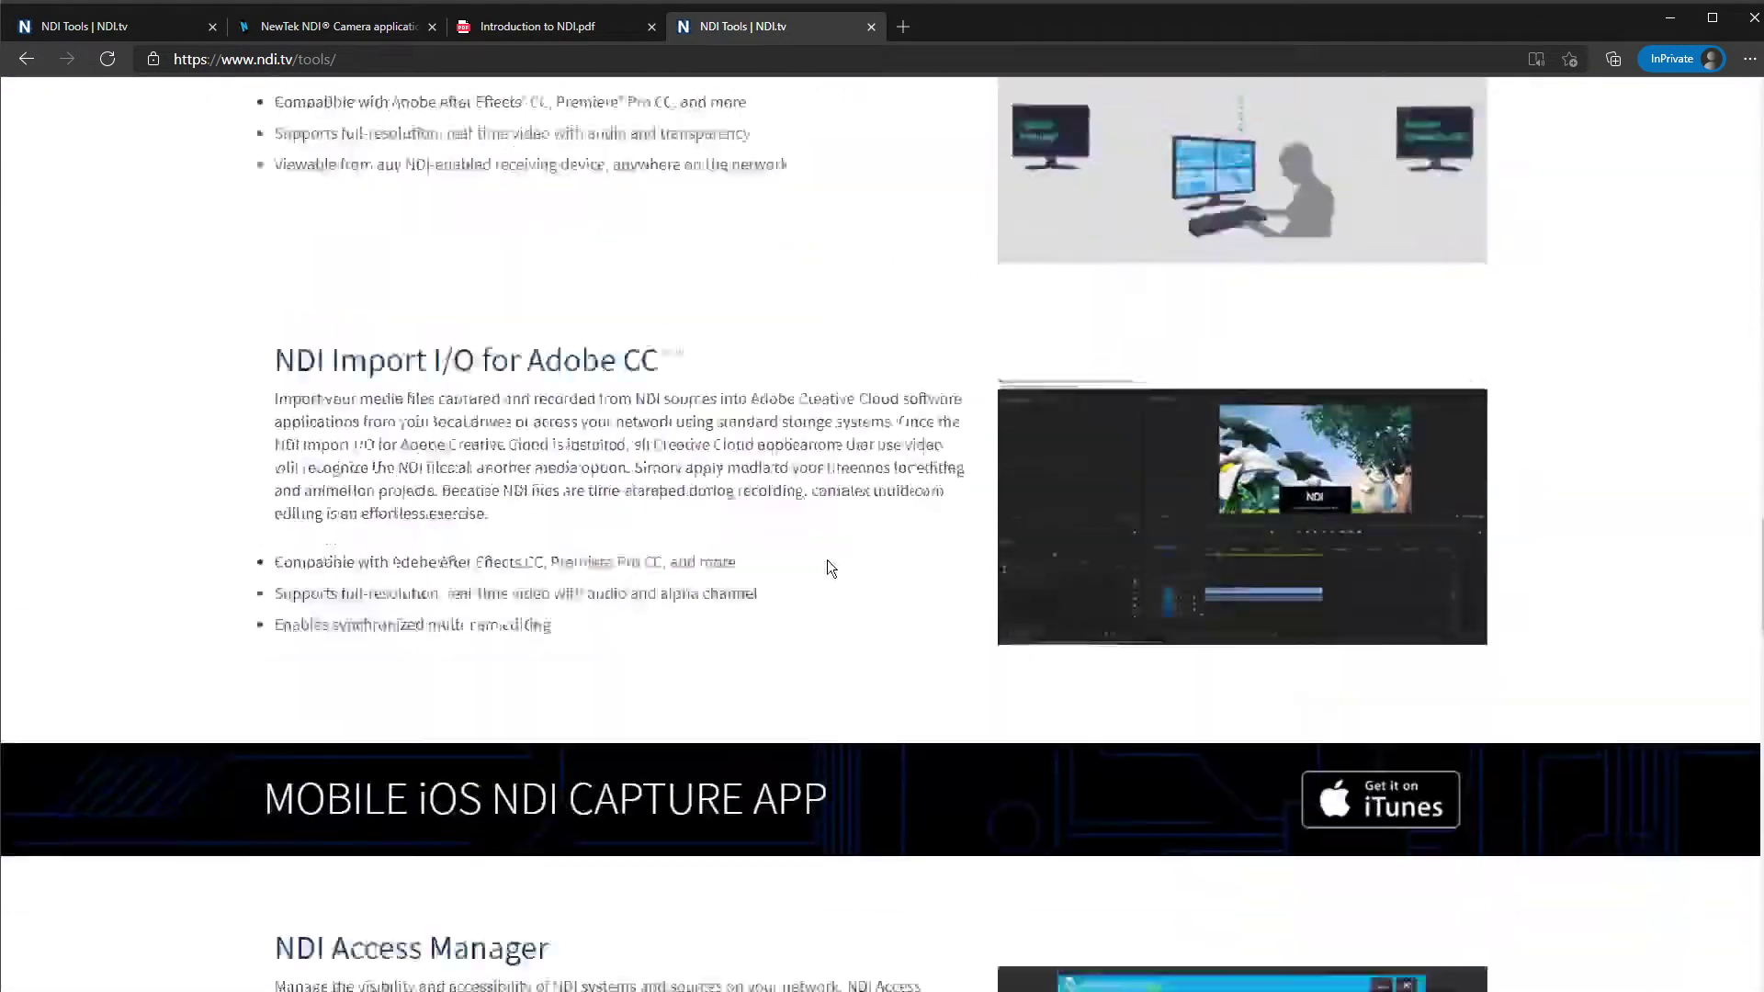
scroll(827, 566, "down", 20)
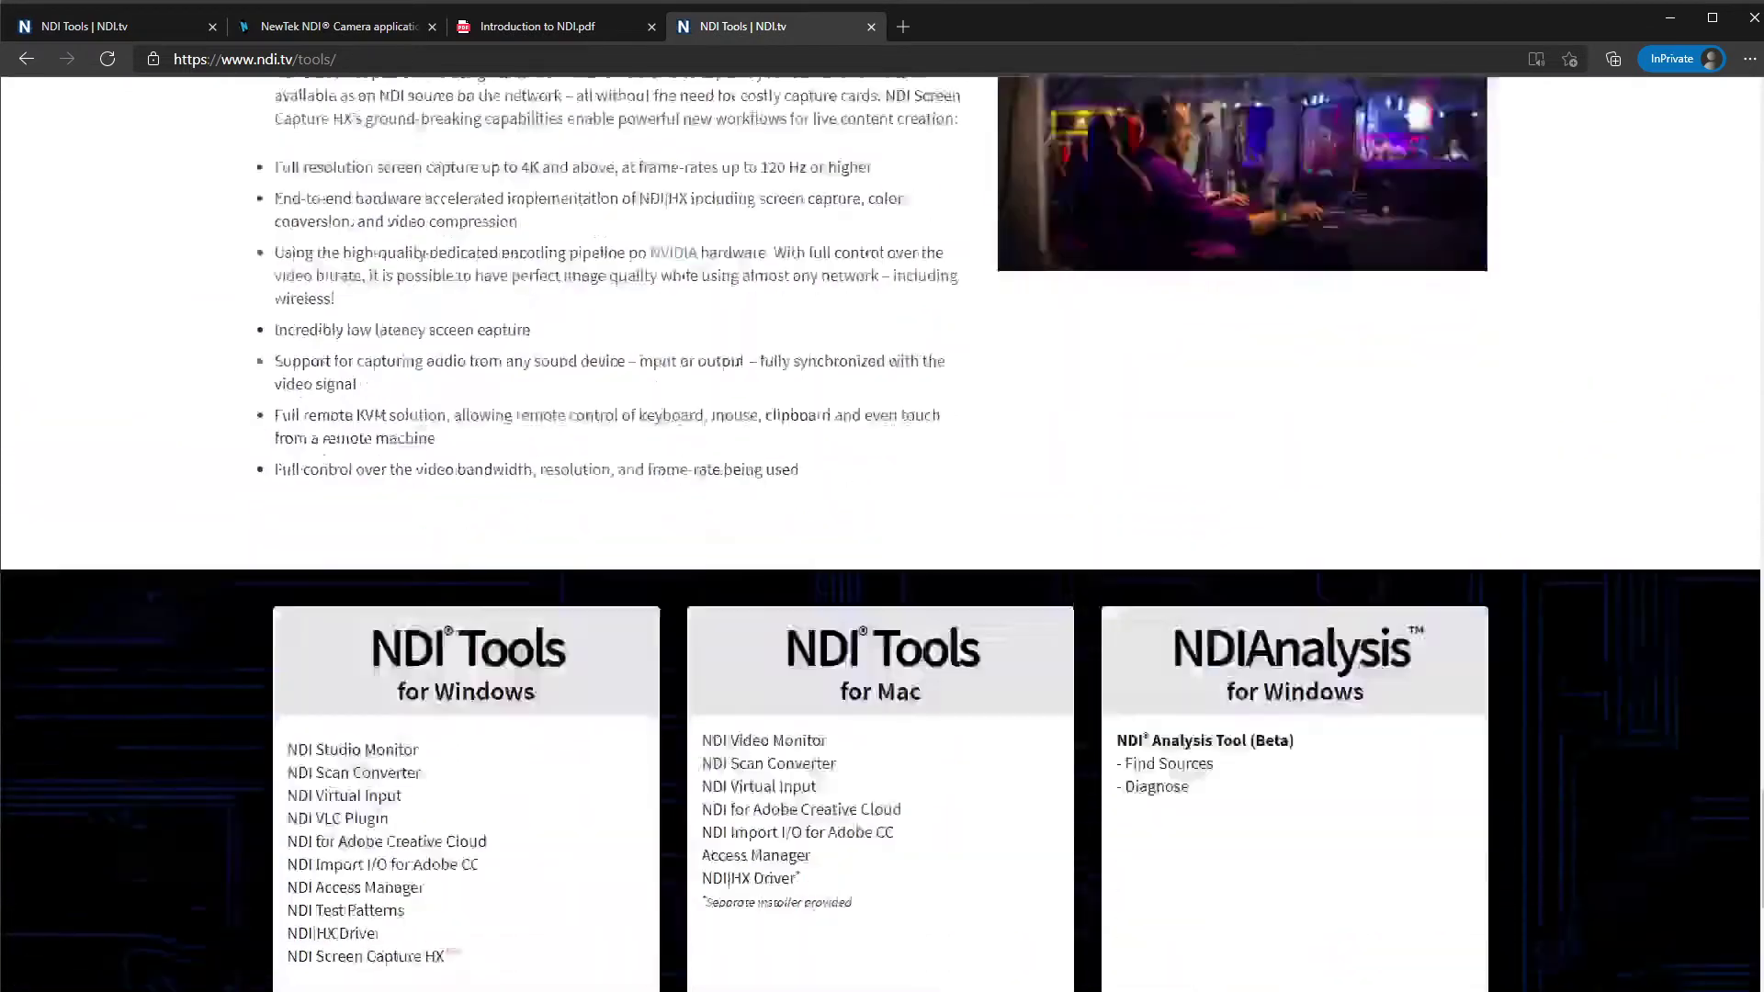
scroll(818, 702, "down", 7)
scroll(709, 731, "up", 3)
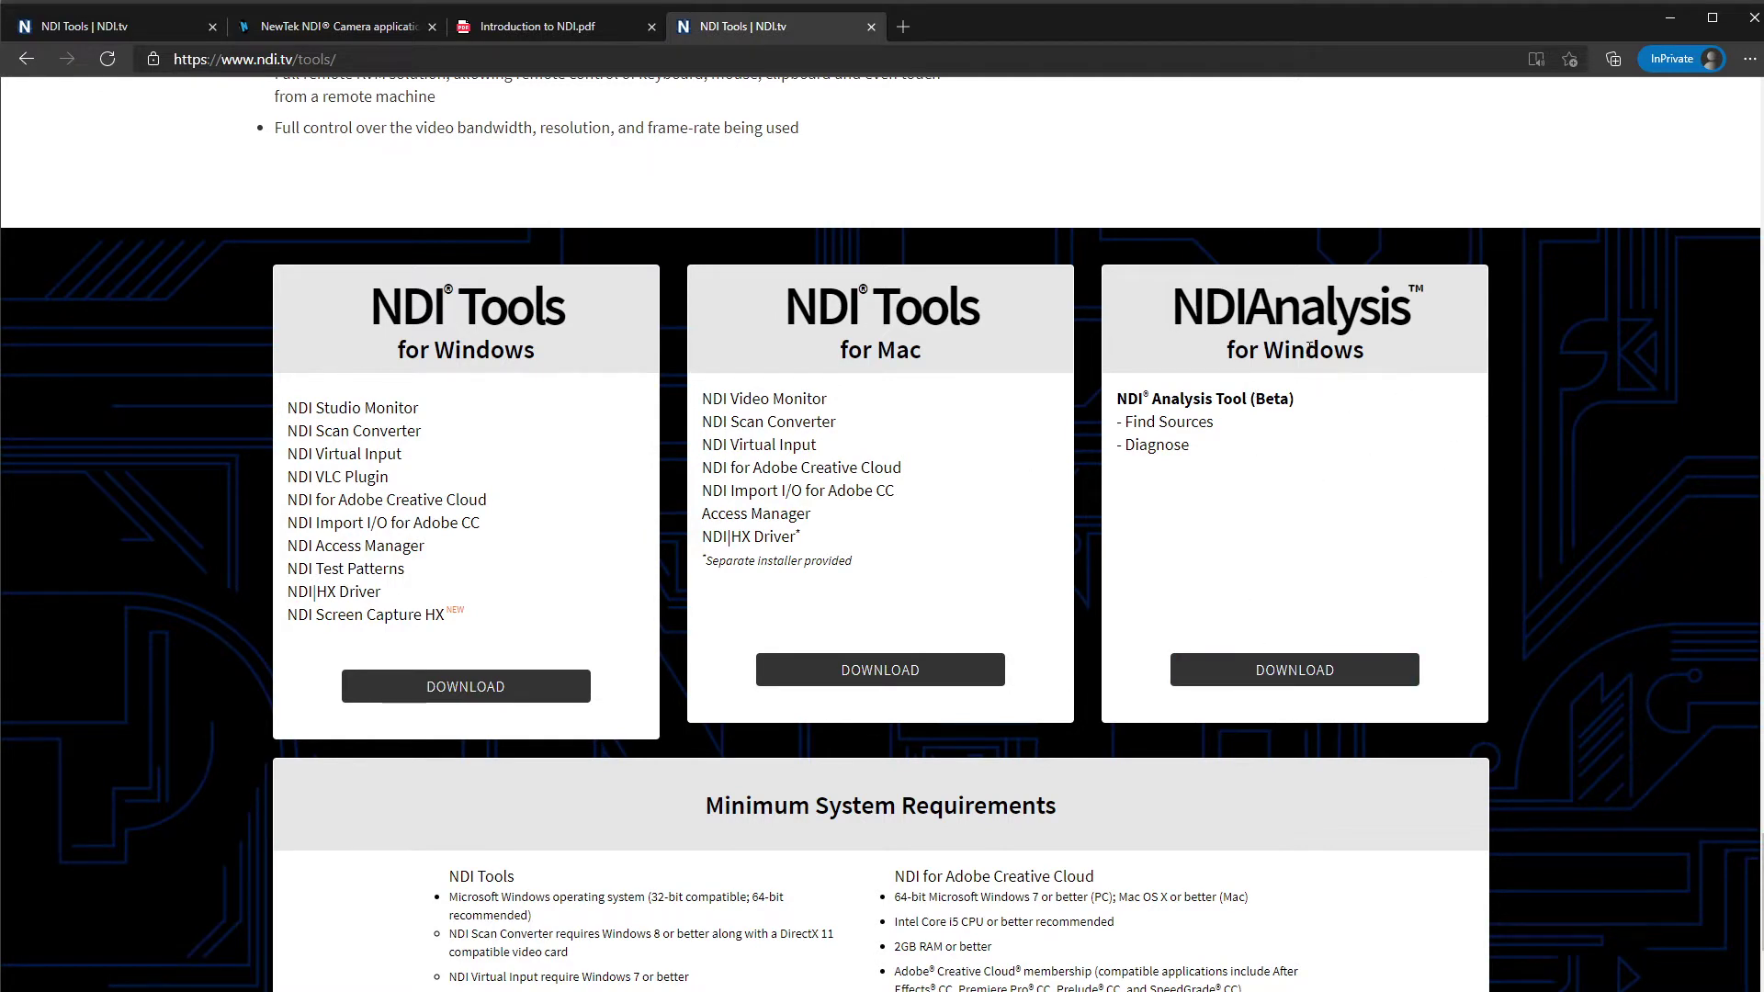
scroll(1309, 346, "down", 3)
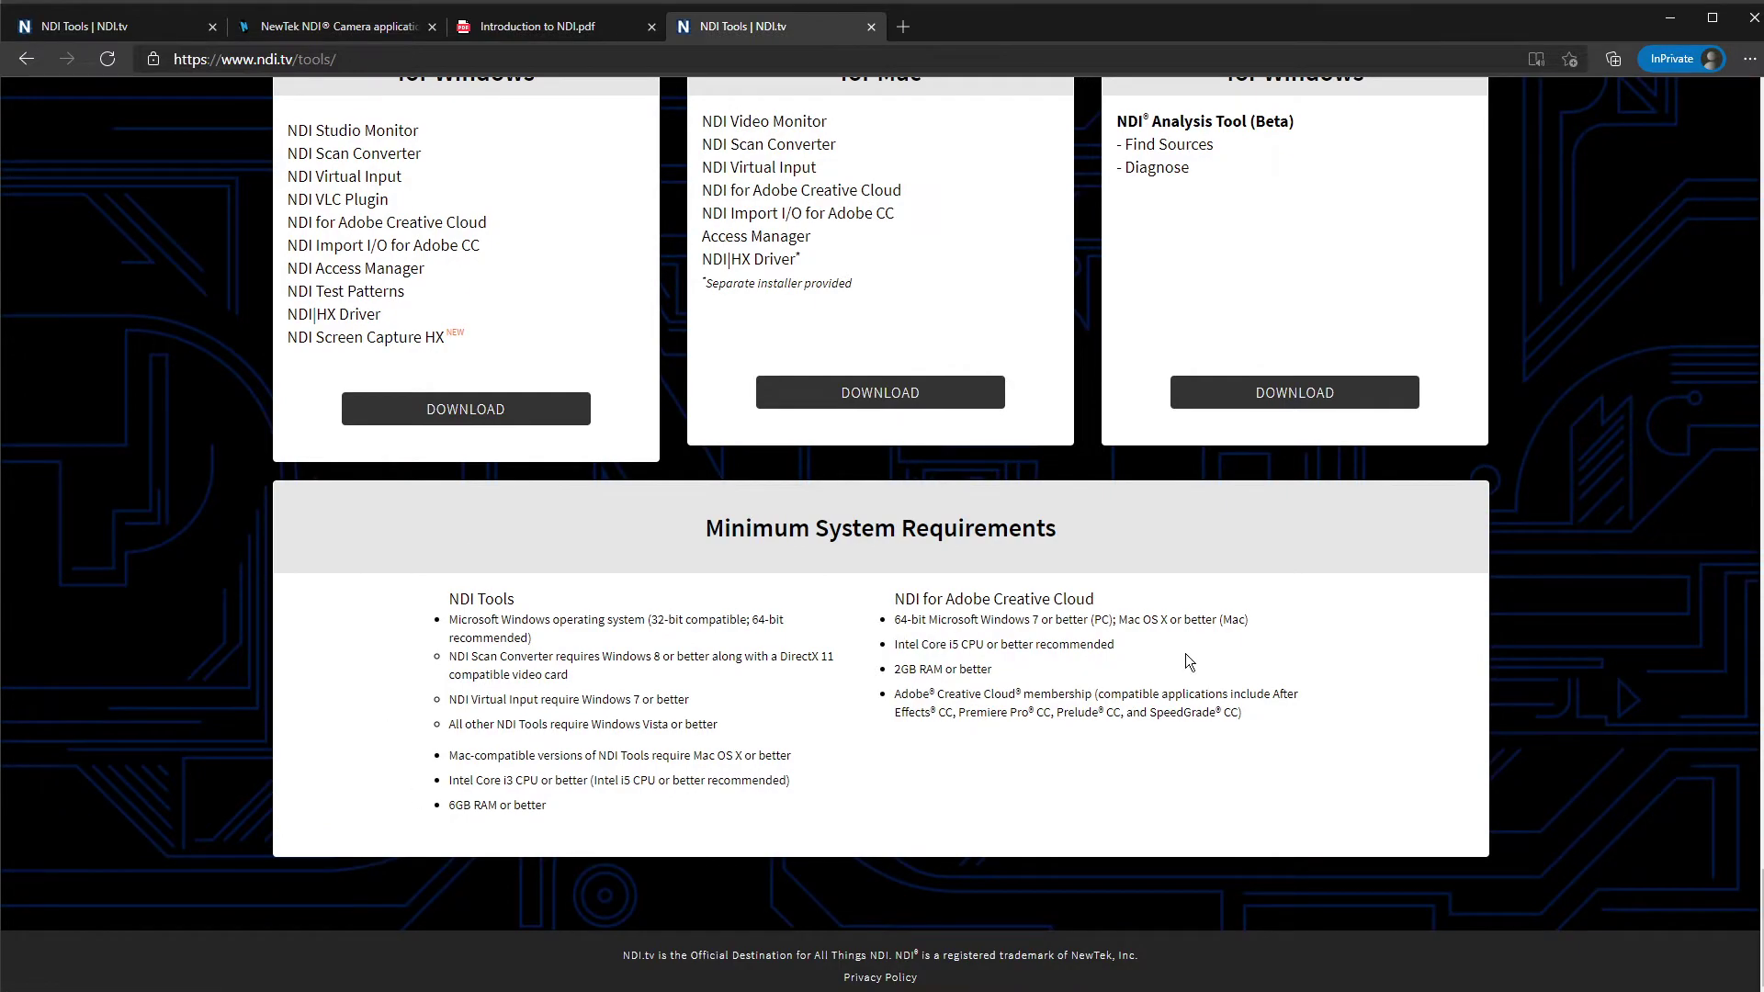
scroll(879, 774, "up", 20)
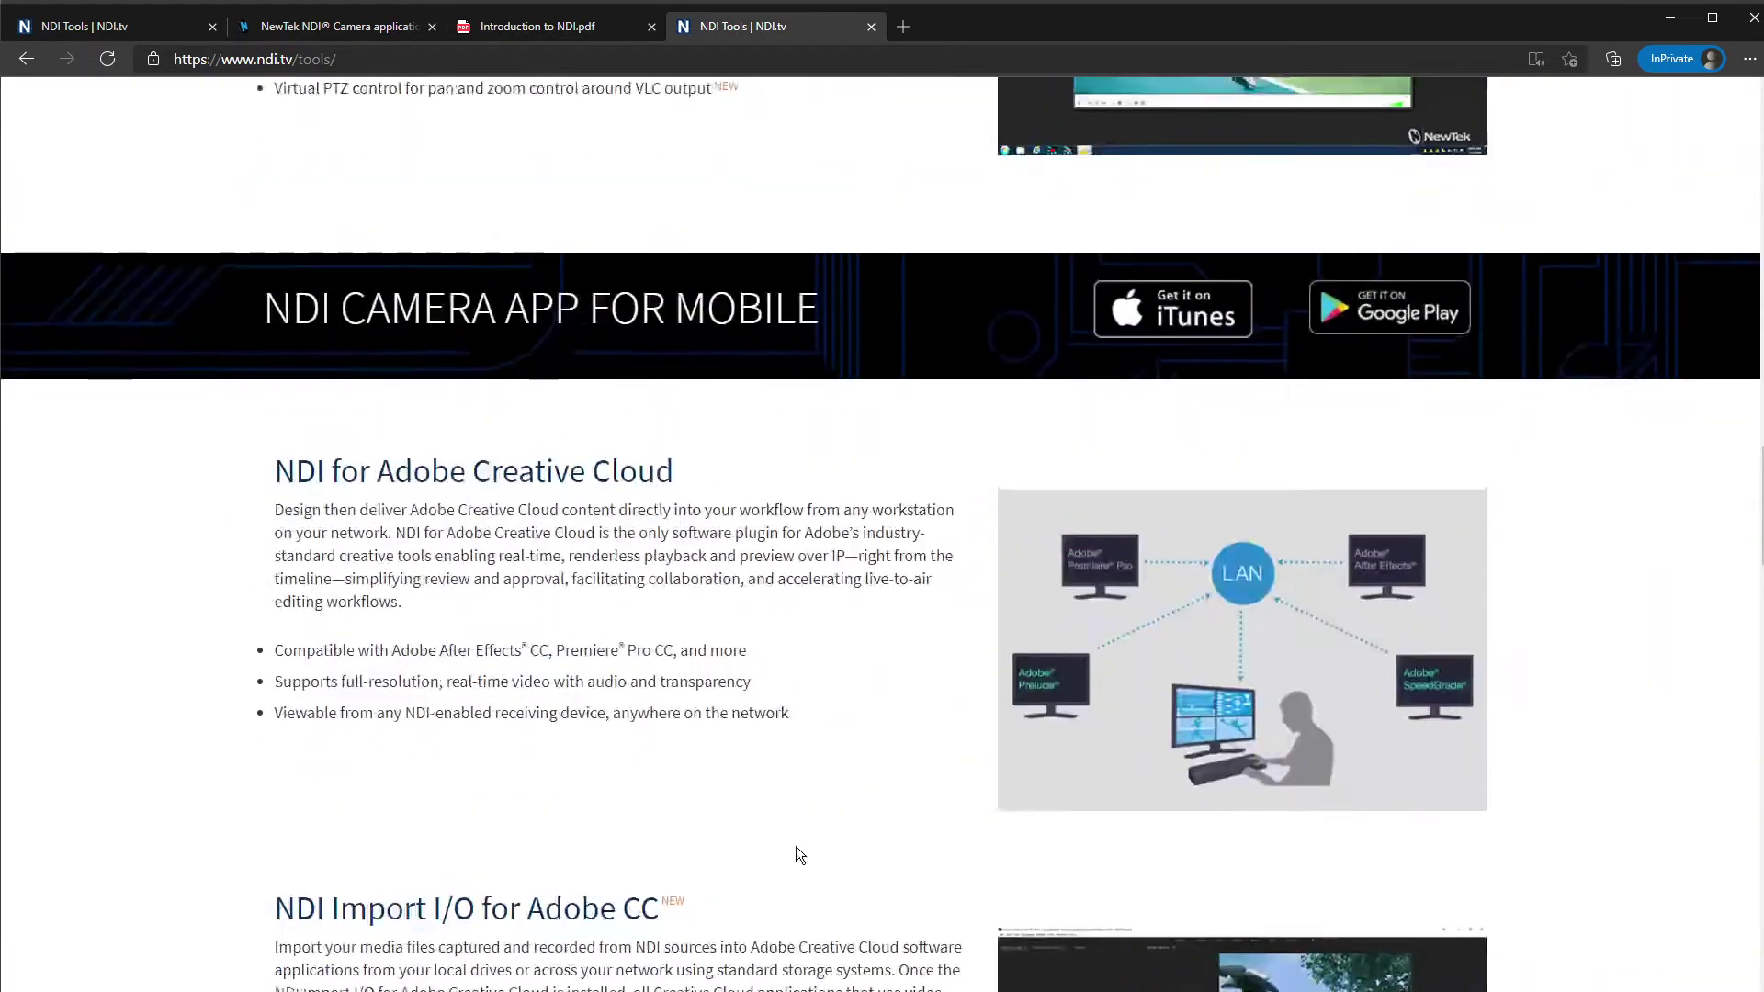
scroll(654, 574, "up", 12)
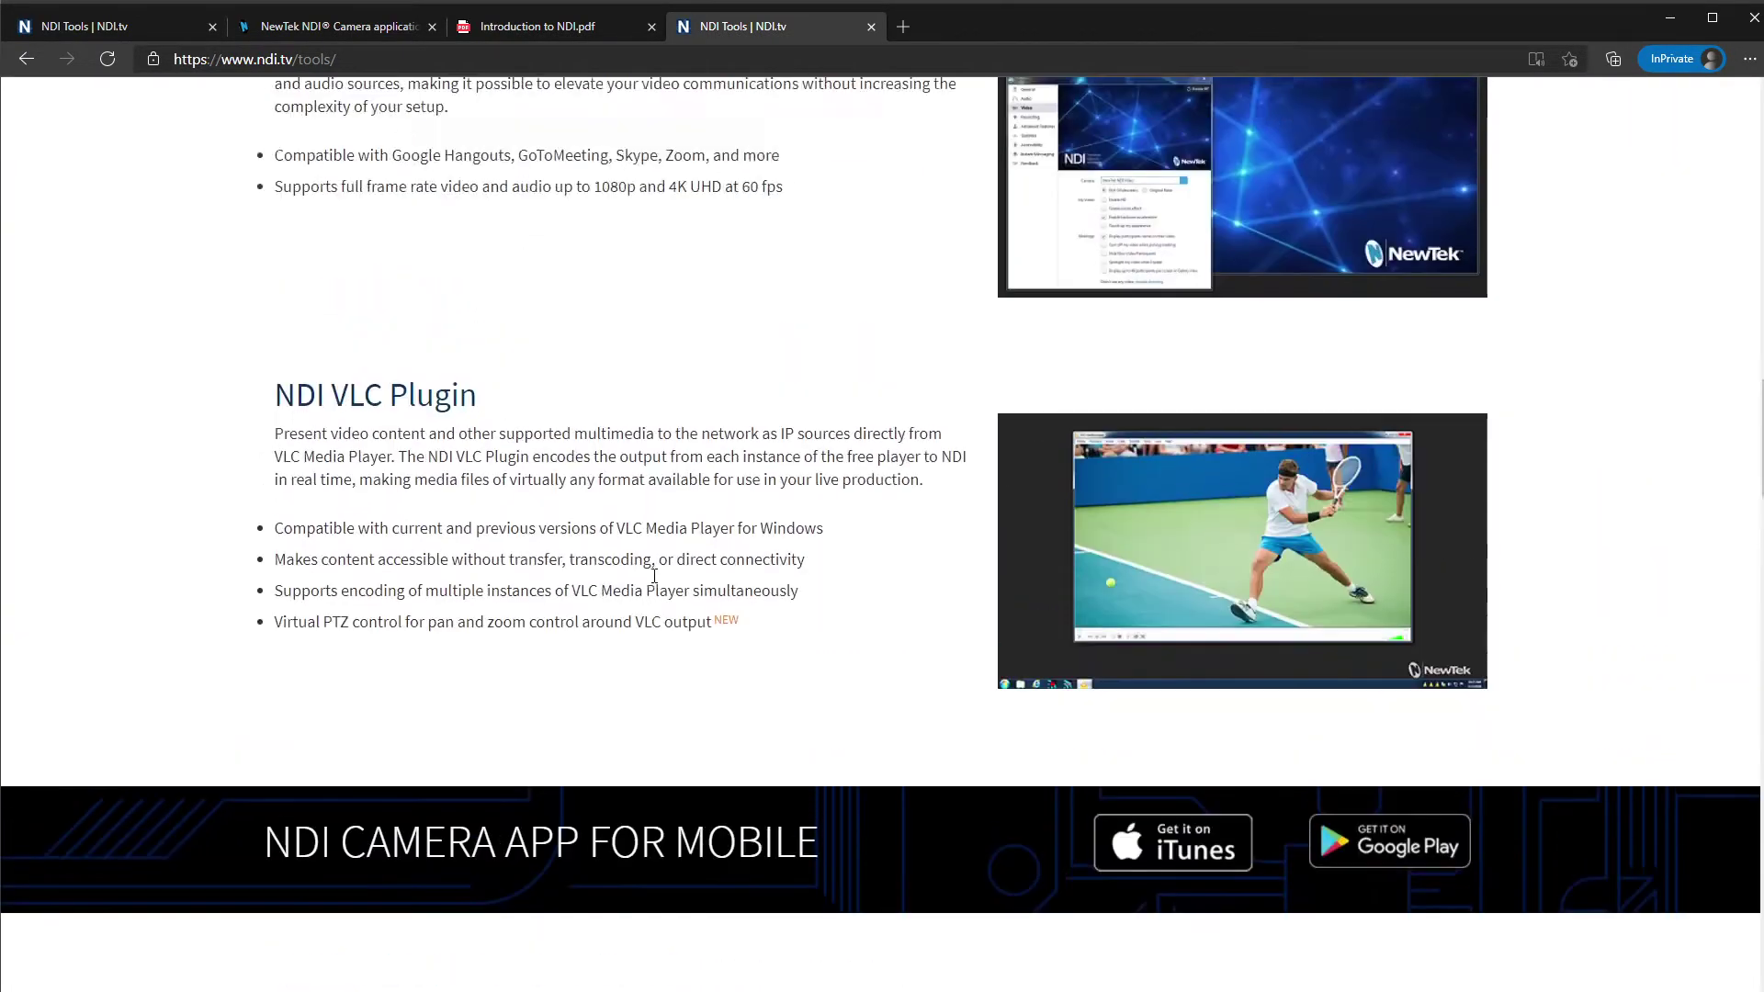
scroll(660, 730, "up", 6)
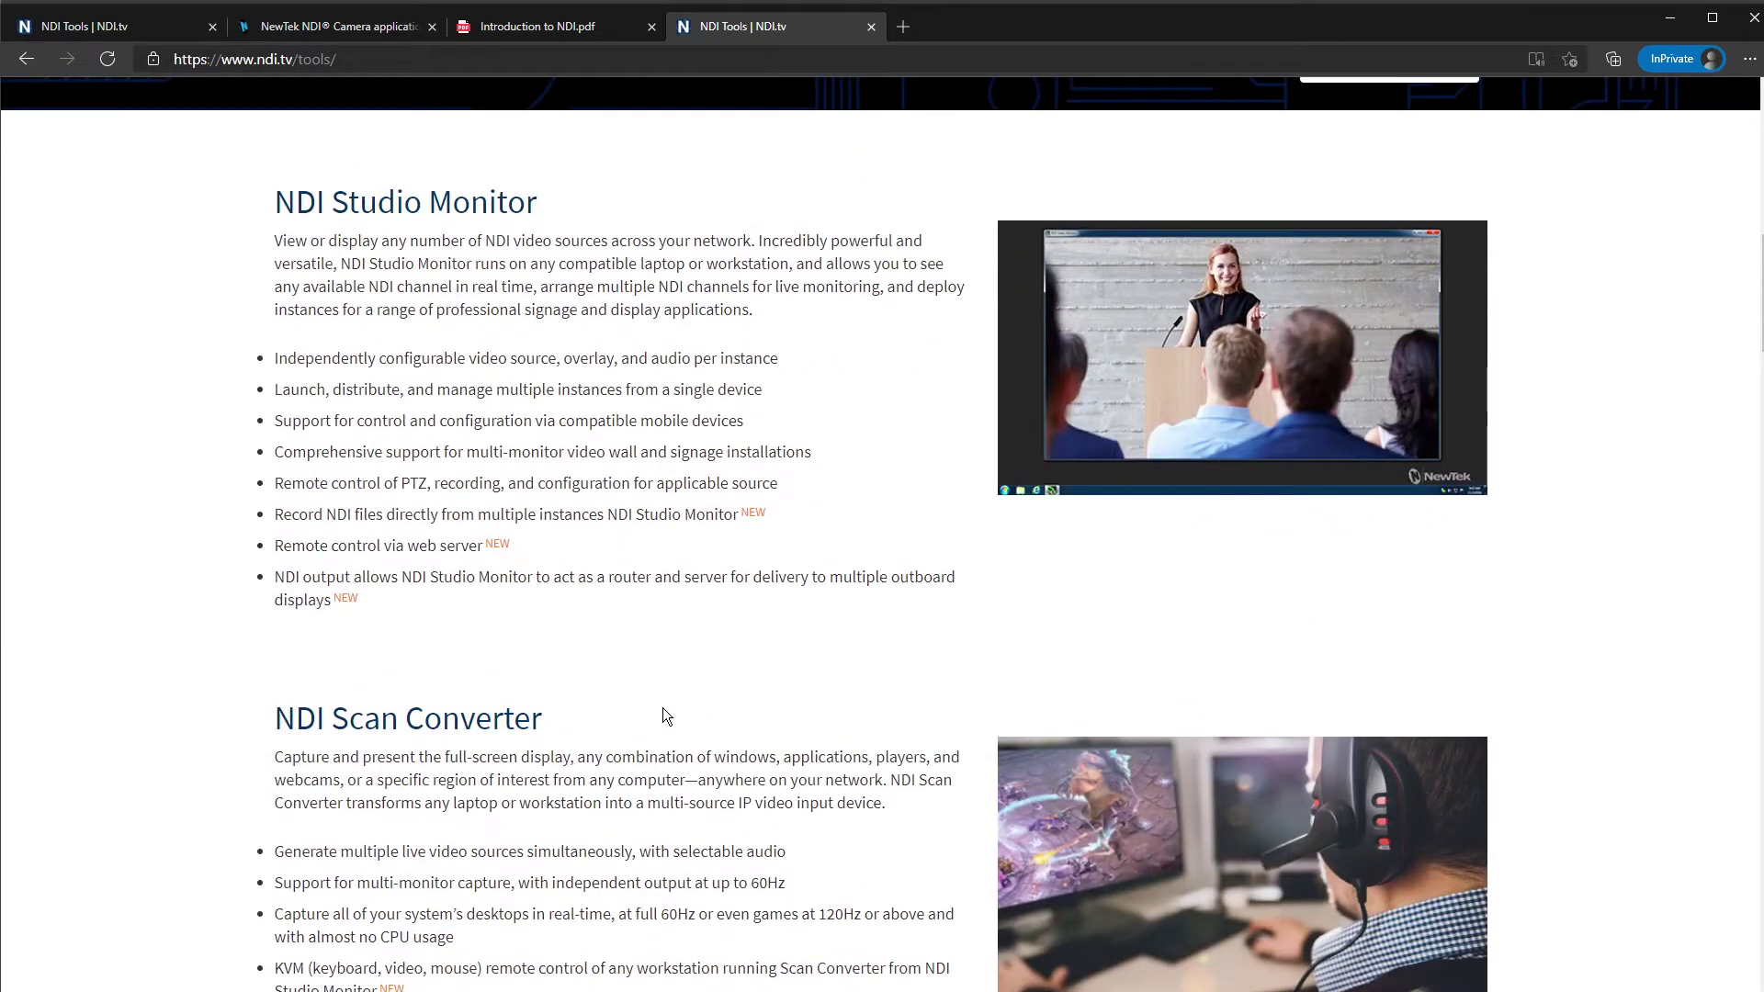
scroll(663, 709, "up", 2)
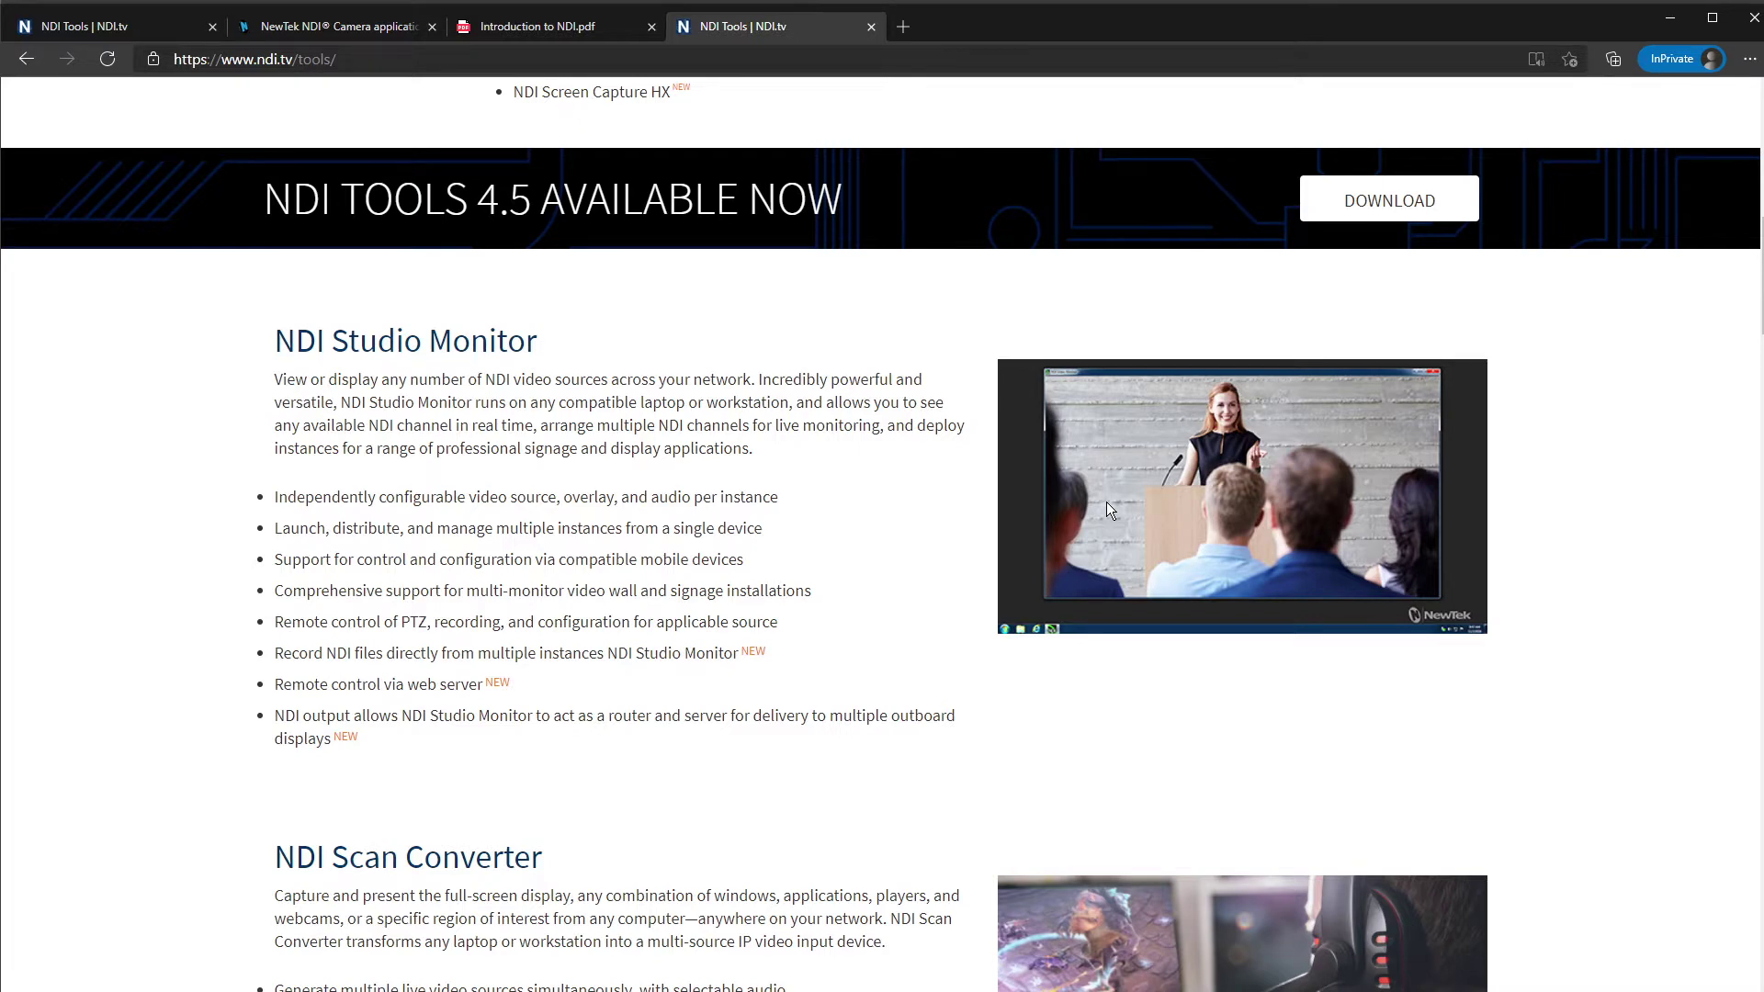
Select the 'NDI CAMERA APP FOR MOBILE' banner heading, then switch to the NewTek NDI|HX Camera tab
scroll(394, 504, "down", 5)
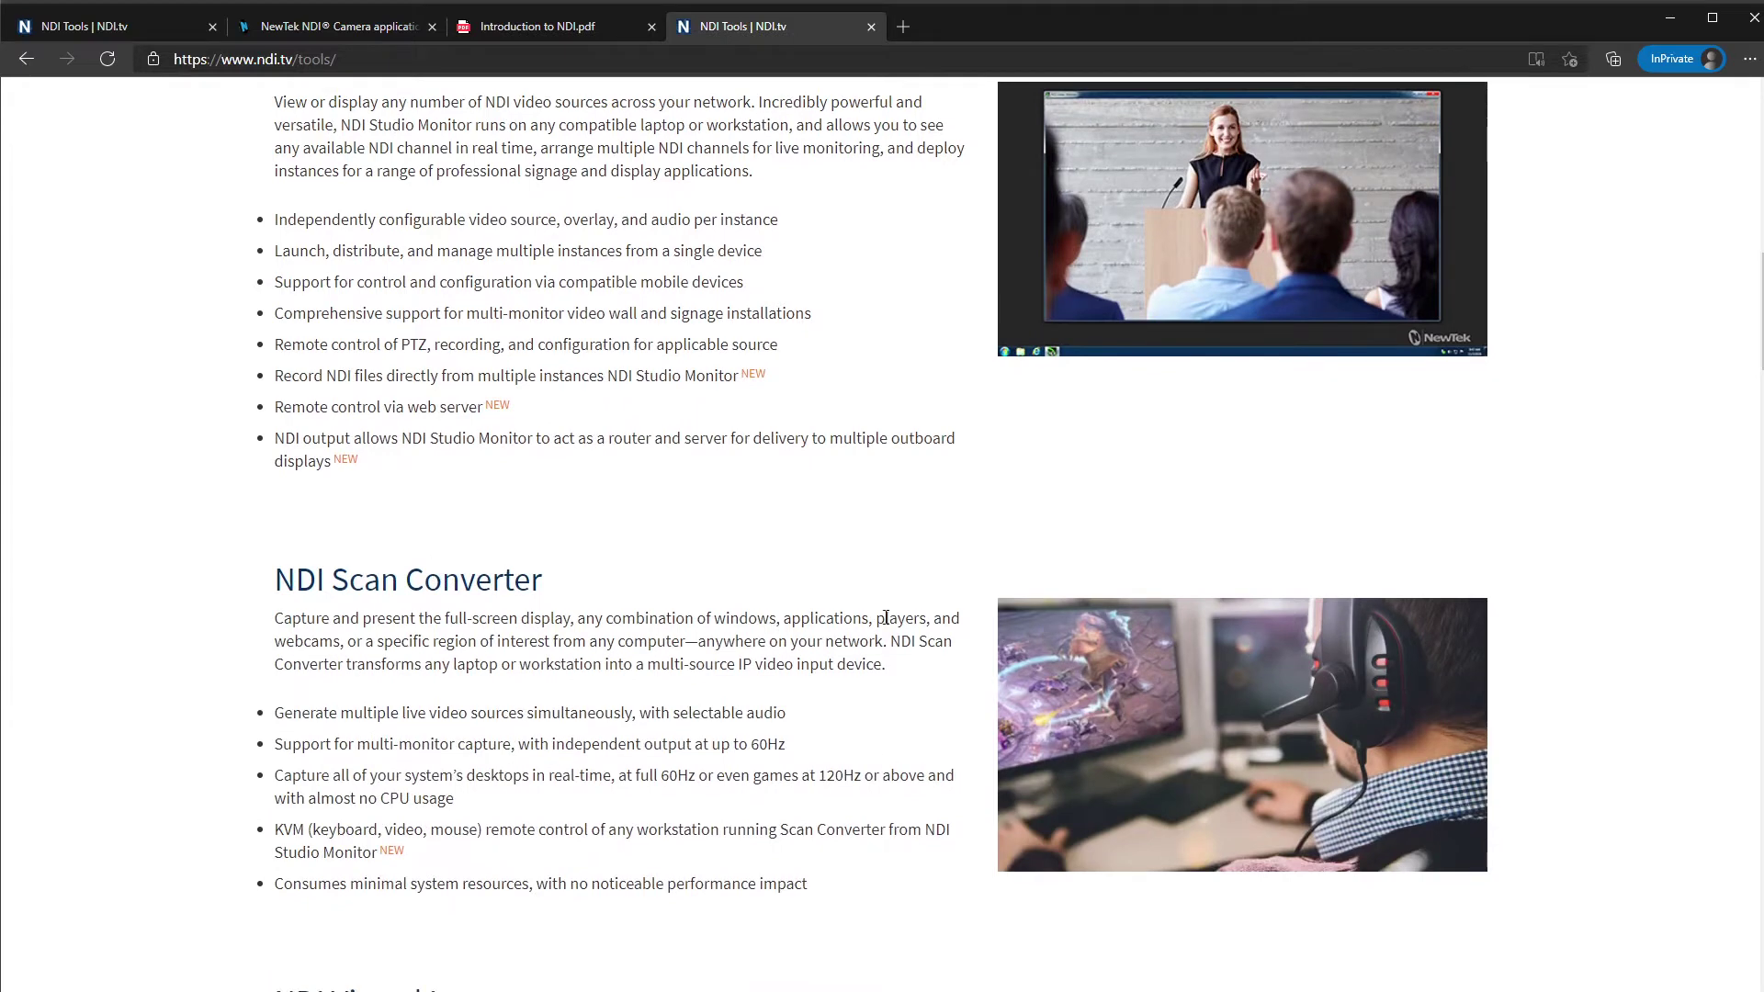
scroll(782, 633, "down", 2)
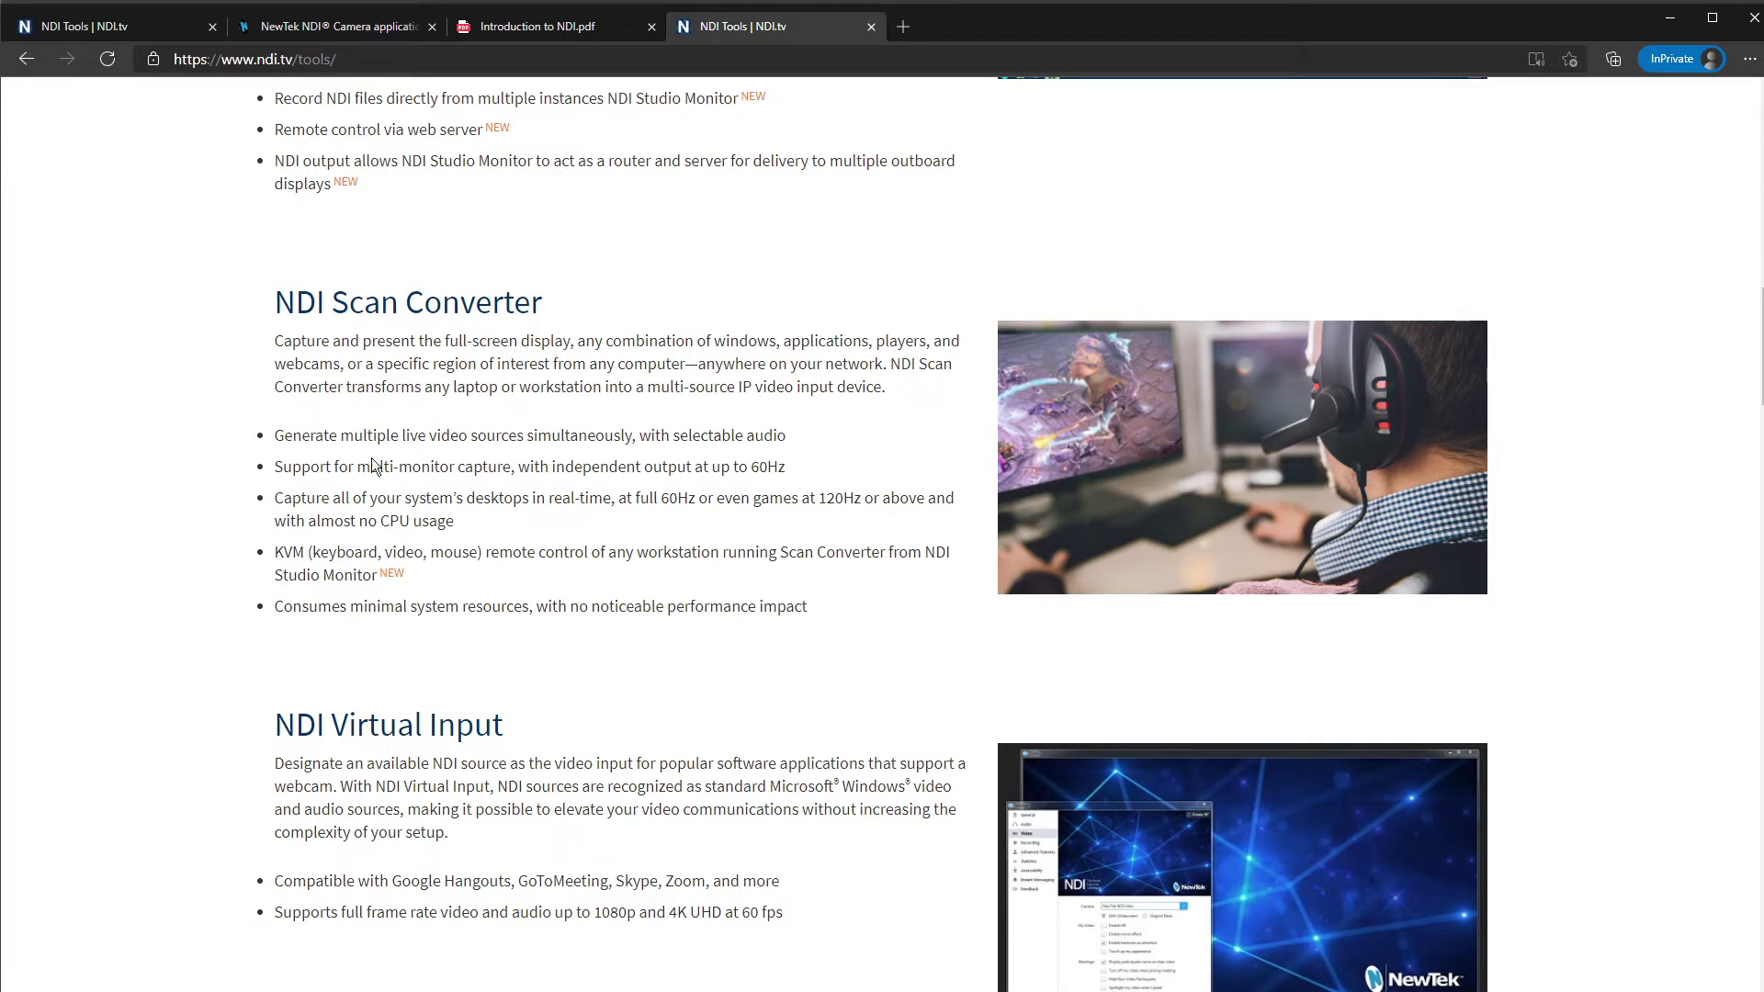
scroll(529, 423, "down", 5)
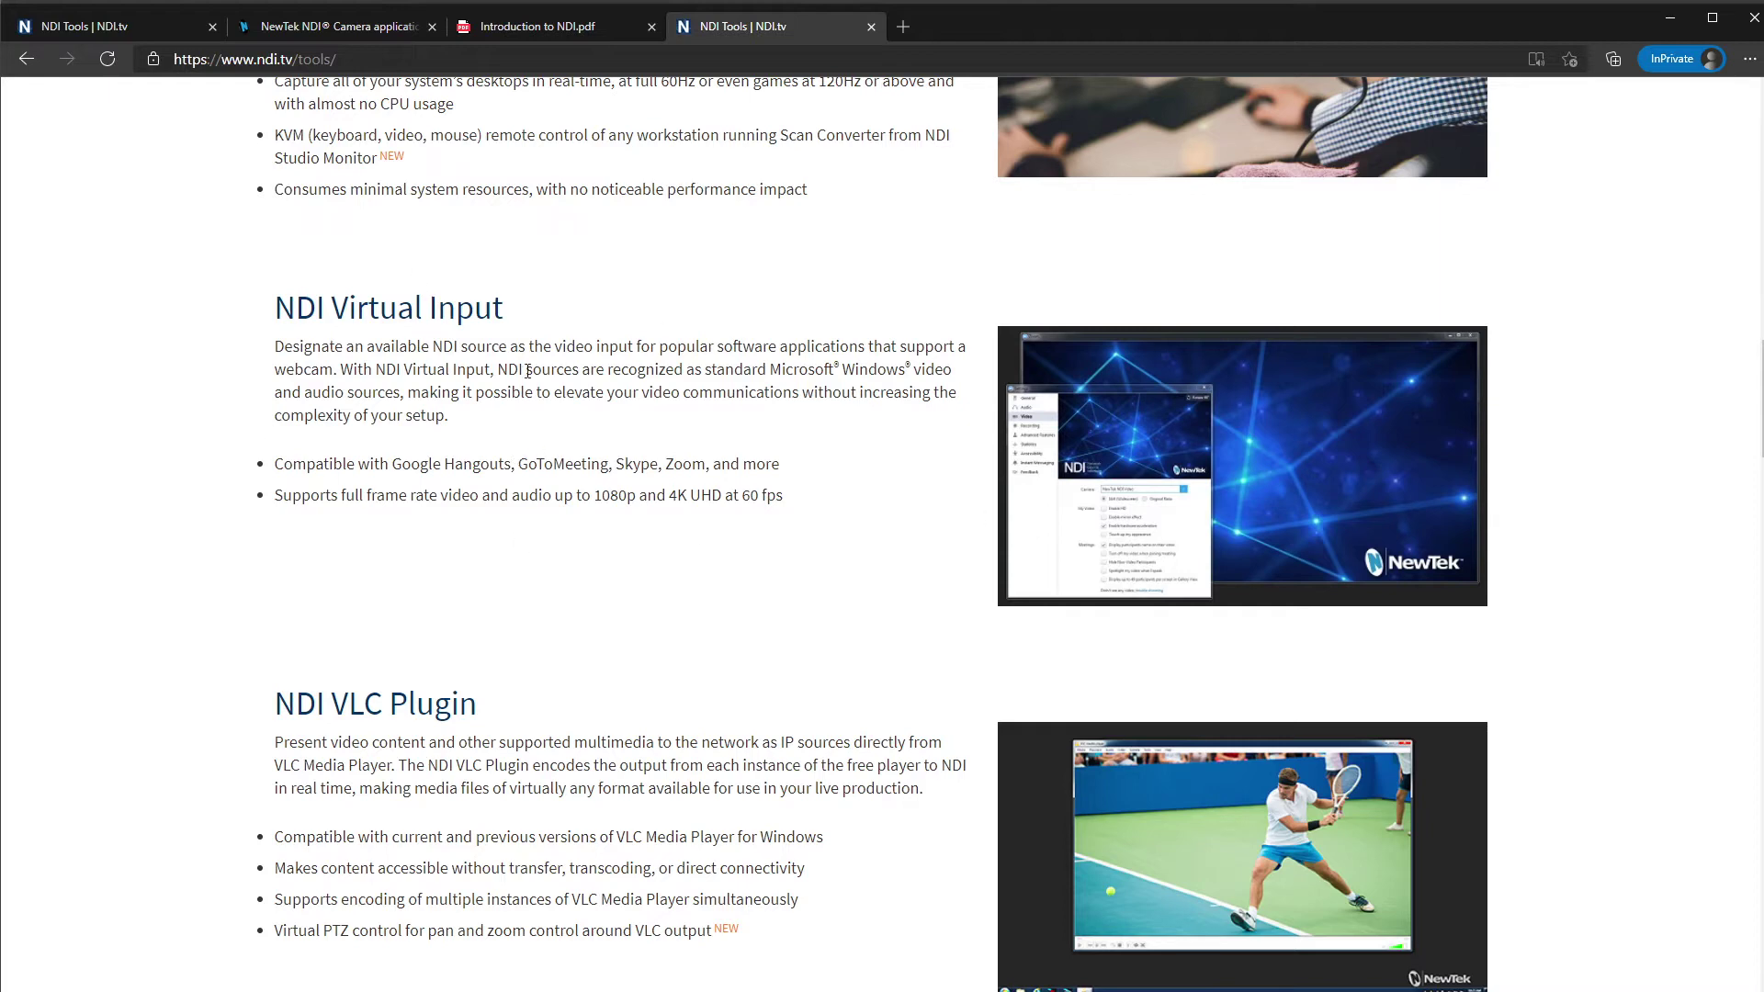
scroll(394, 457, "down", 4)
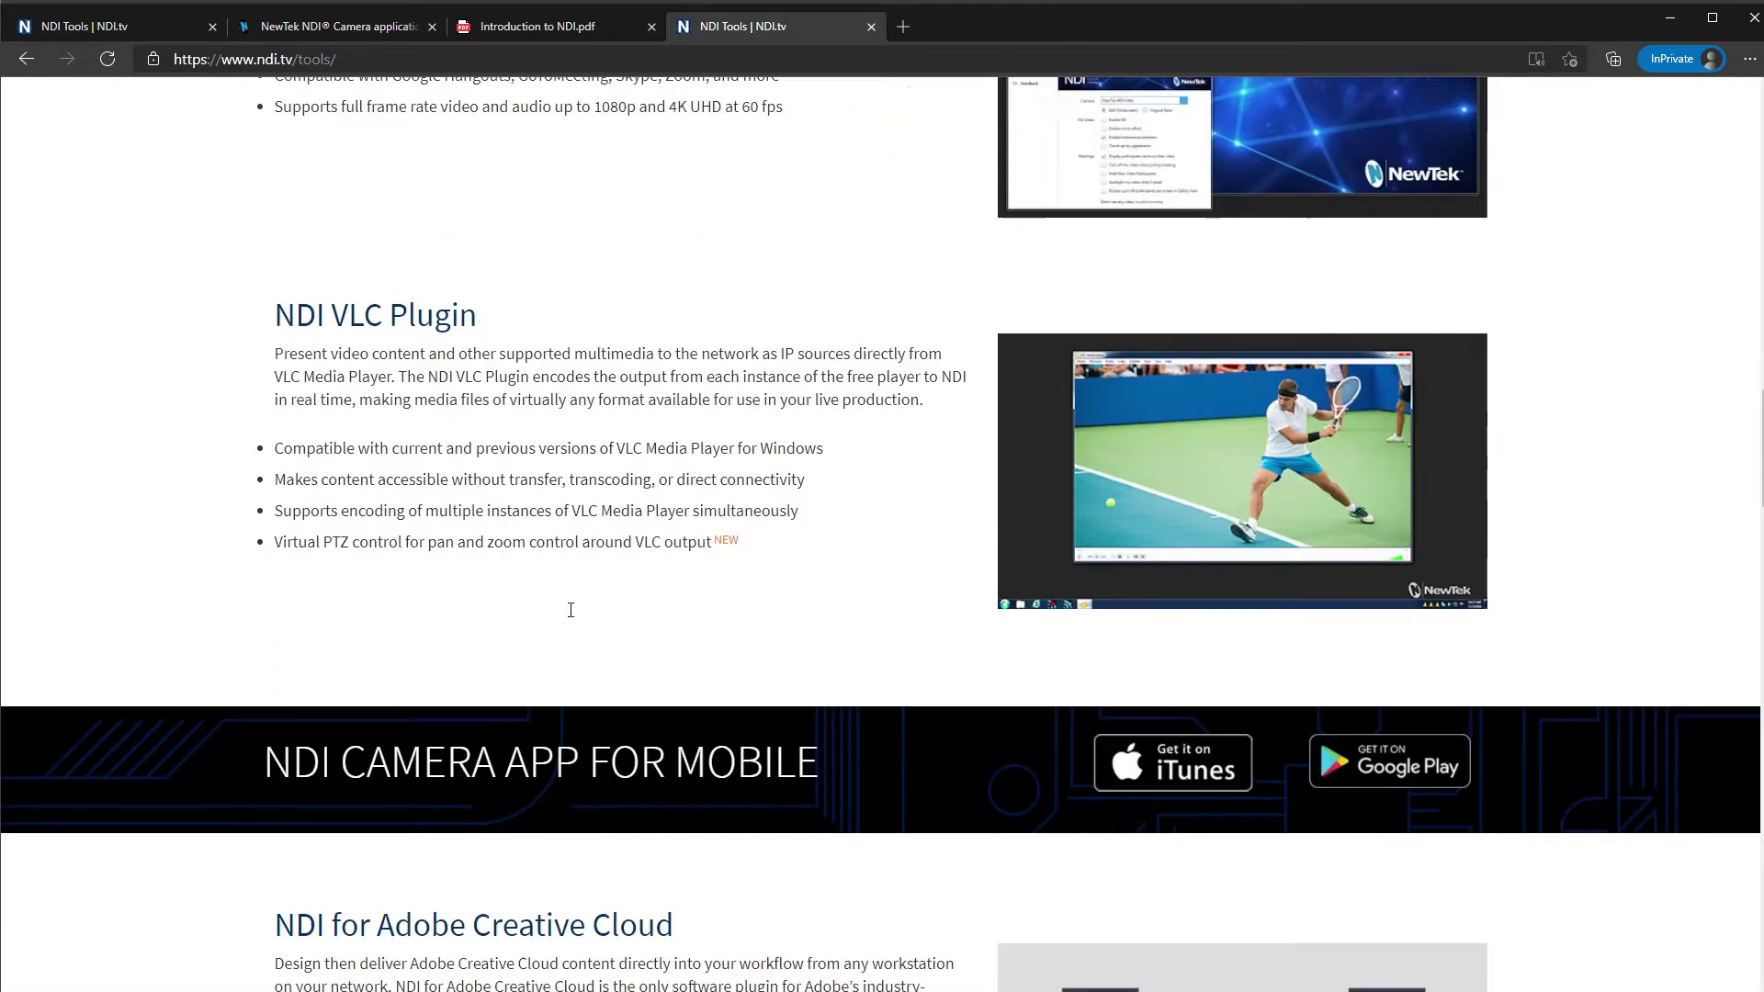
scroll(570, 610, "down", 3)
left_click_drag(328, 433, 820, 469)
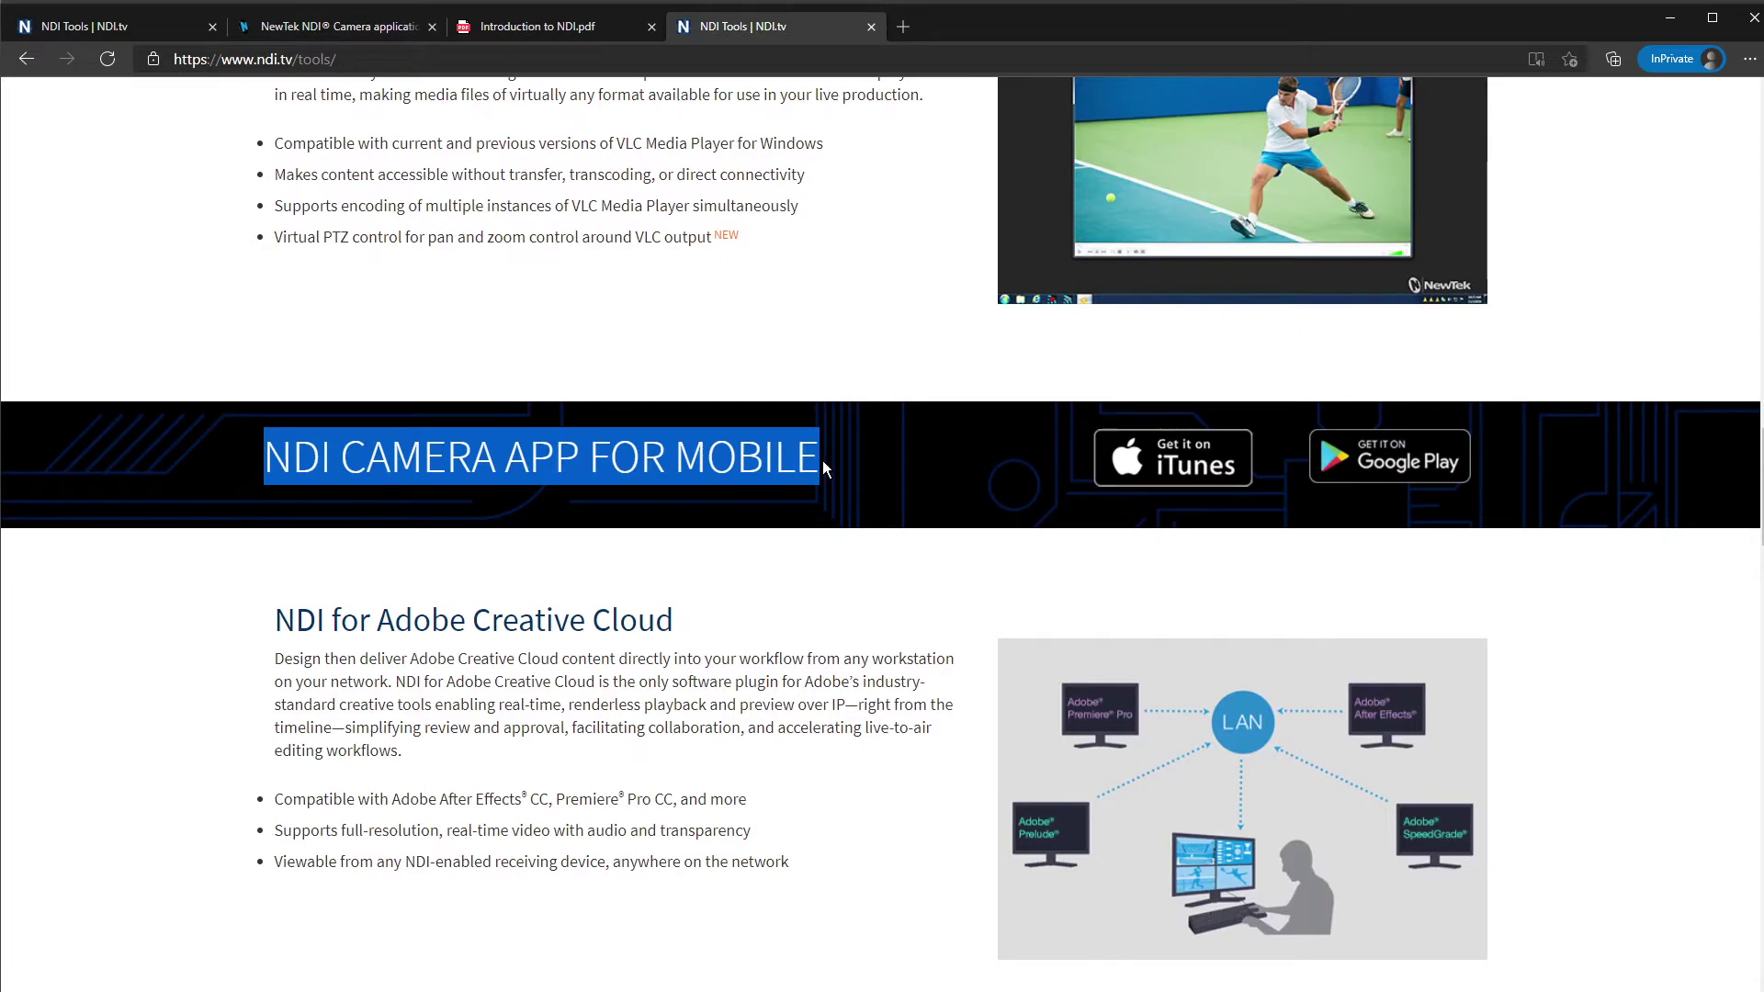
left_click(280, 27)
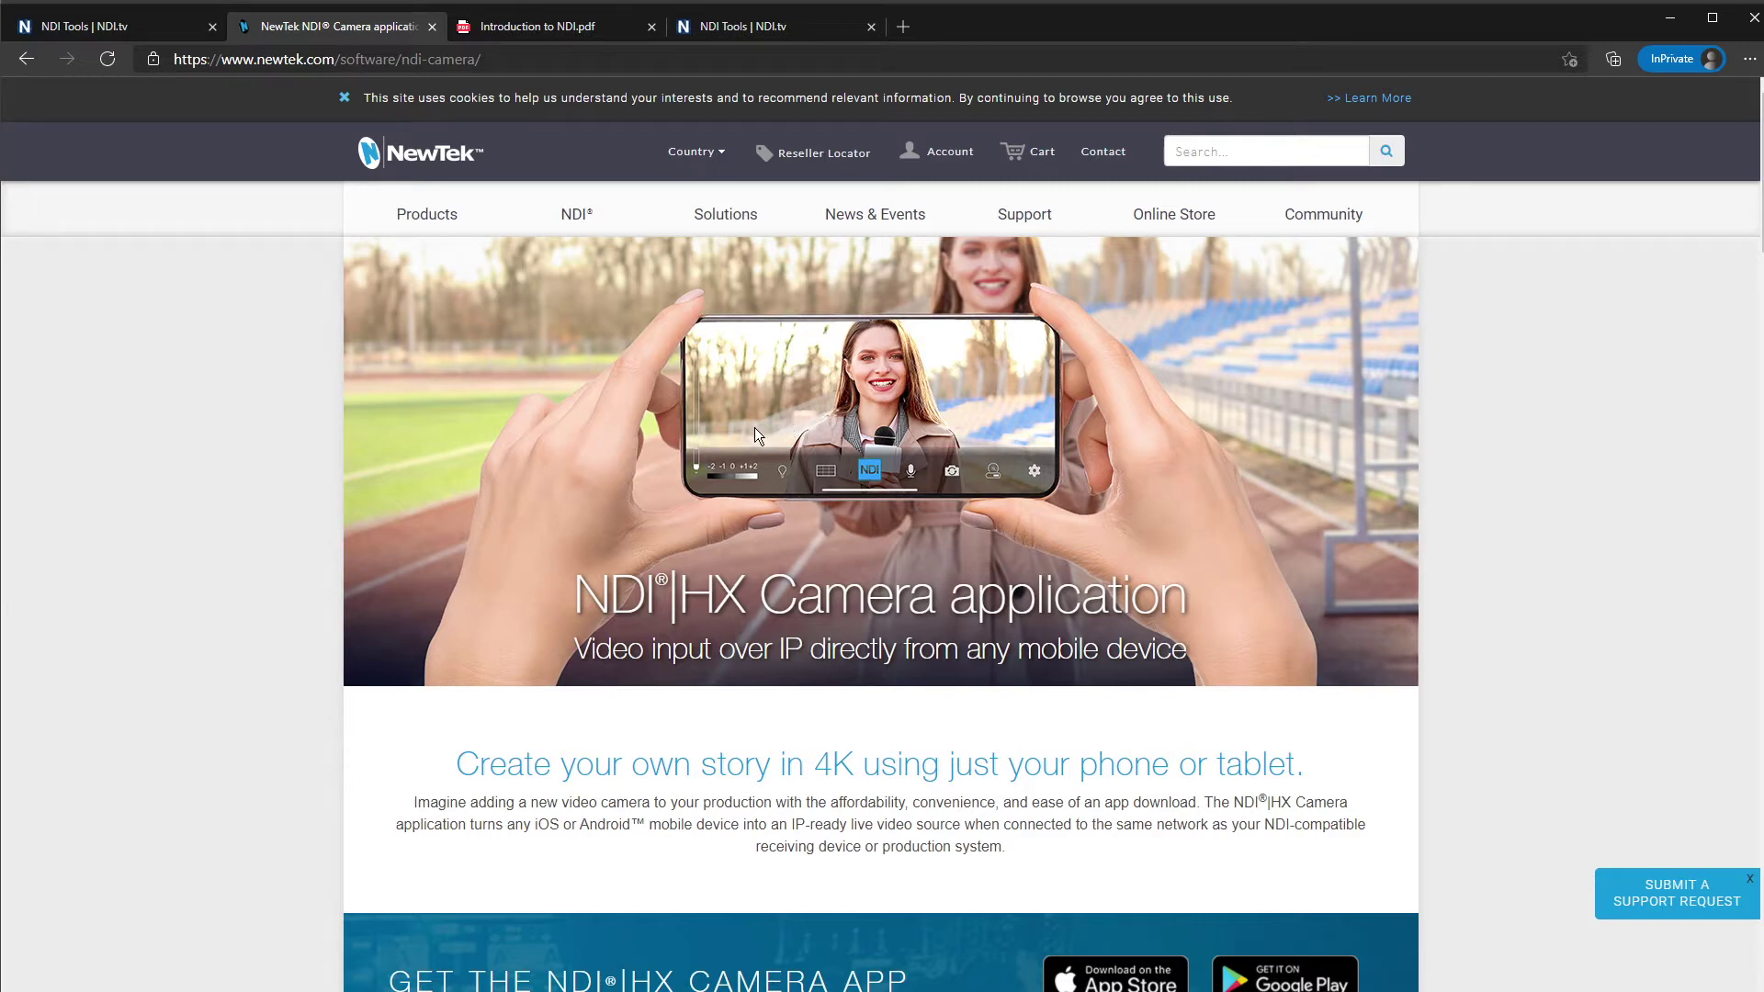
Skim the NDI|HX Camera application page, then return to the NDI Tools tab
scroll(699, 473, "down", 2)
scroll(628, 457, "down", 15)
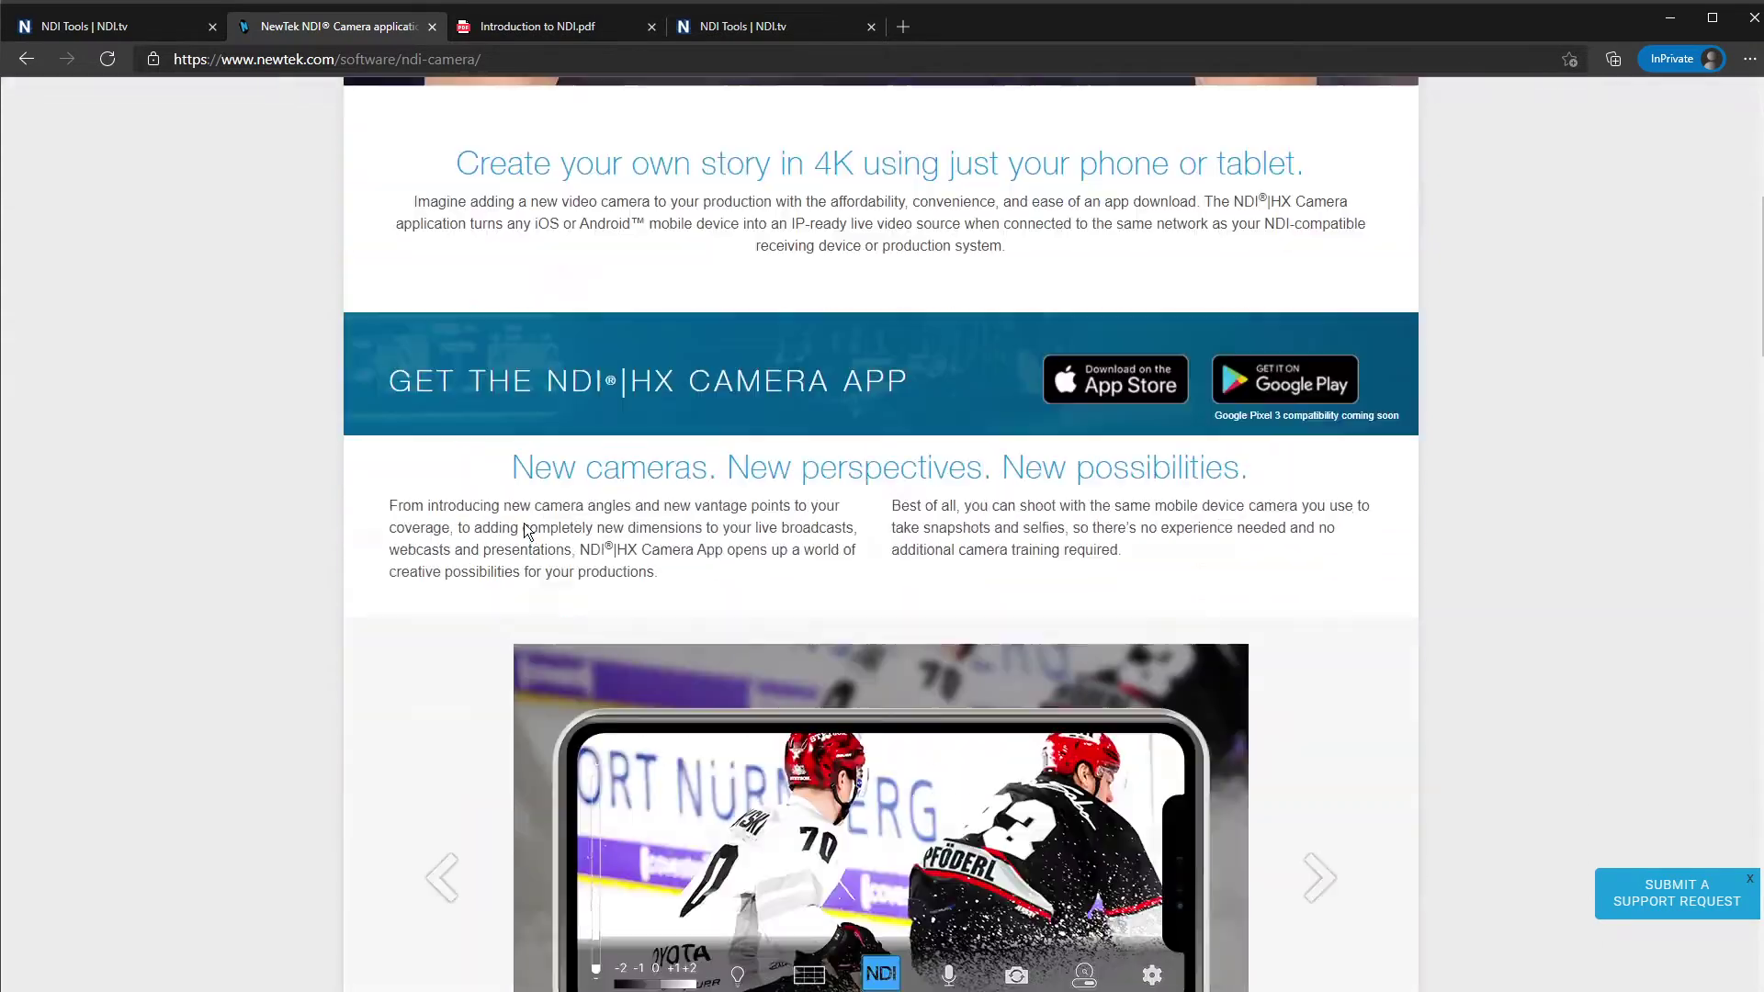
scroll(628, 456, "up", 17)
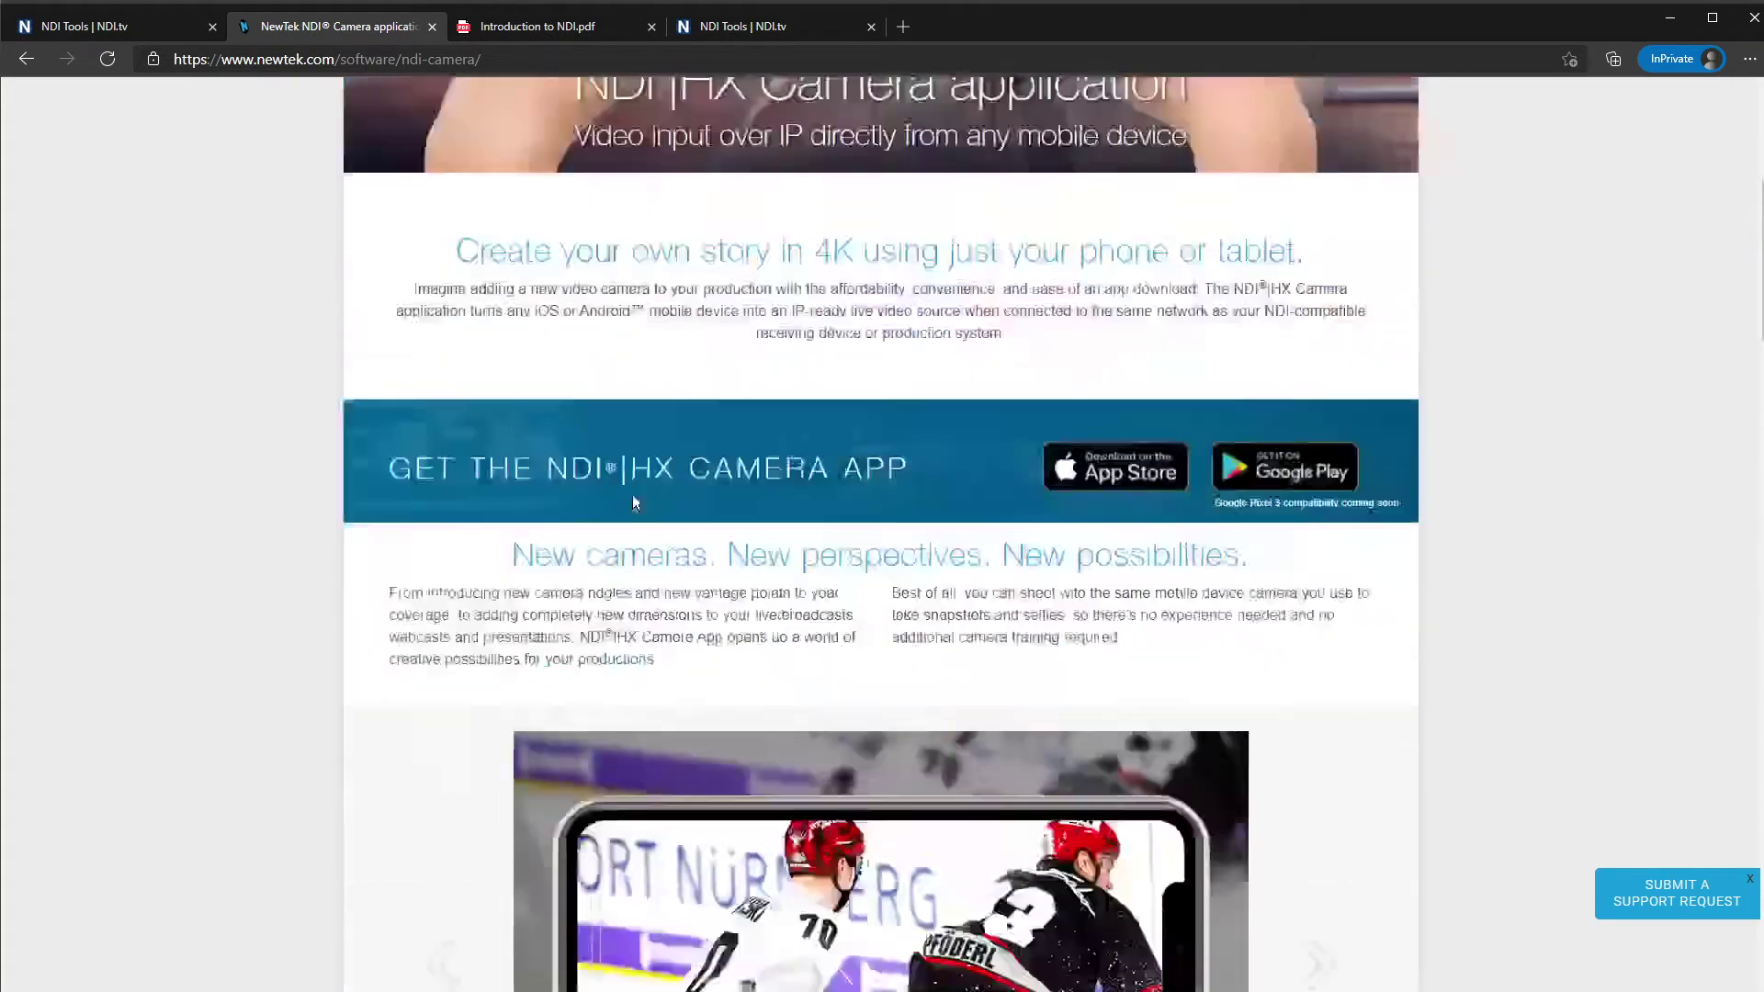
left_click(141, 25)
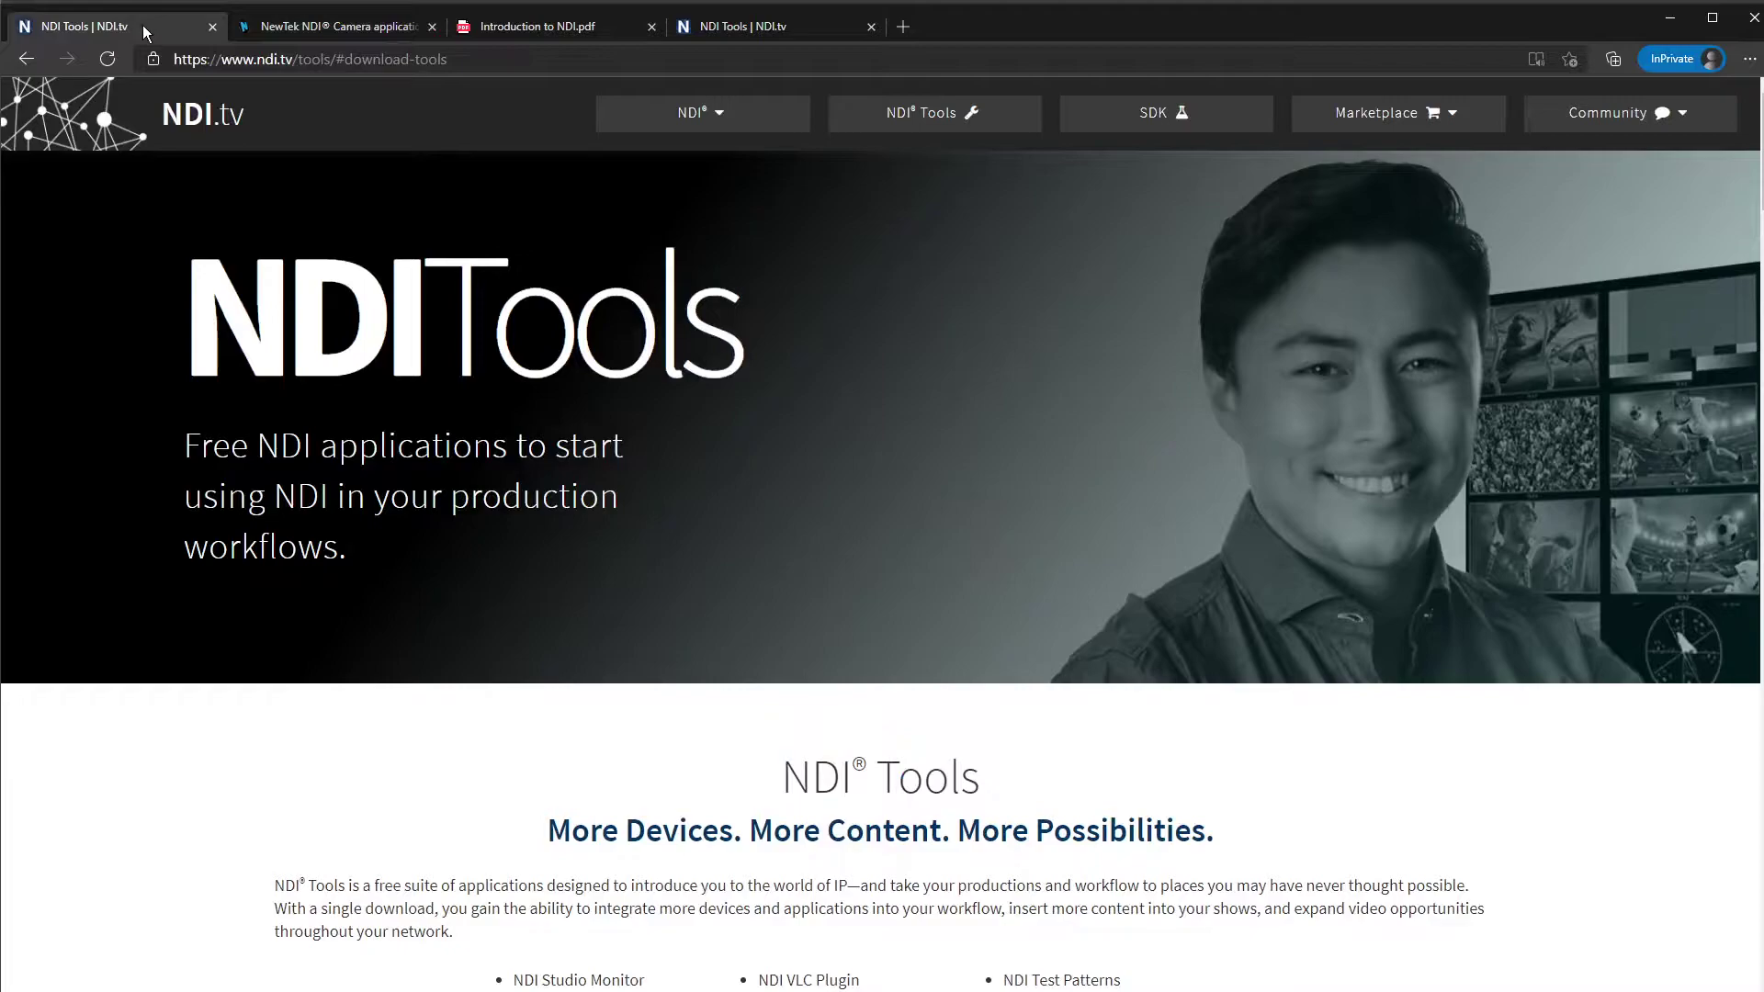
Scroll down the NDI Tools page and start the NDI Tools for Windows download
scroll(868, 487, "down", 10)
scroll(851, 504, "down", 12)
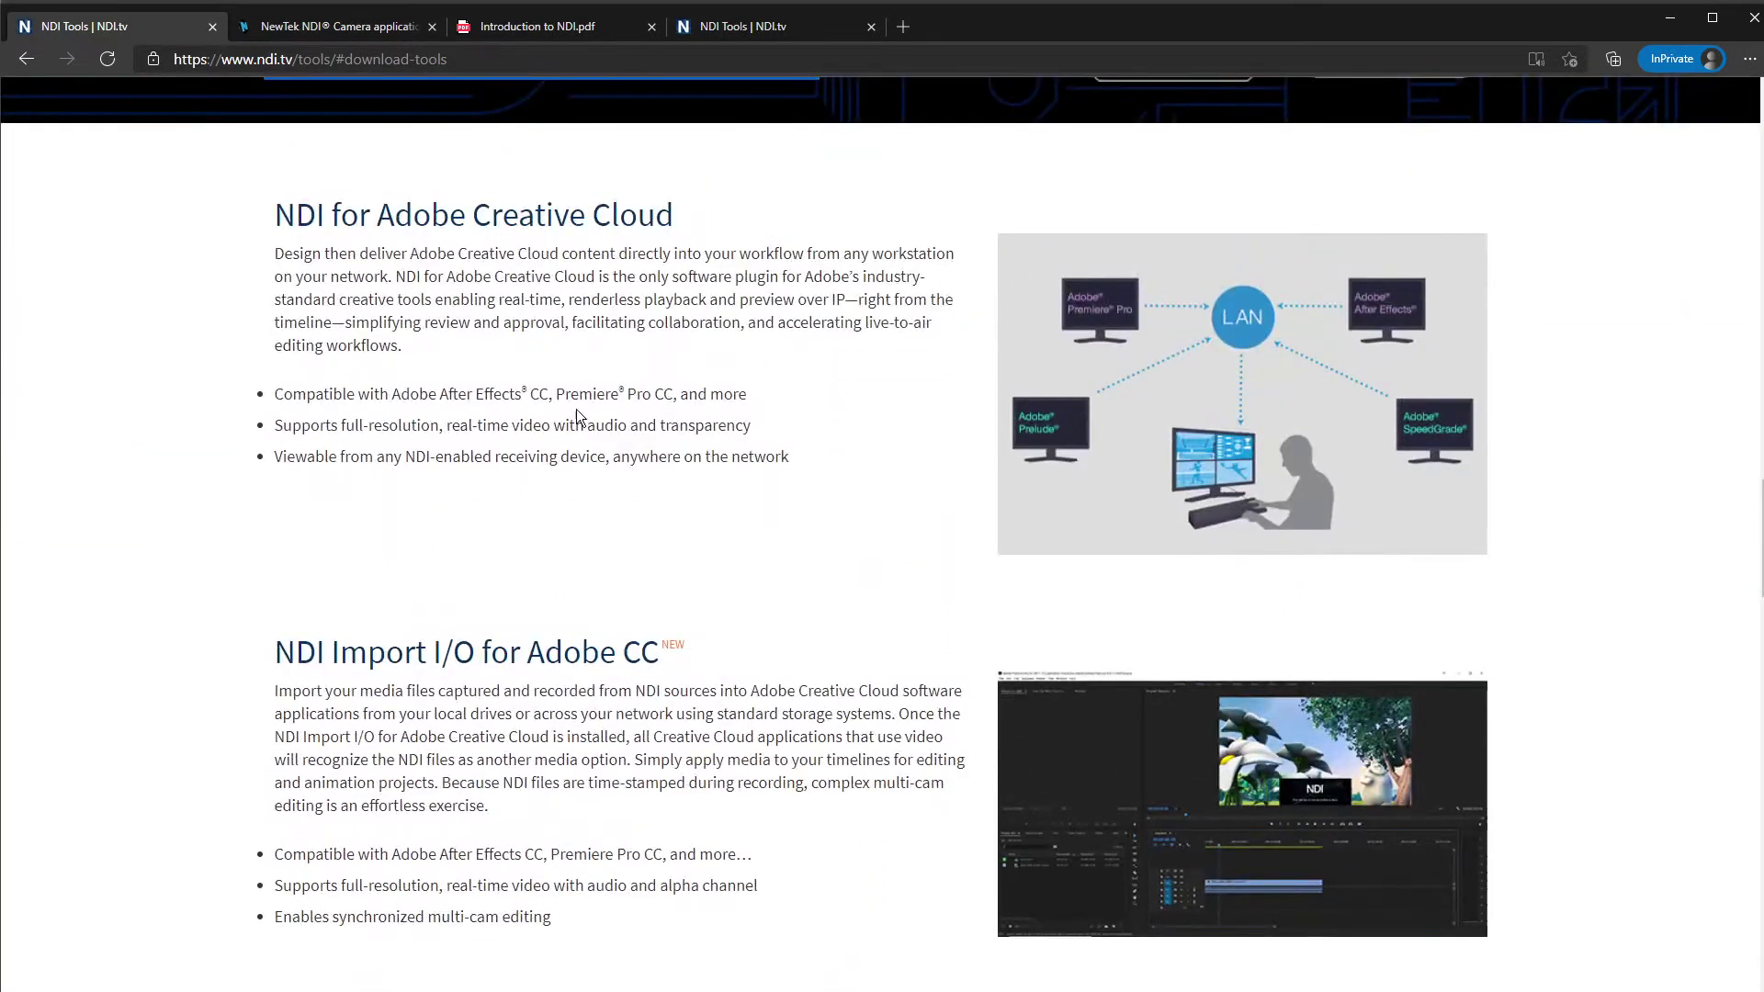
scroll(598, 419, "down", 9)
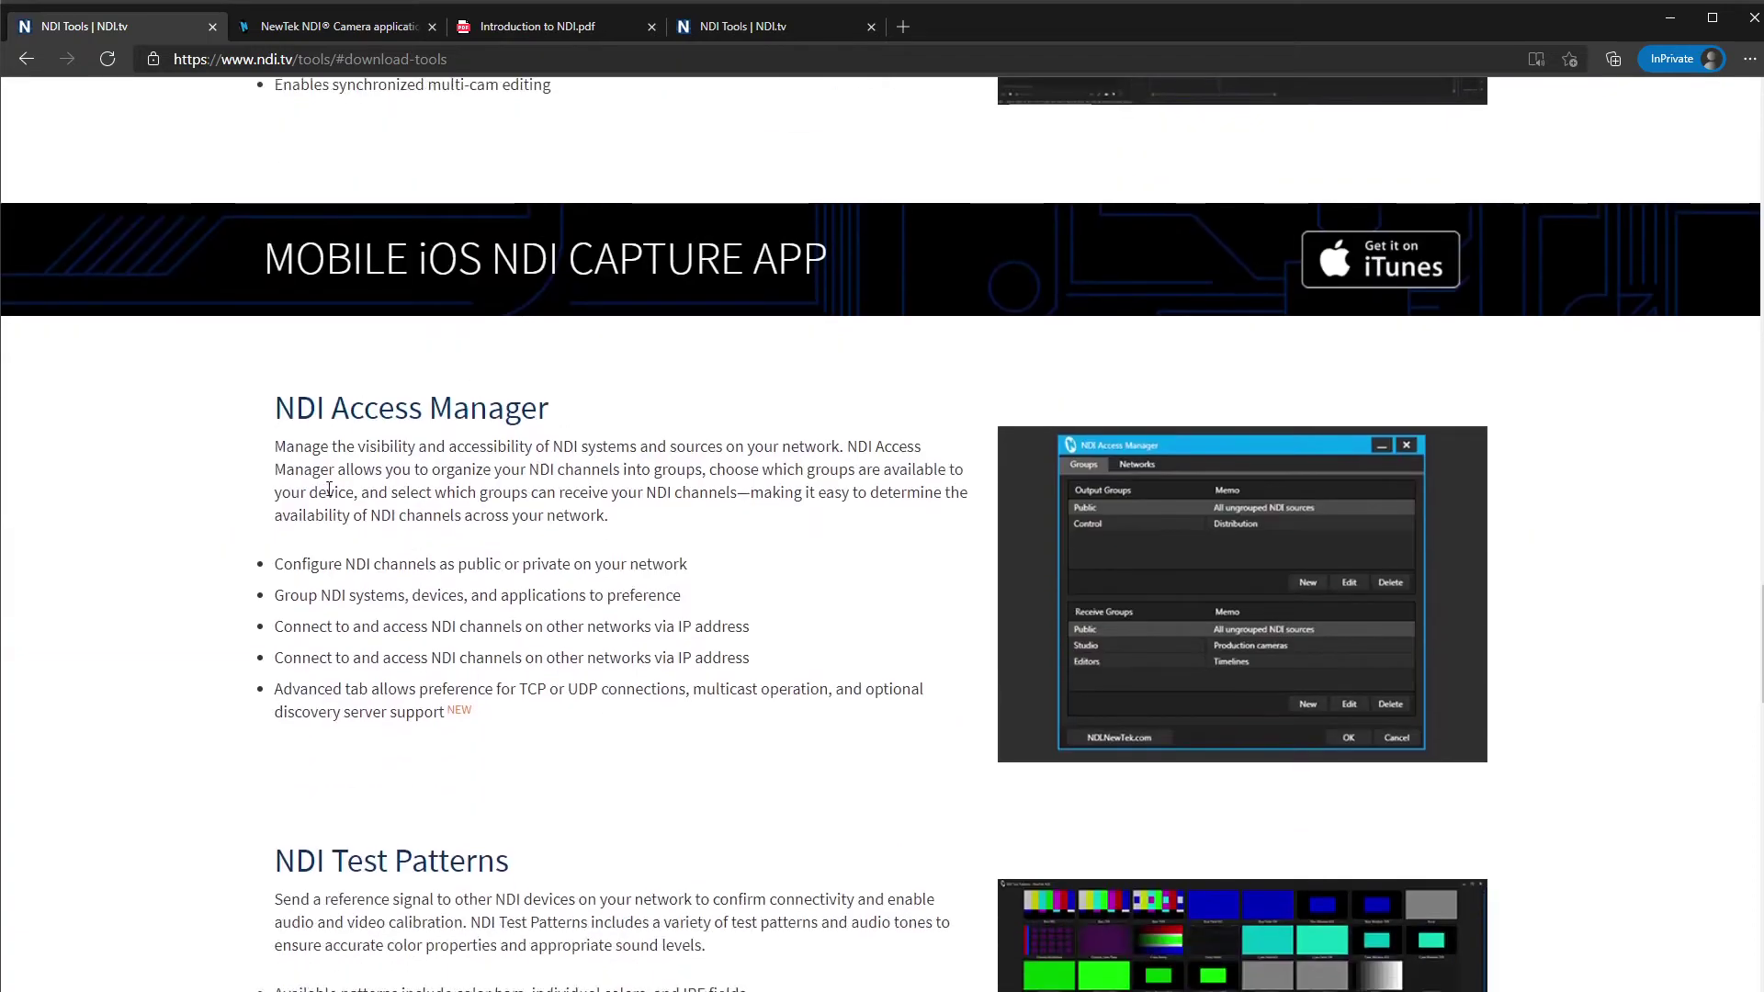
scroll(416, 593, "down", 7)
scroll(416, 593, "down", 8)
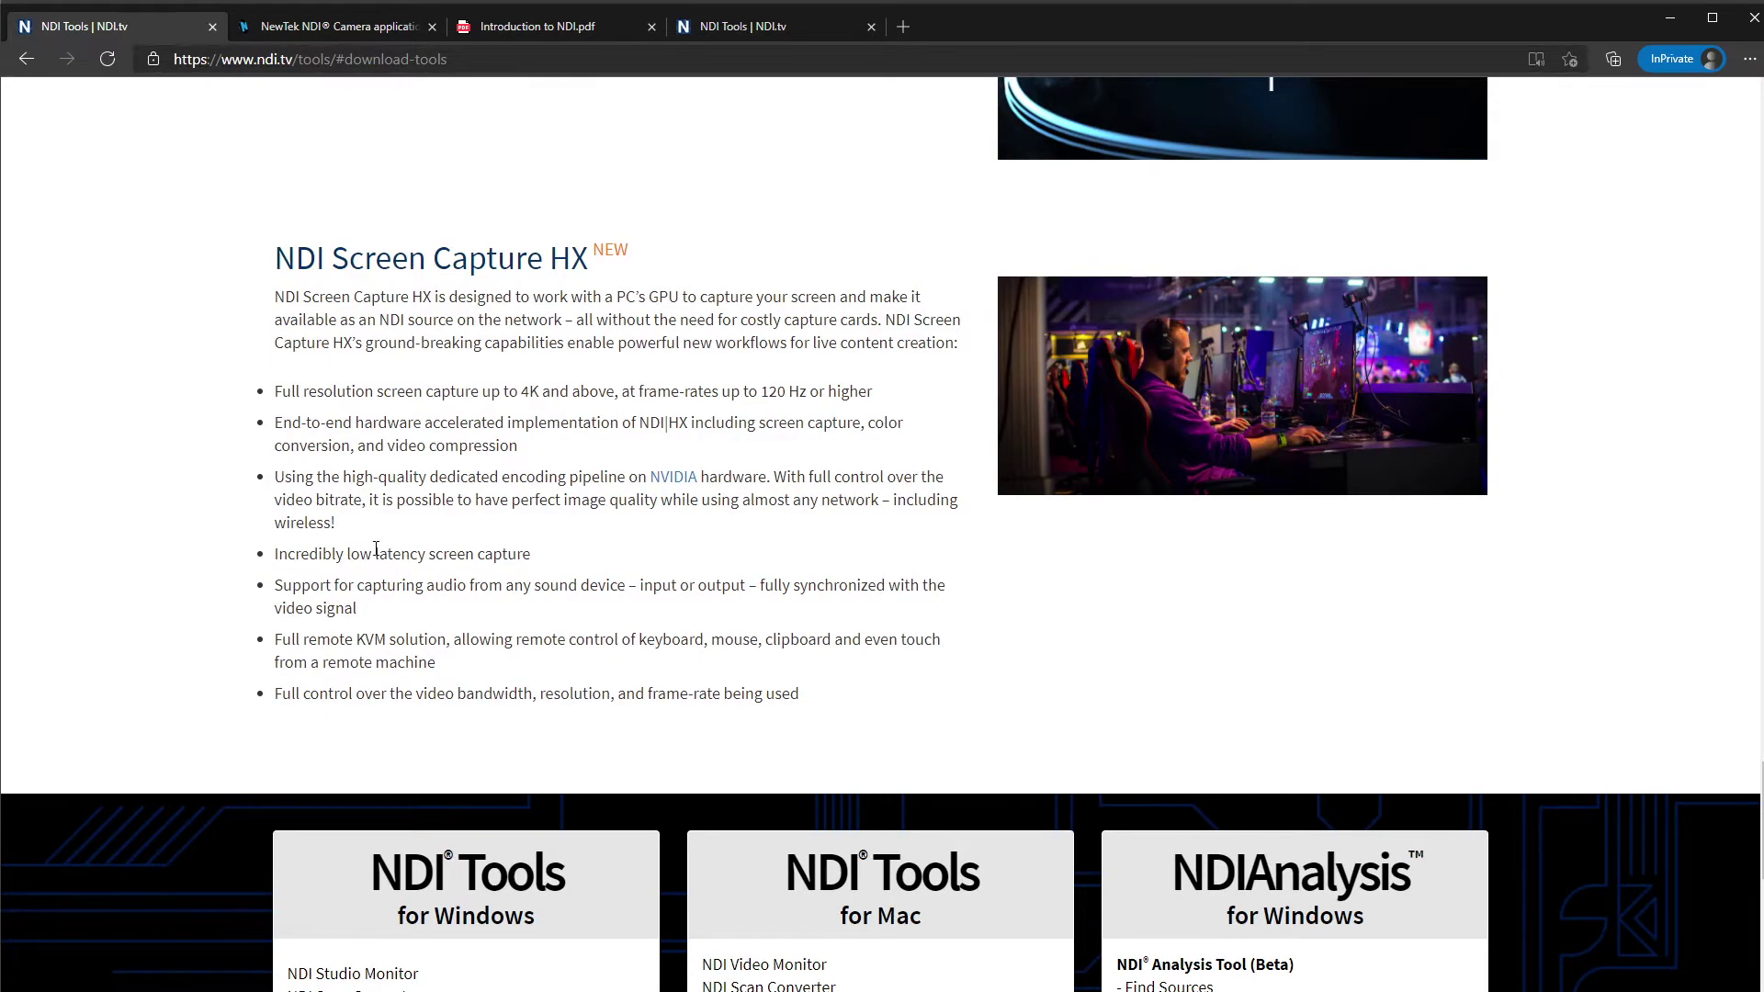
scroll(321, 600, "down", 5)
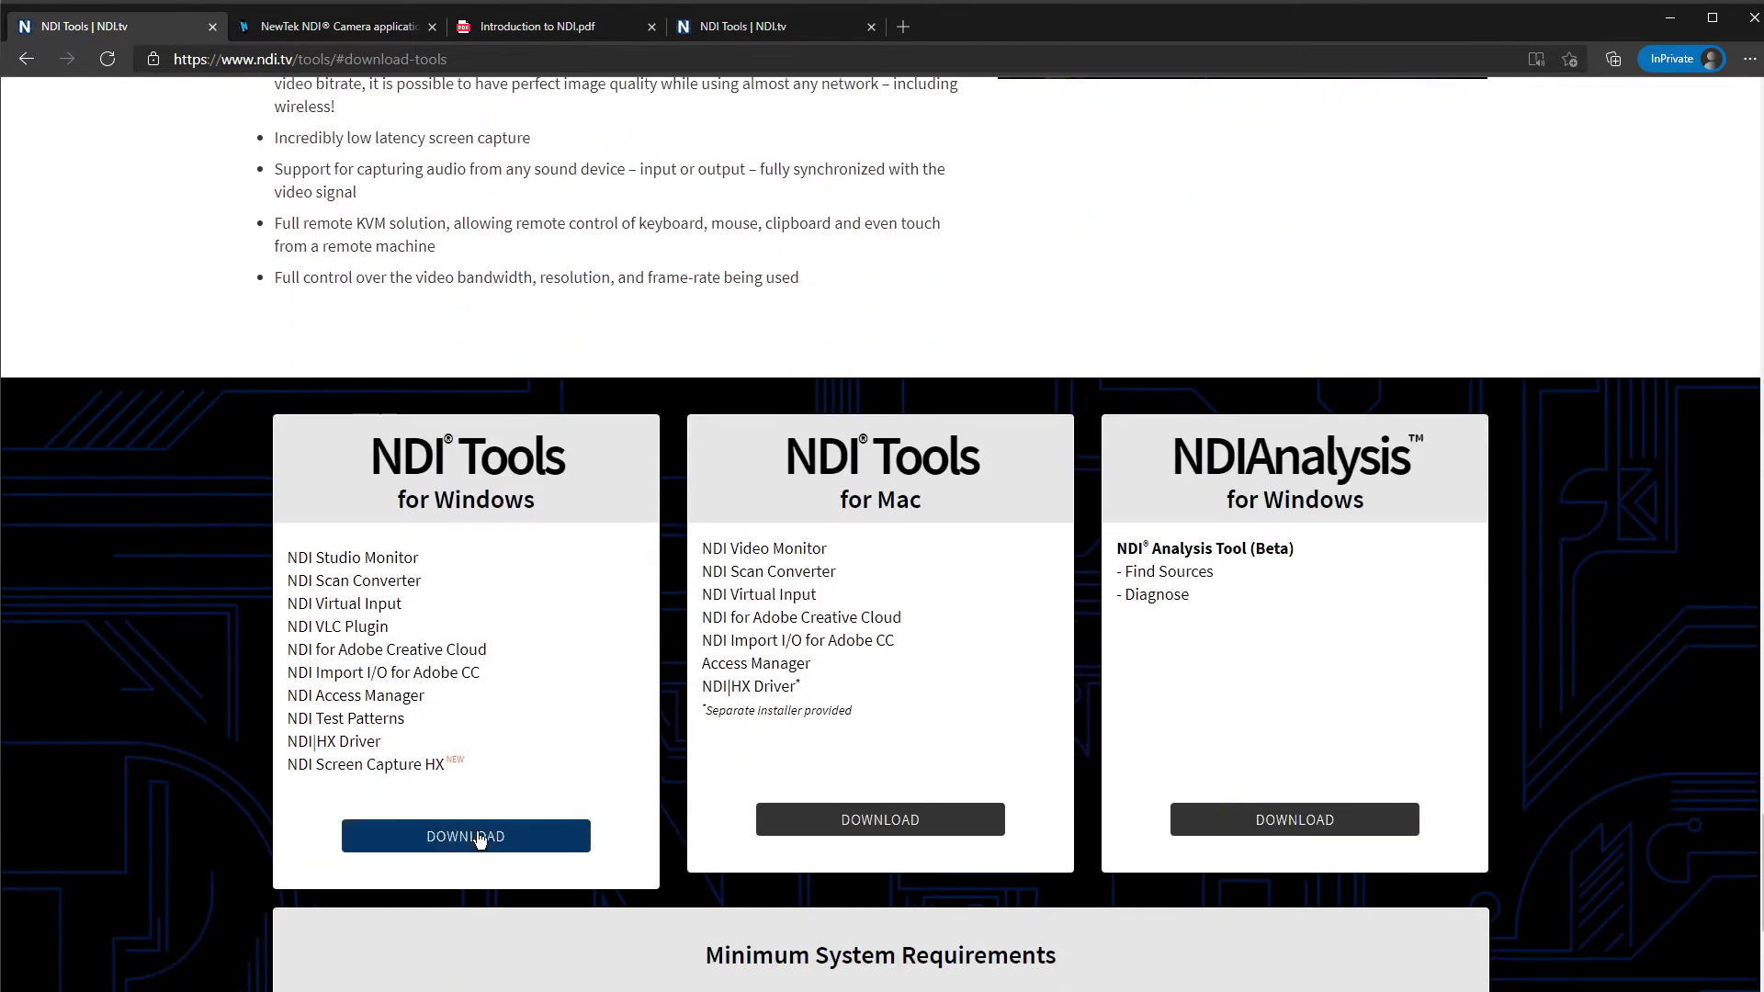
left_click(474, 836)
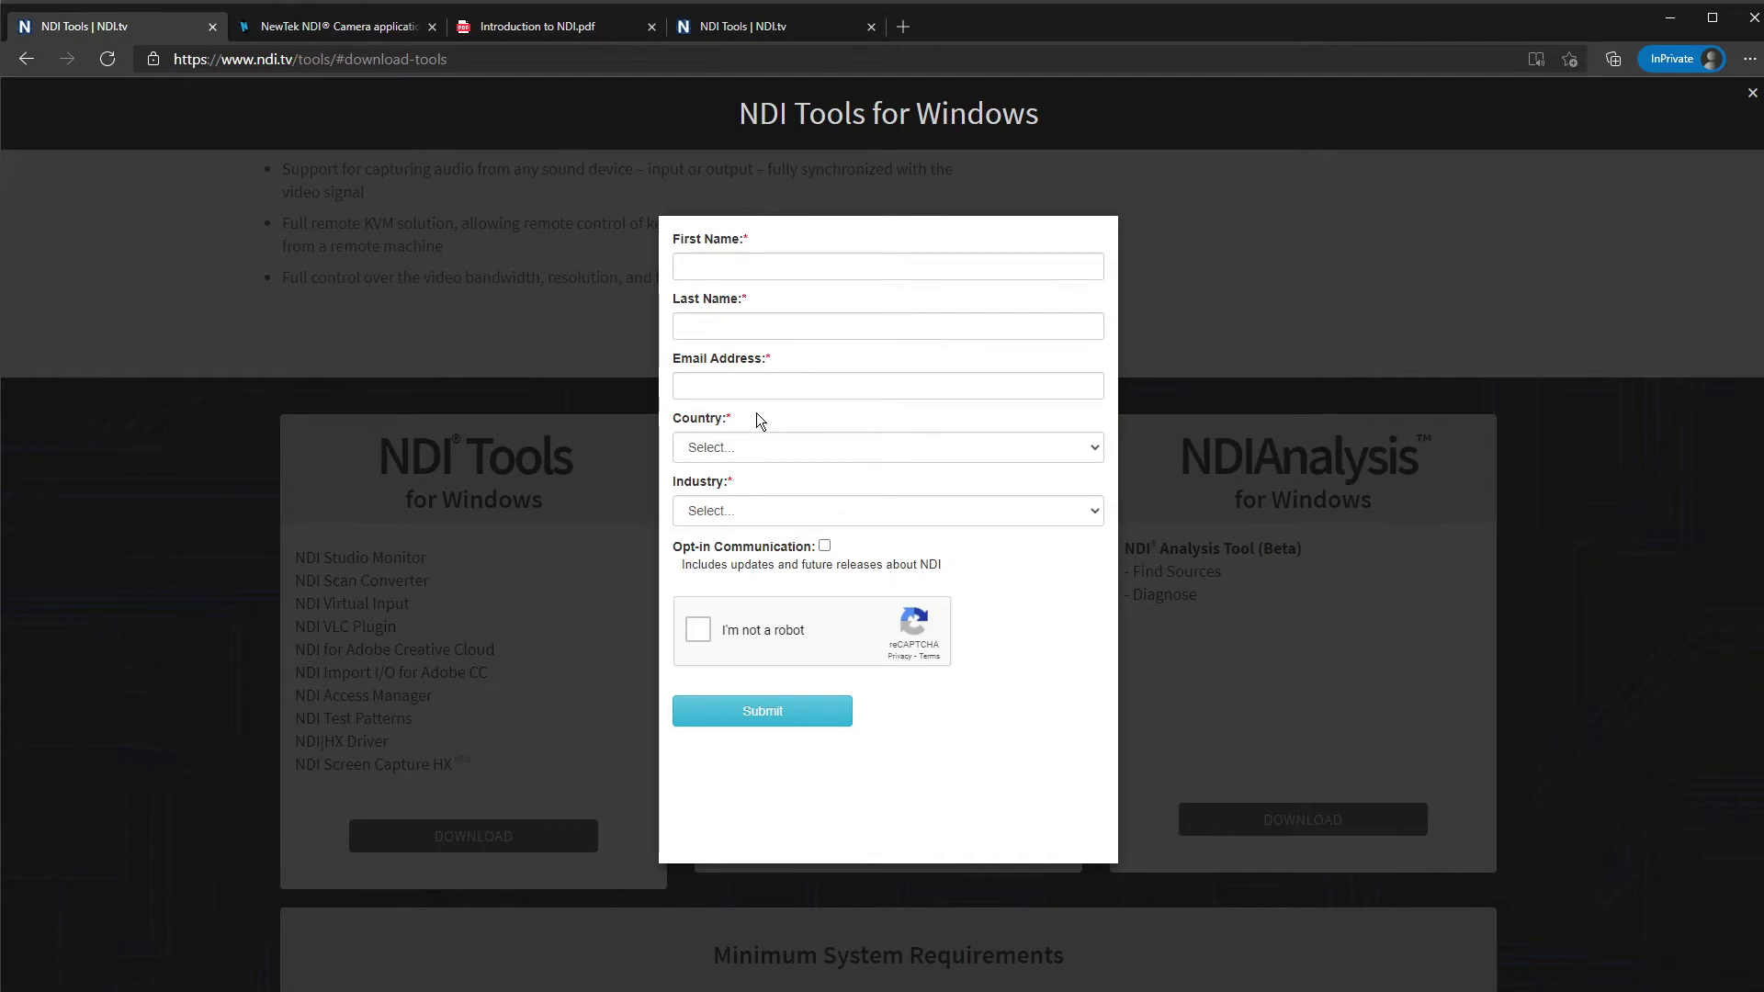
Close the registration popup and scroll back up through the NDI Tools descriptions
left_click(1329, 338)
scroll(1325, 328, "up", 8)
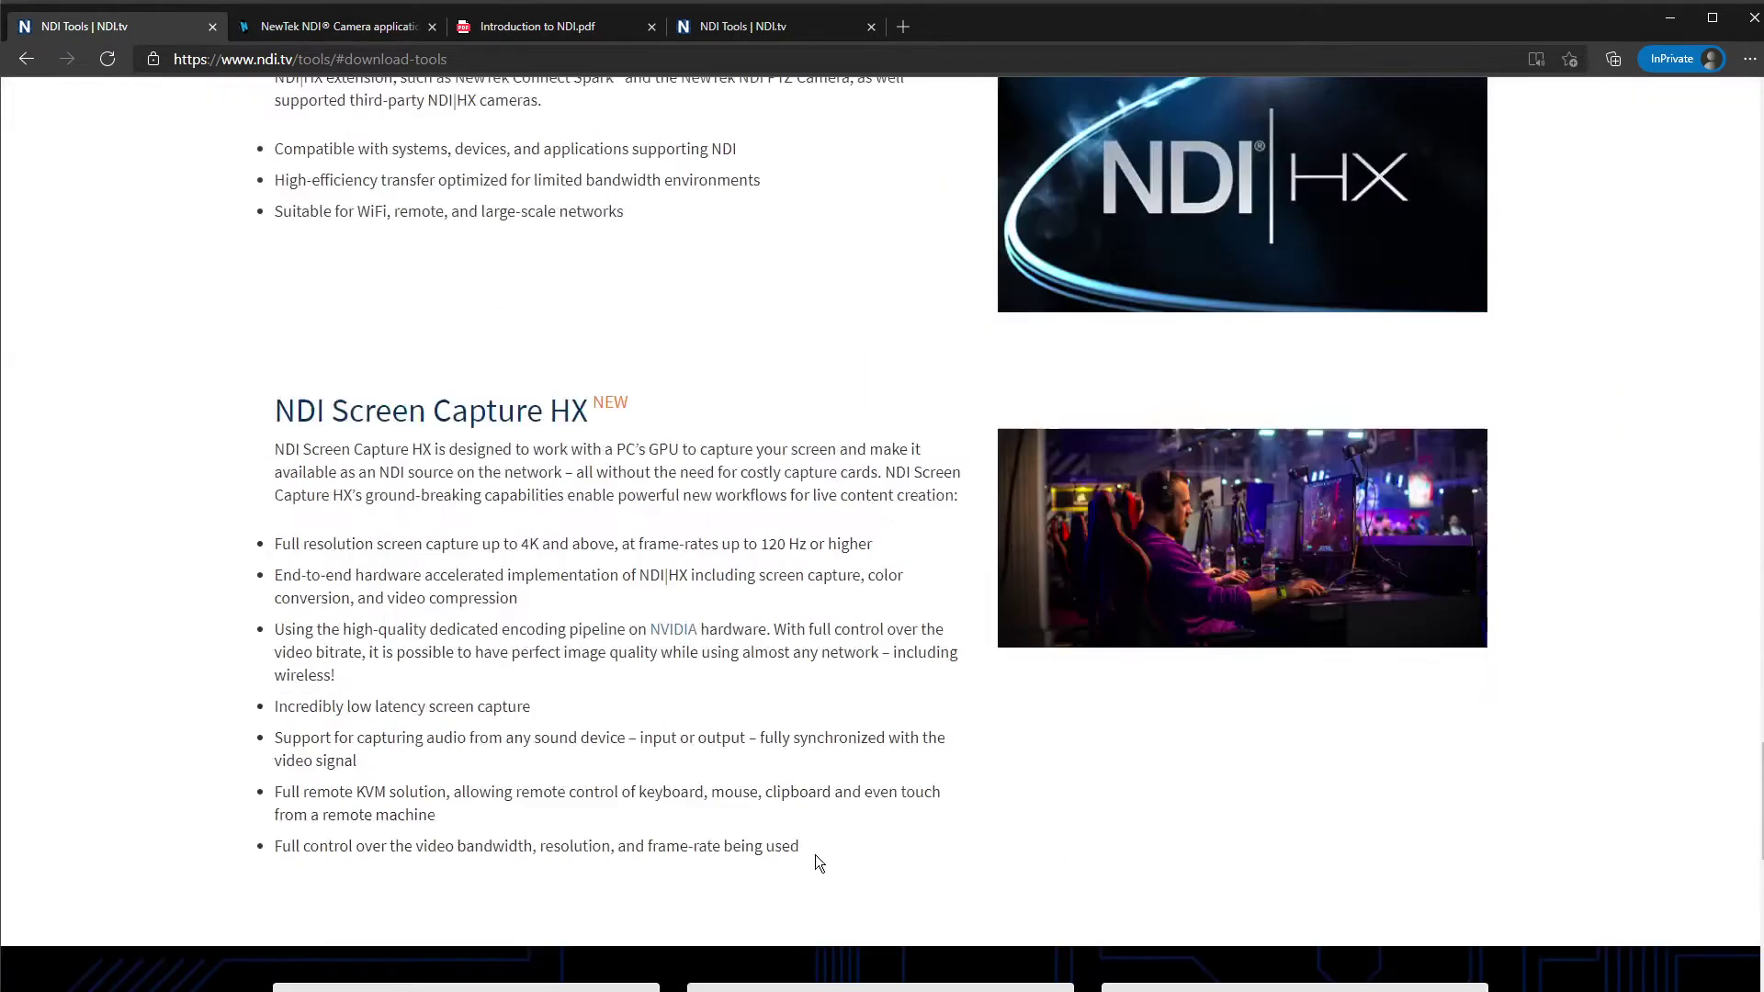
scroll(428, 540, "up", 3)
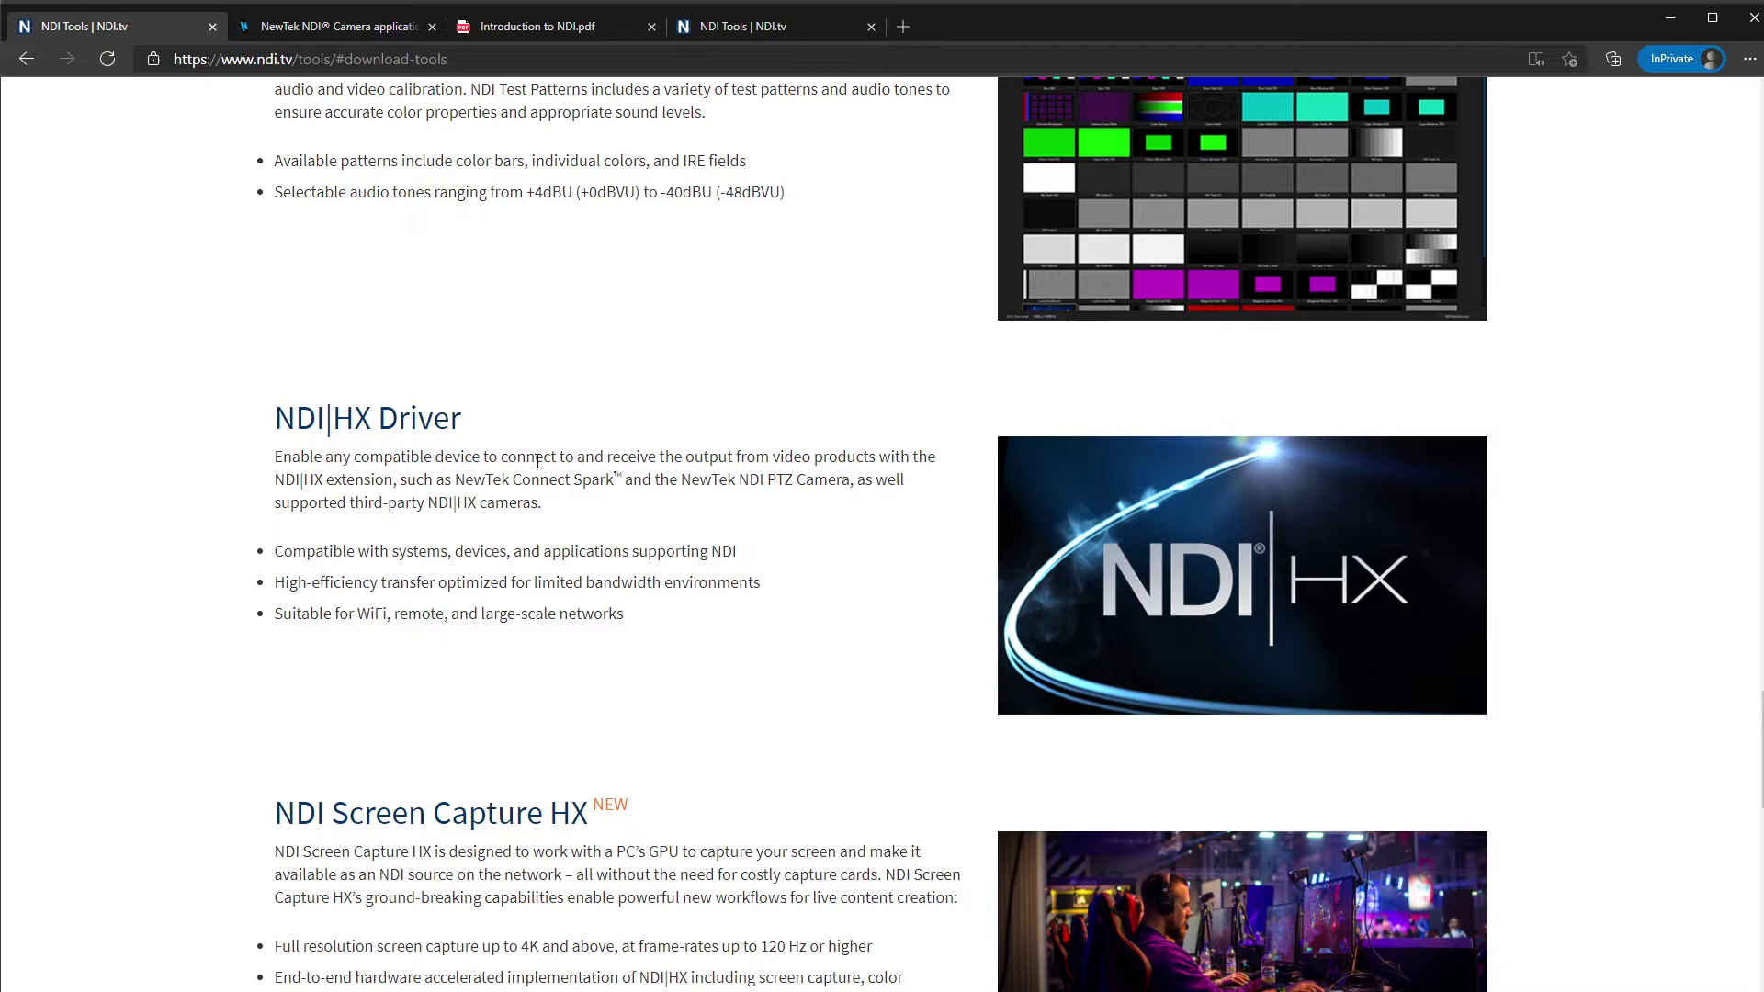
scroll(538, 461, "up", 18)
scroll(506, 89, "up", 14)
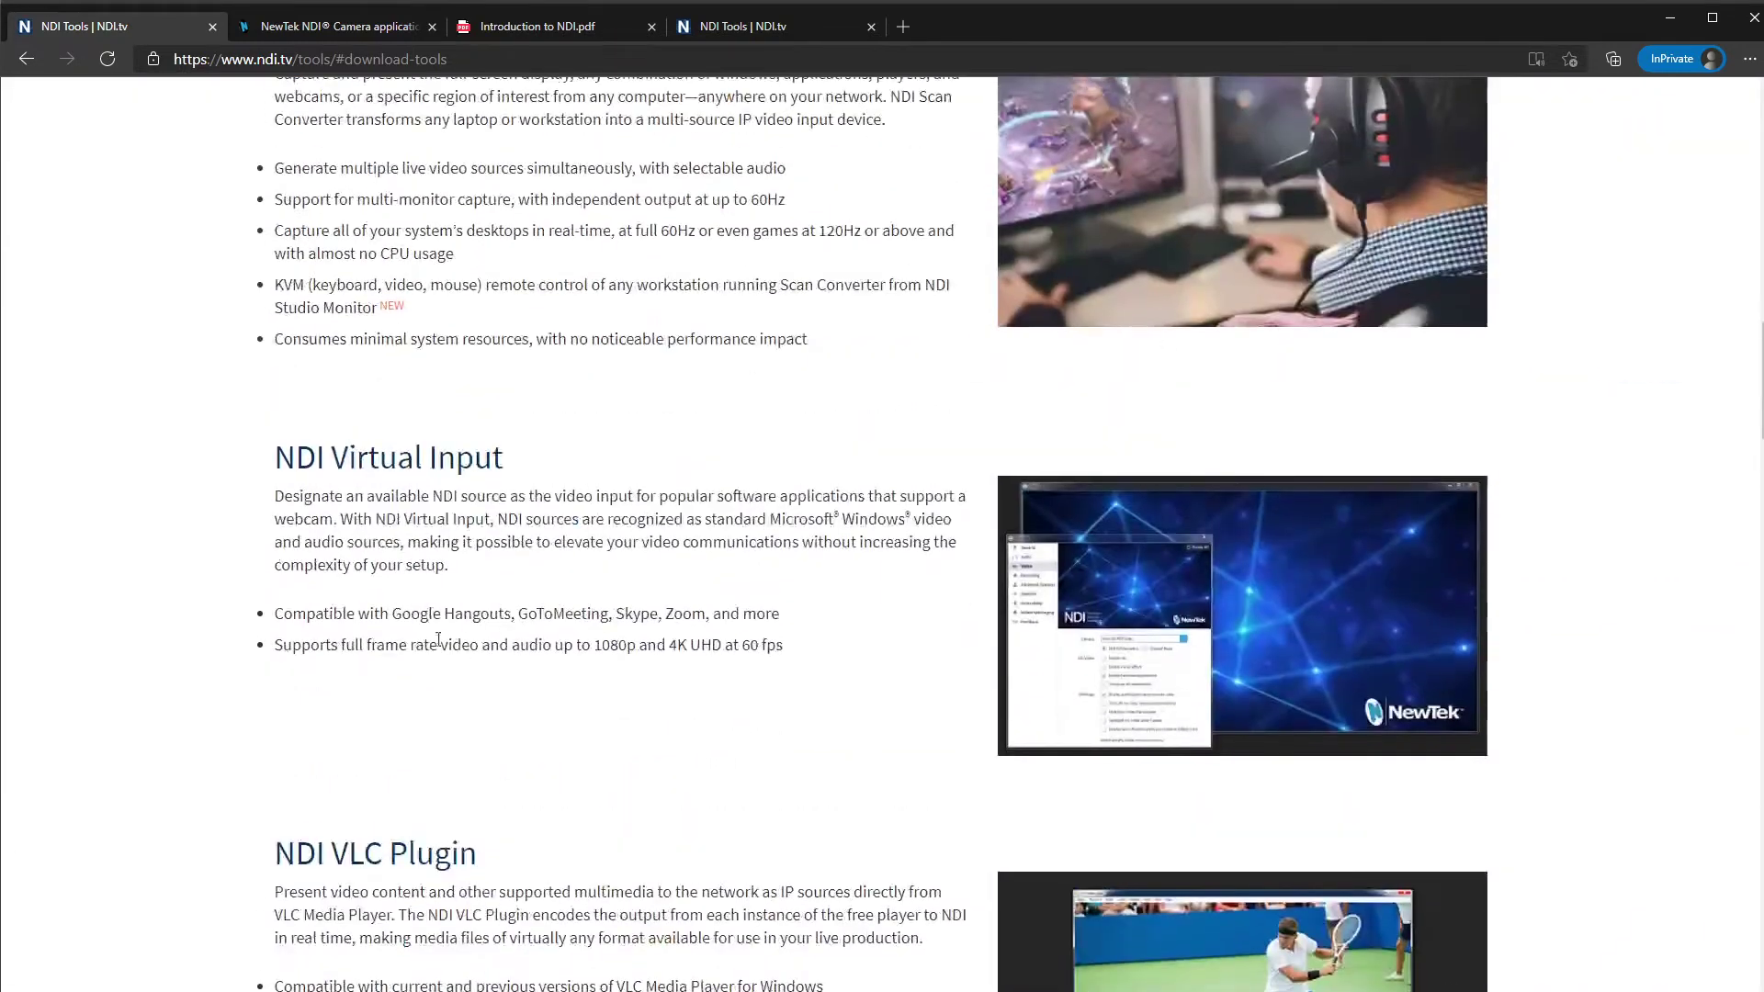
scroll(506, 89, "down", 9)
scroll(506, 89, "up", 8)
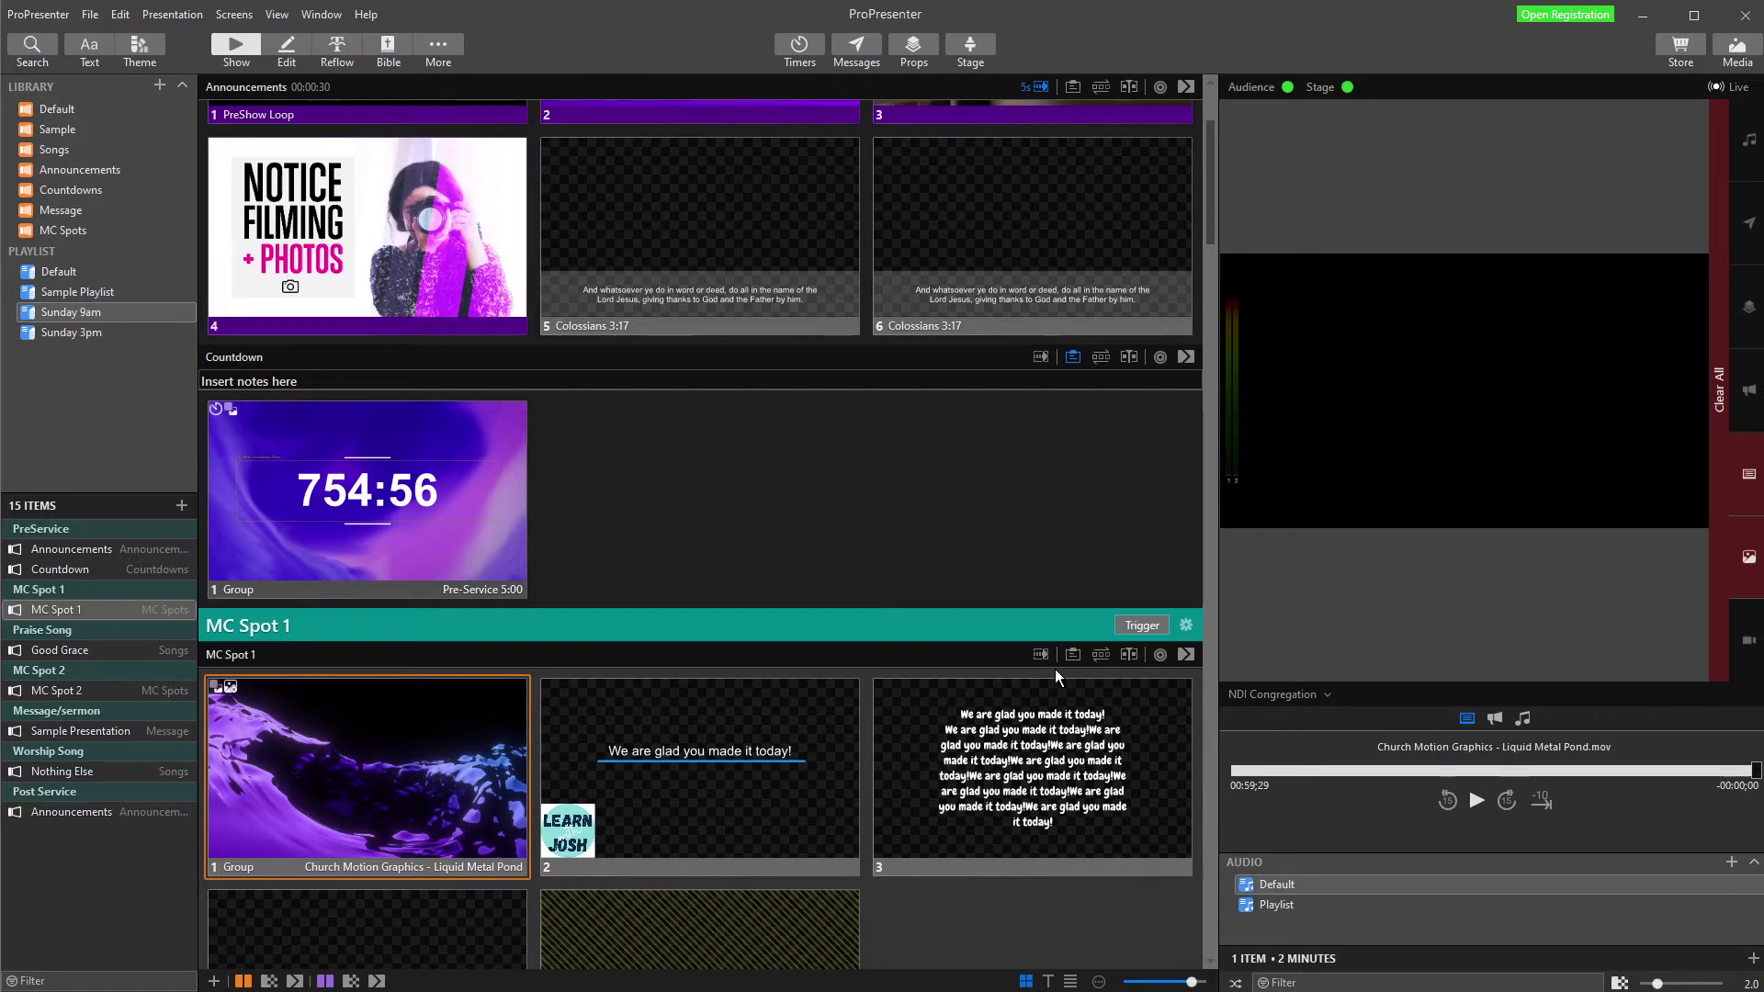
Add a stage screen with a new 1080p29.97 NDI output in Configure Screens and select its name
left_click(237, 13)
left_click(283, 221)
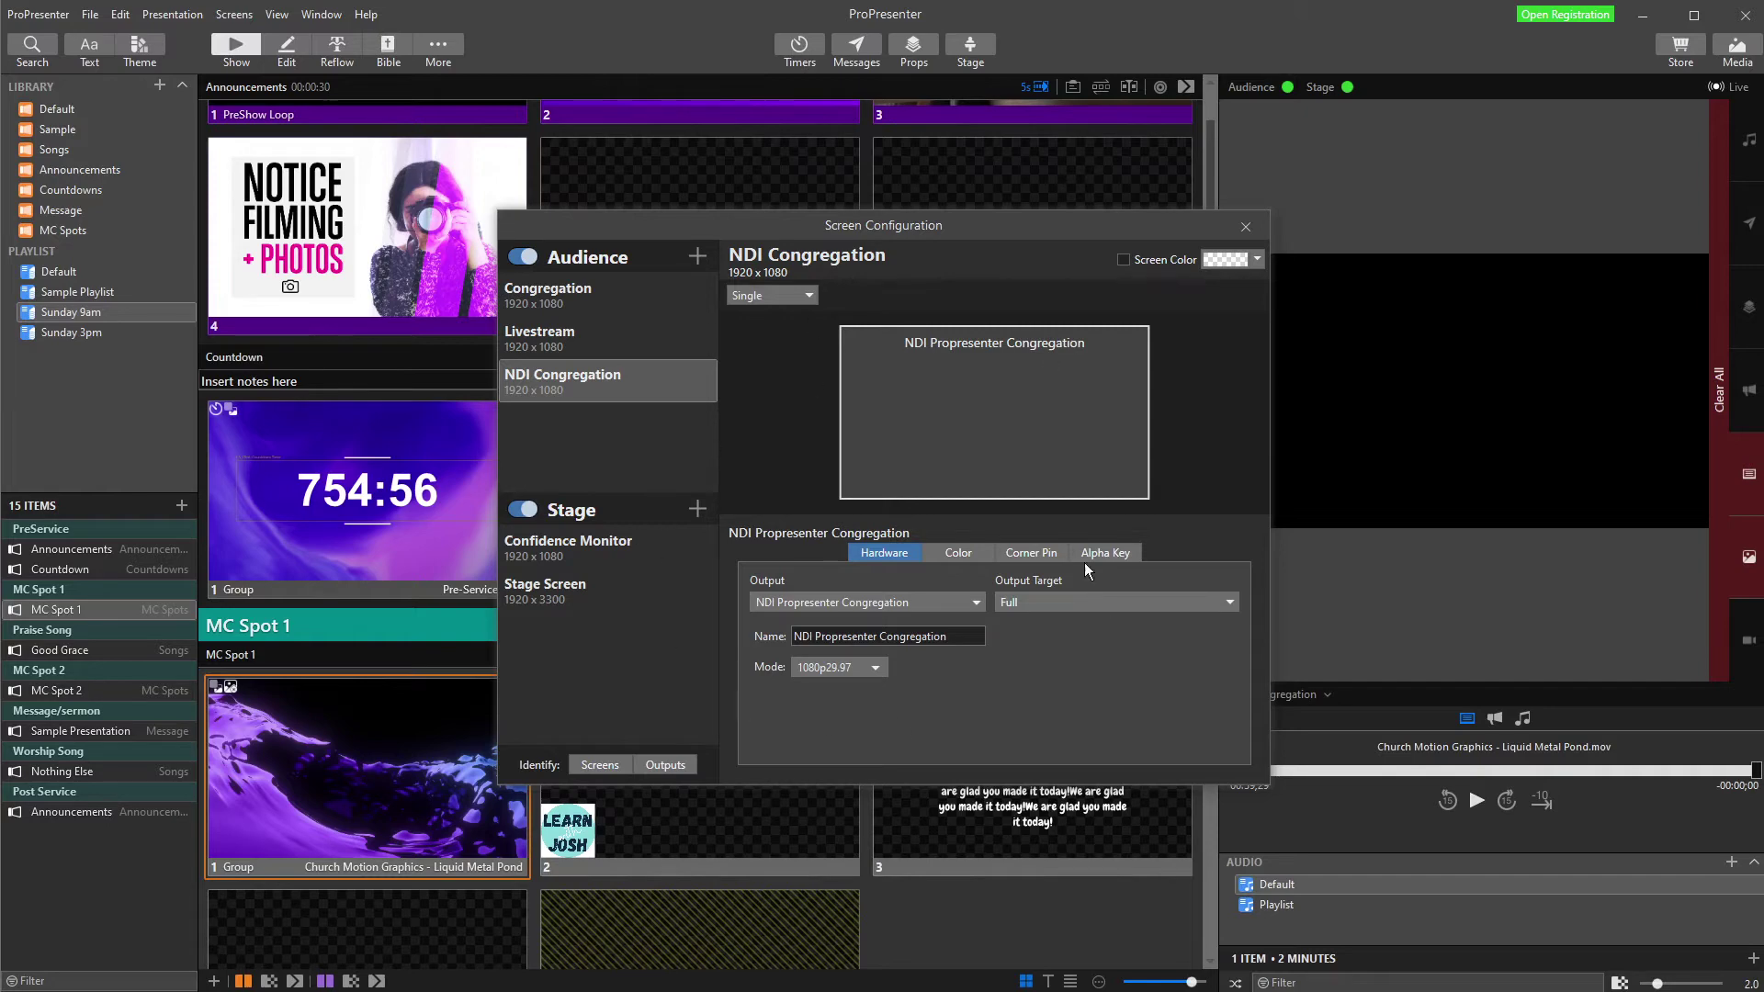
left_click(698, 508)
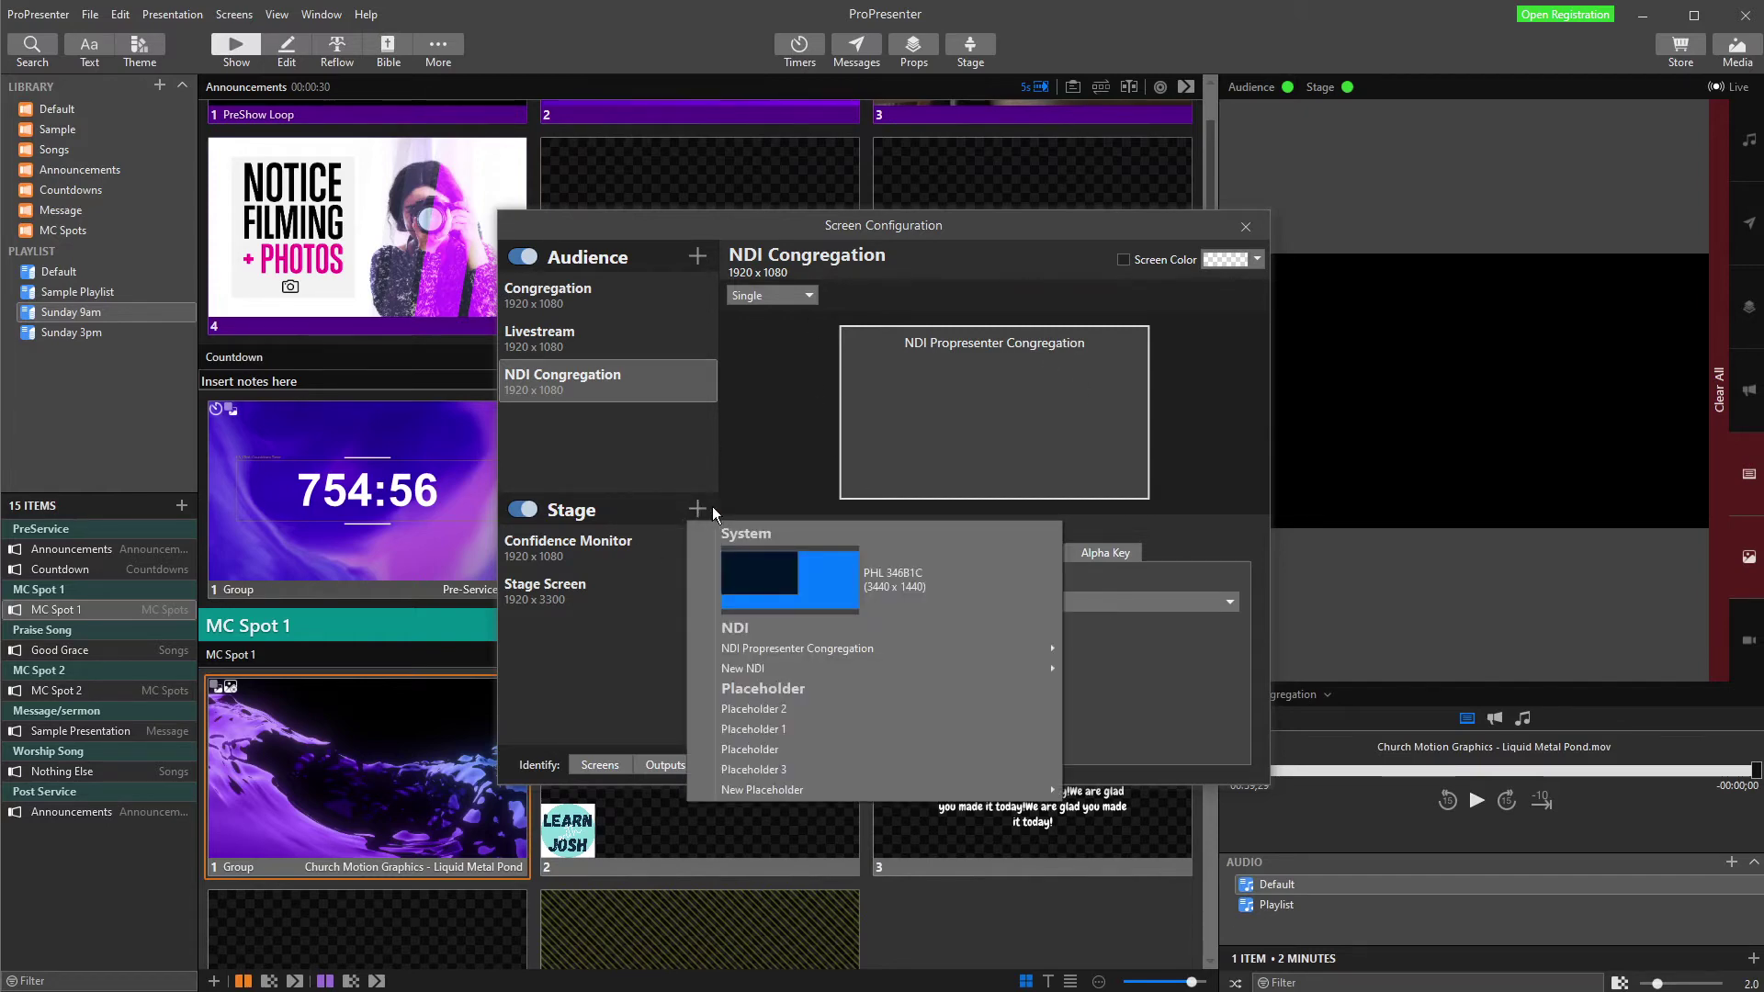
mouse_move(786, 647)
mouse_move(842, 668)
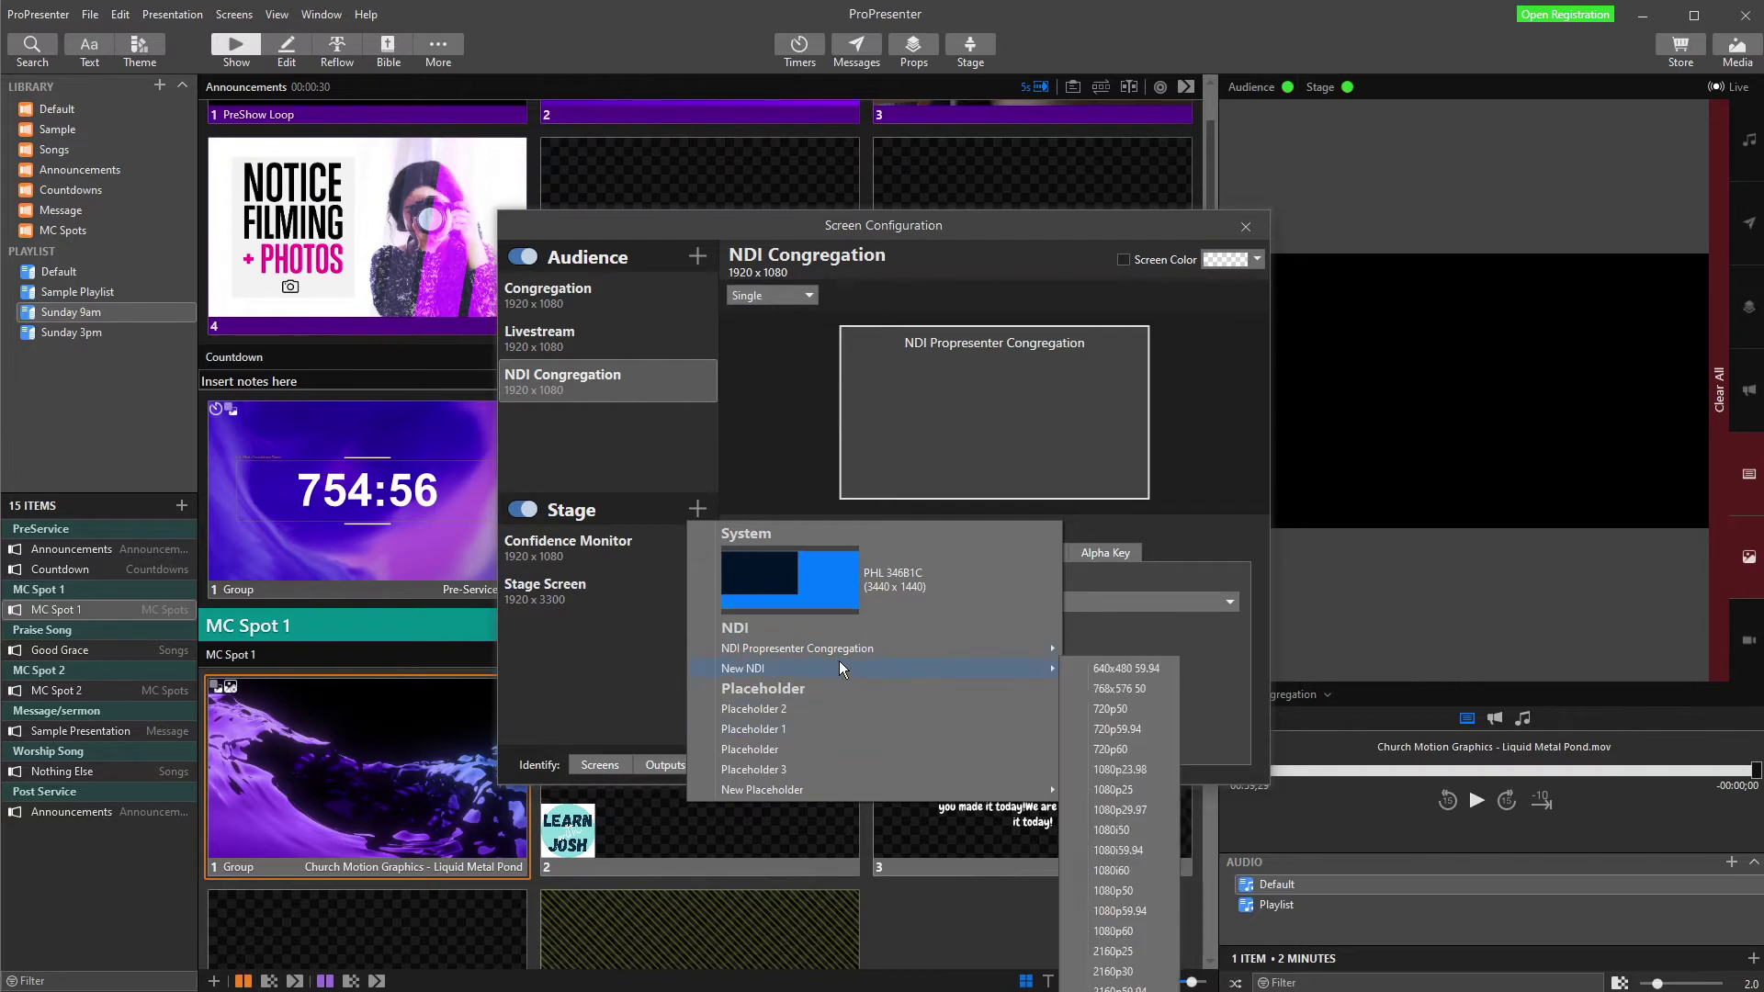
left_click(1131, 817)
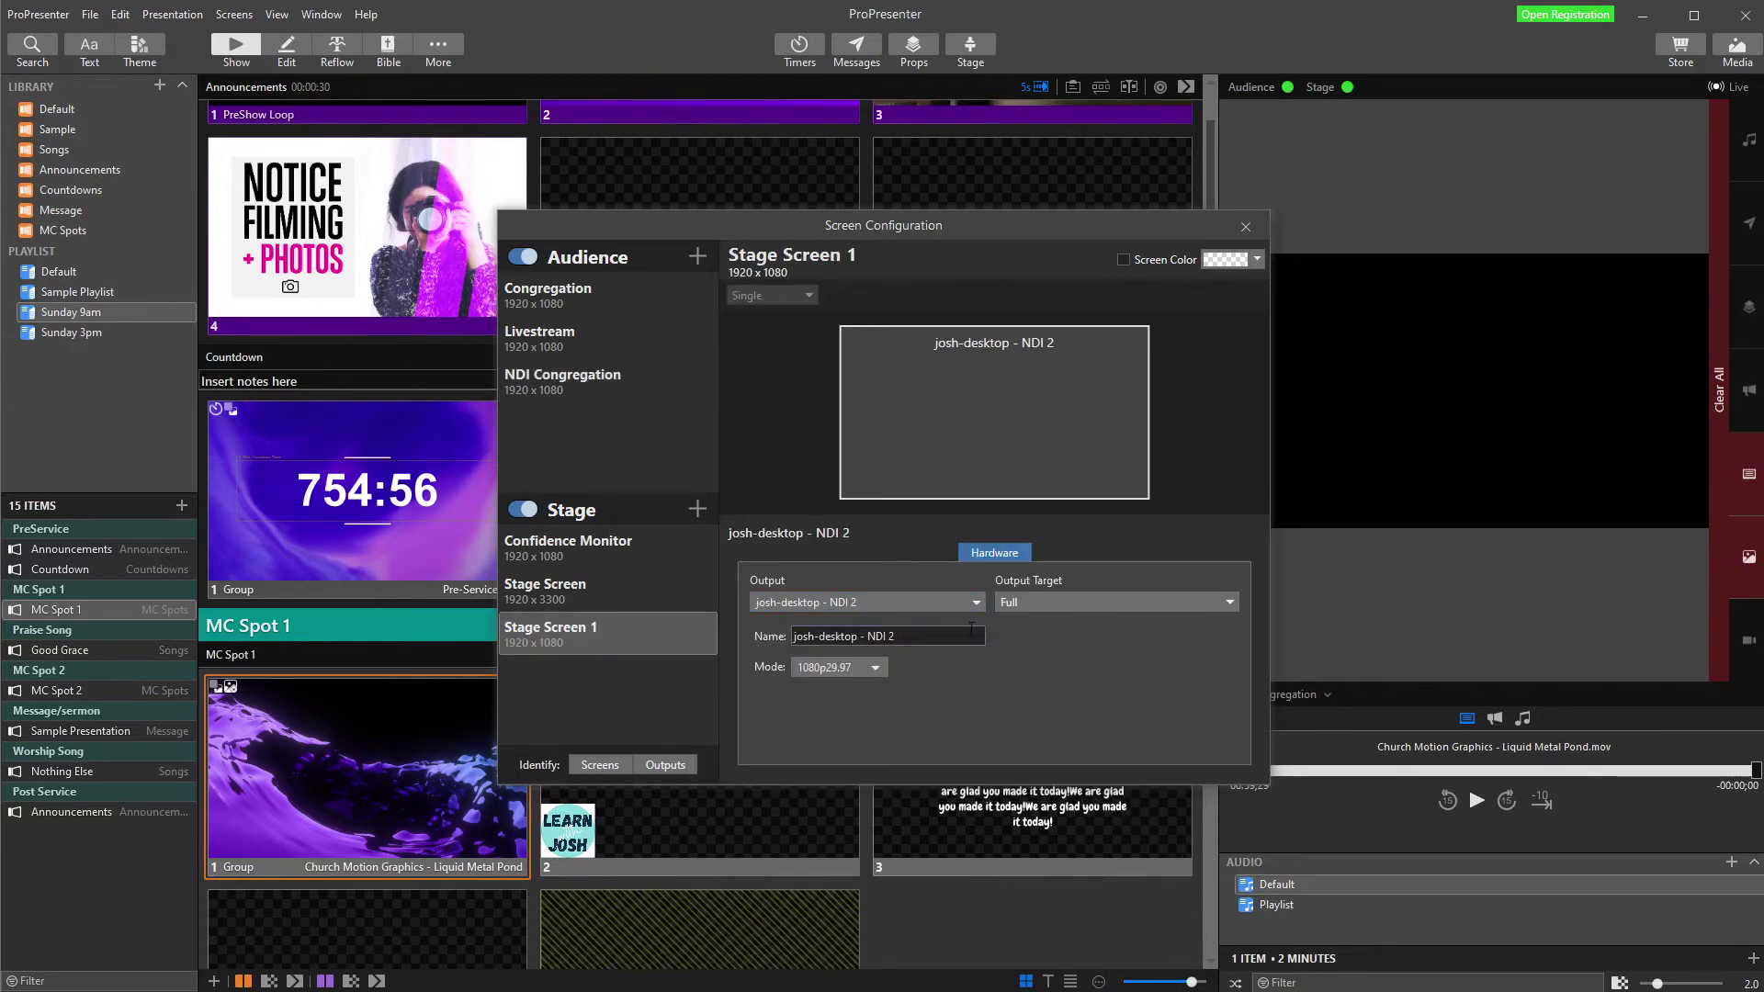
left_click_drag(893, 636, 779, 638)
Name the new stage screen's NDI output 'NDI Stage Display'
type("N")
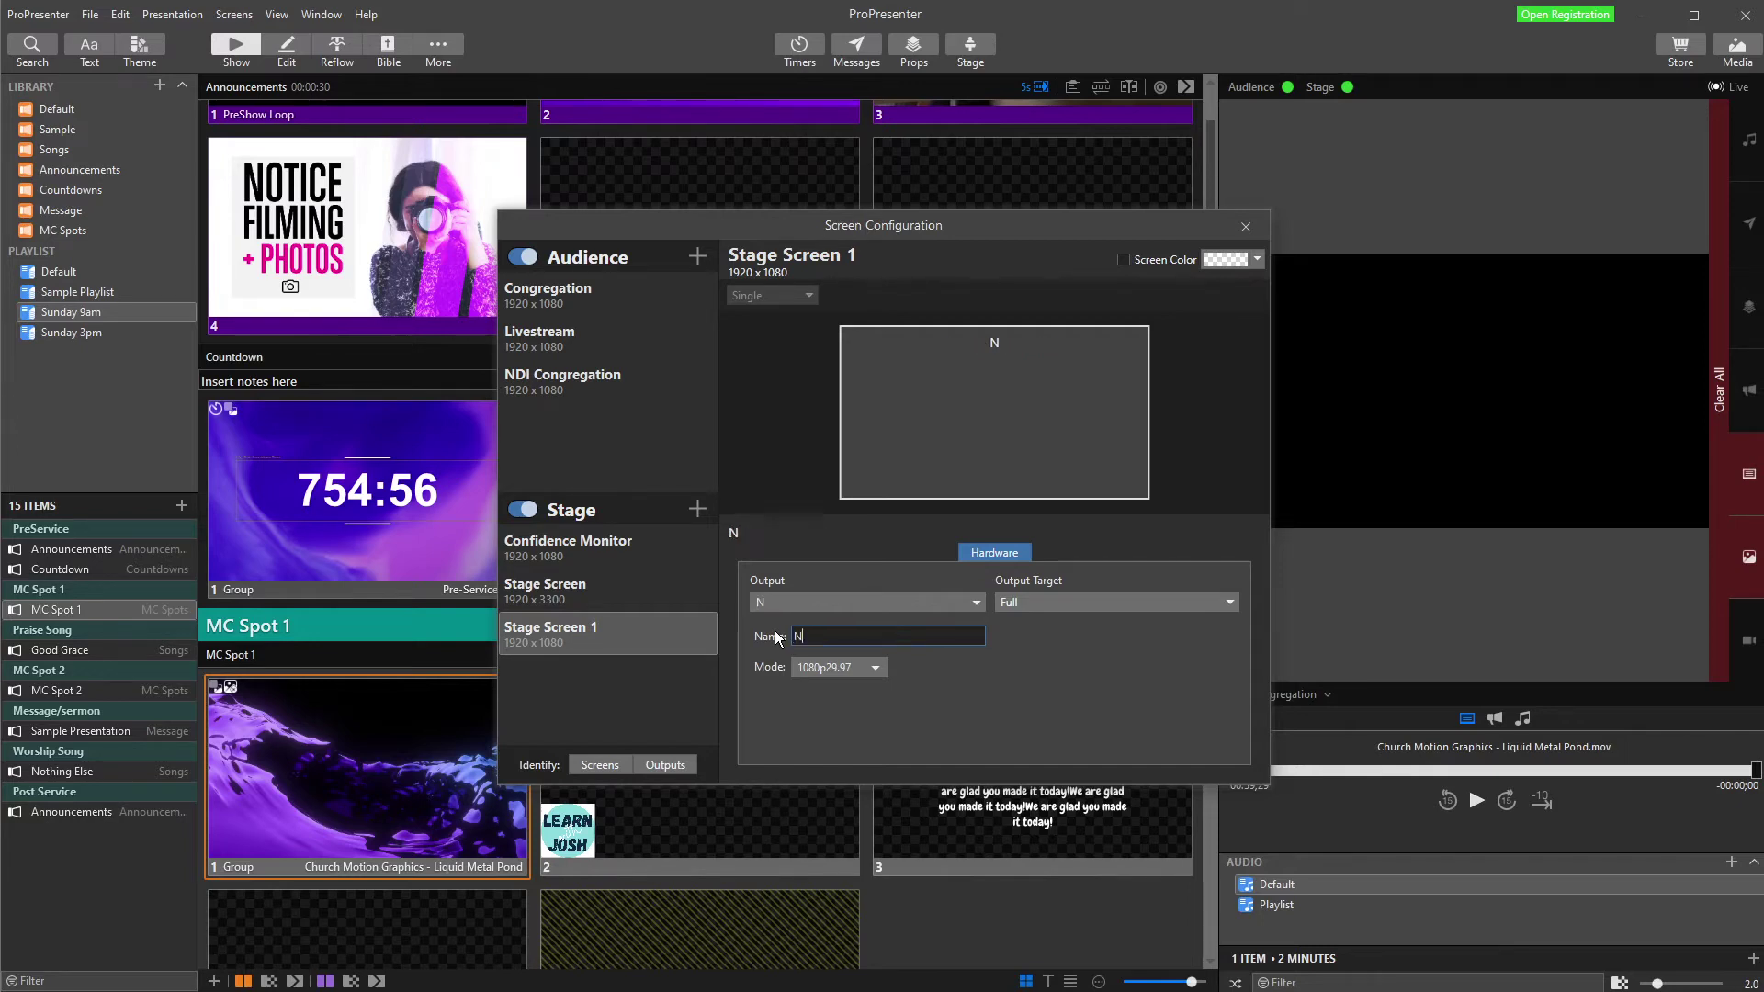
type("DI Stage Display")
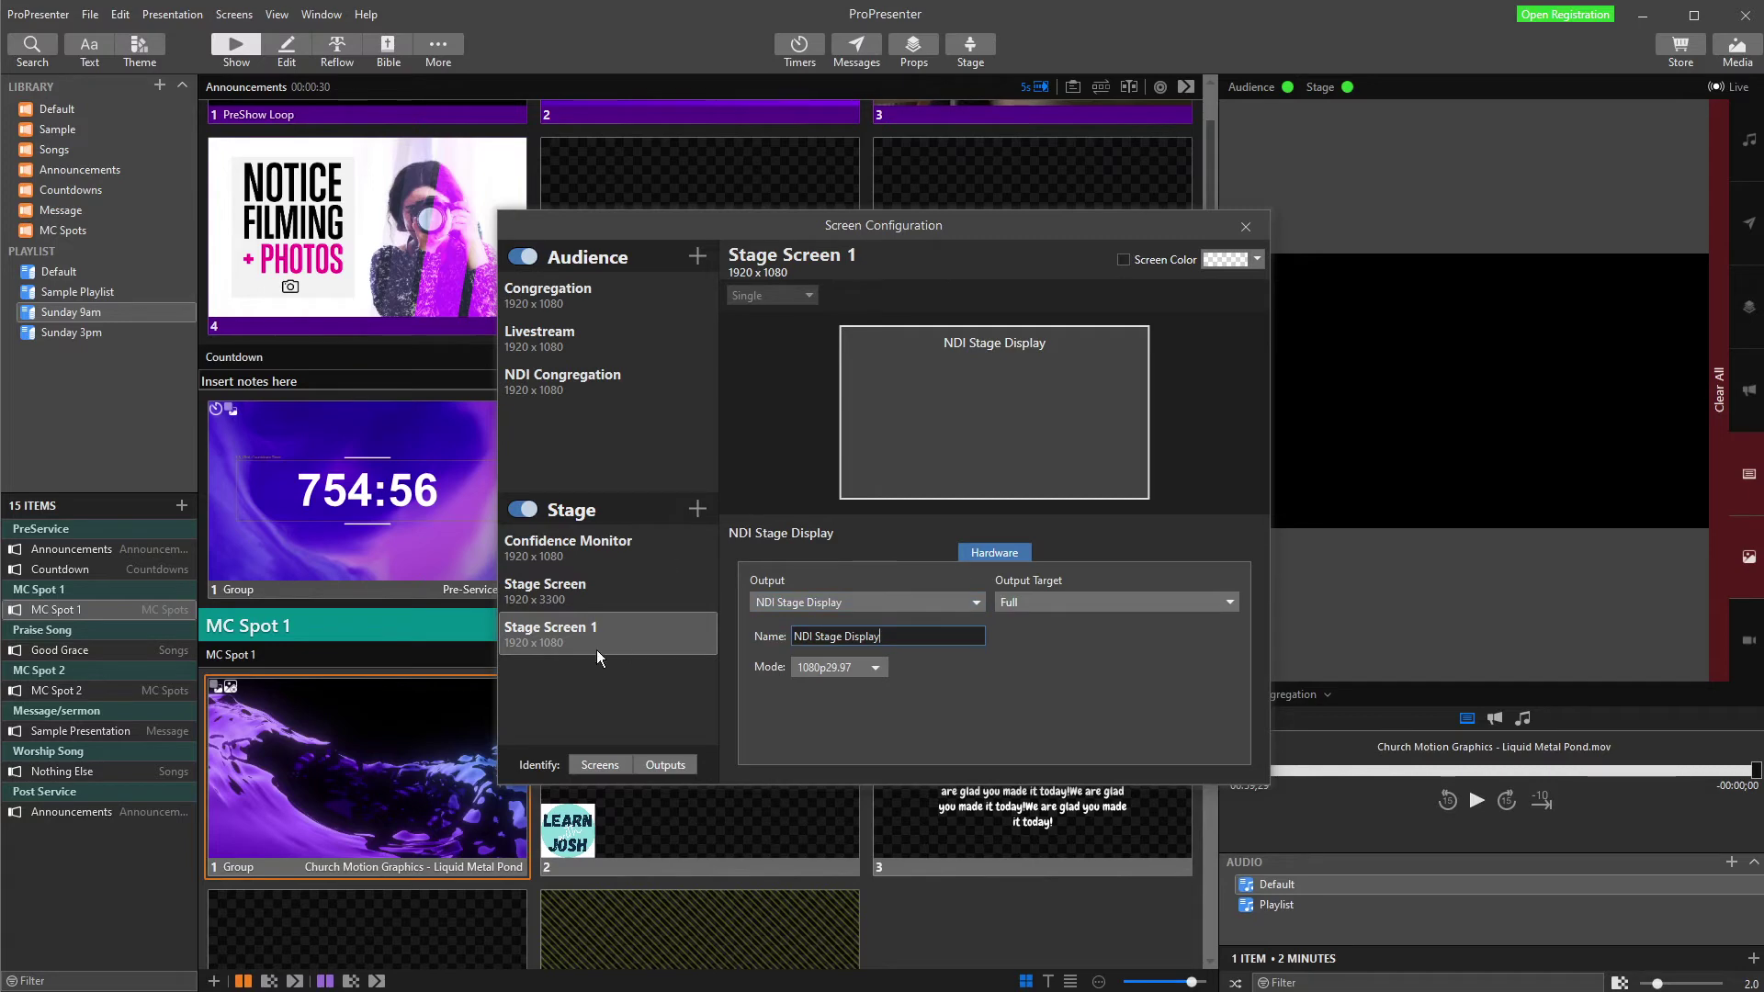
Rename Stage Screen 1 to 'NDI stage display' and close Screen Configuration
left_click(553, 634)
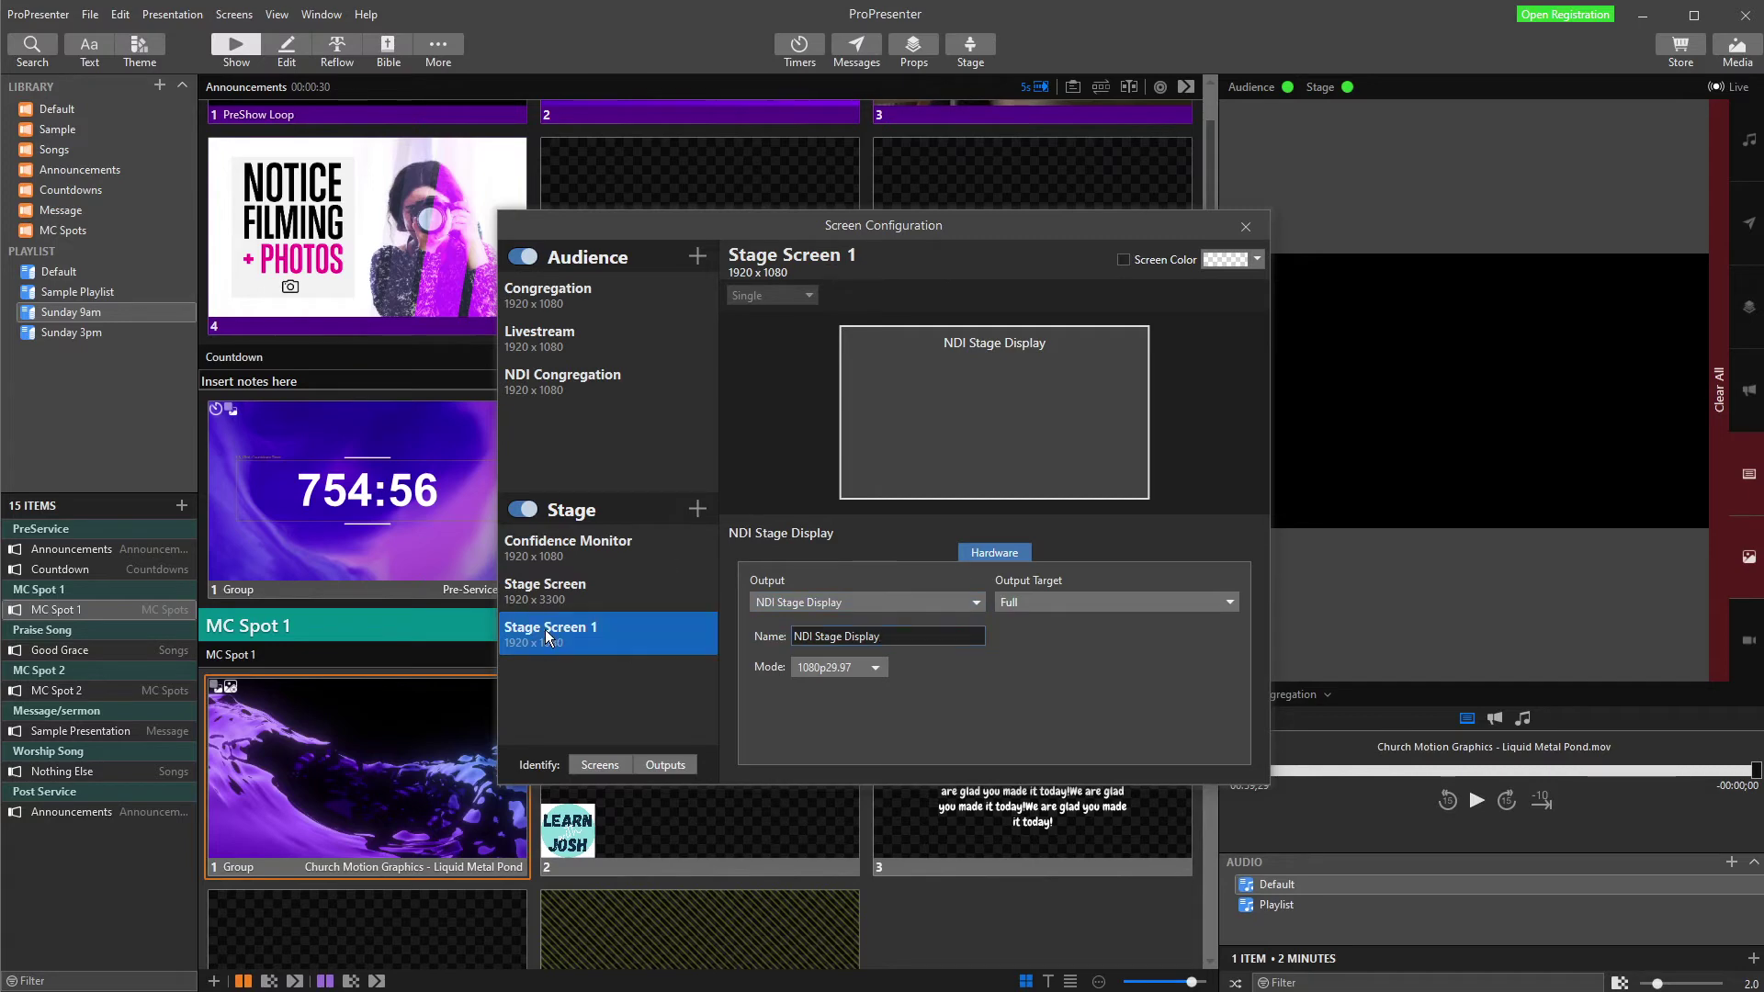
double_click(805, 257)
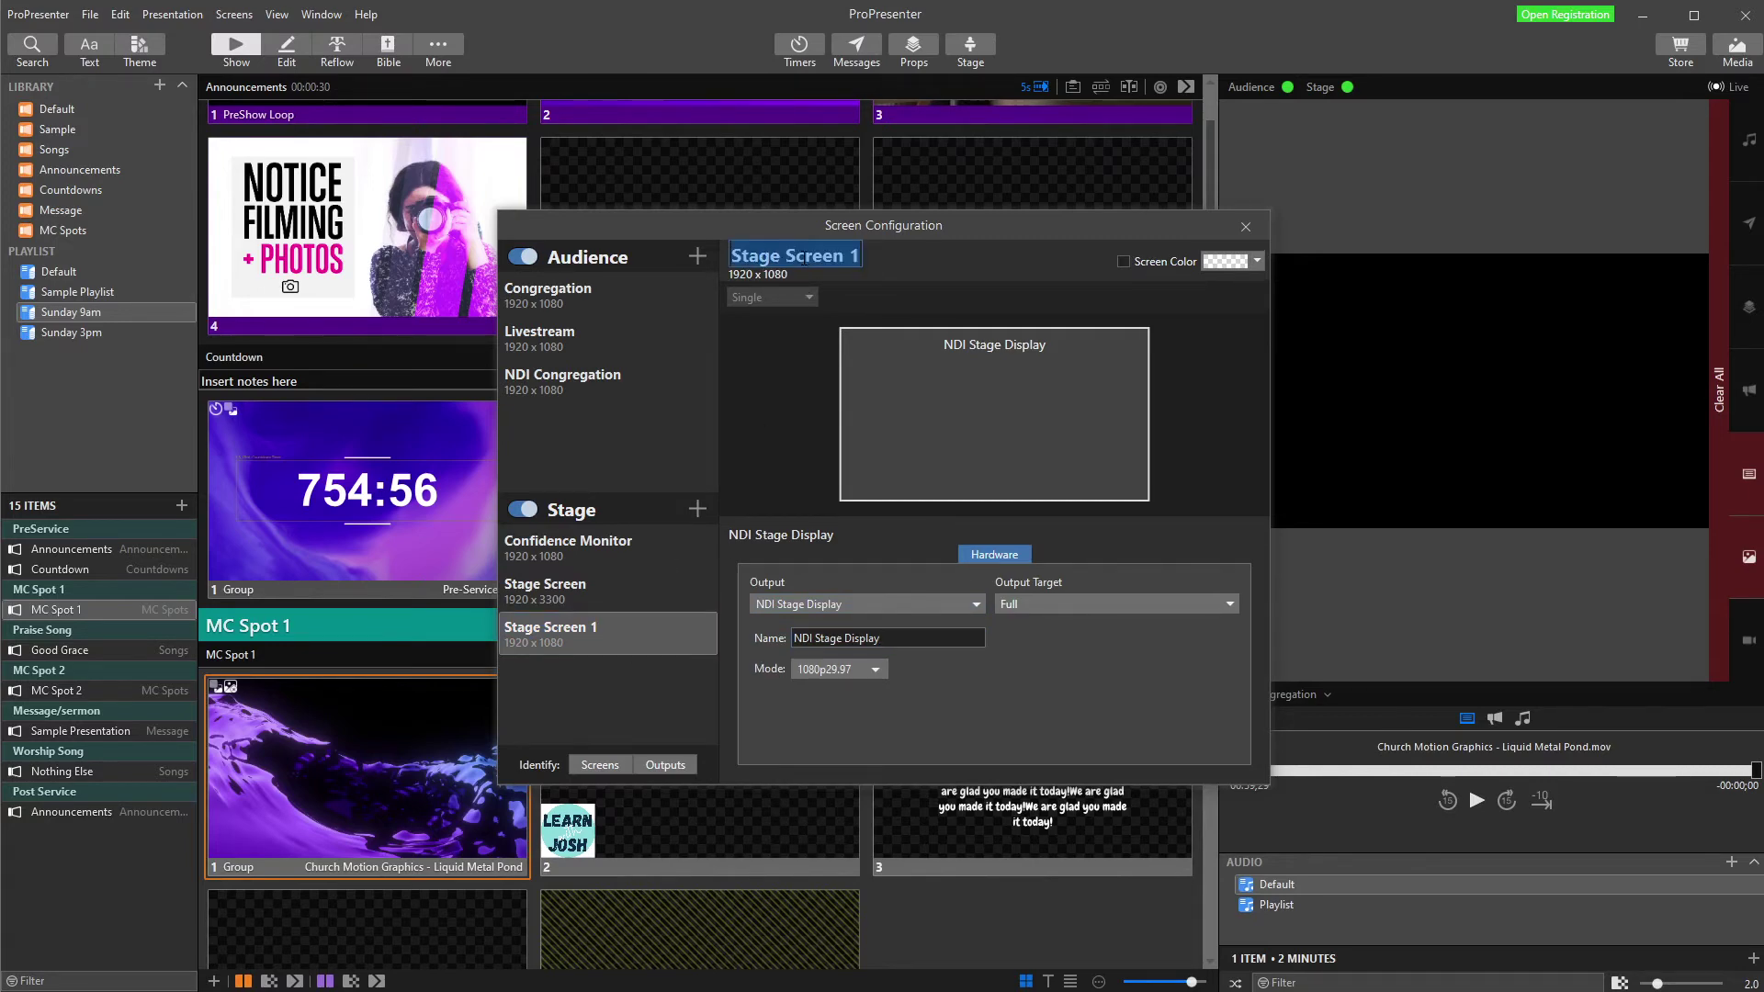
type("NDI")
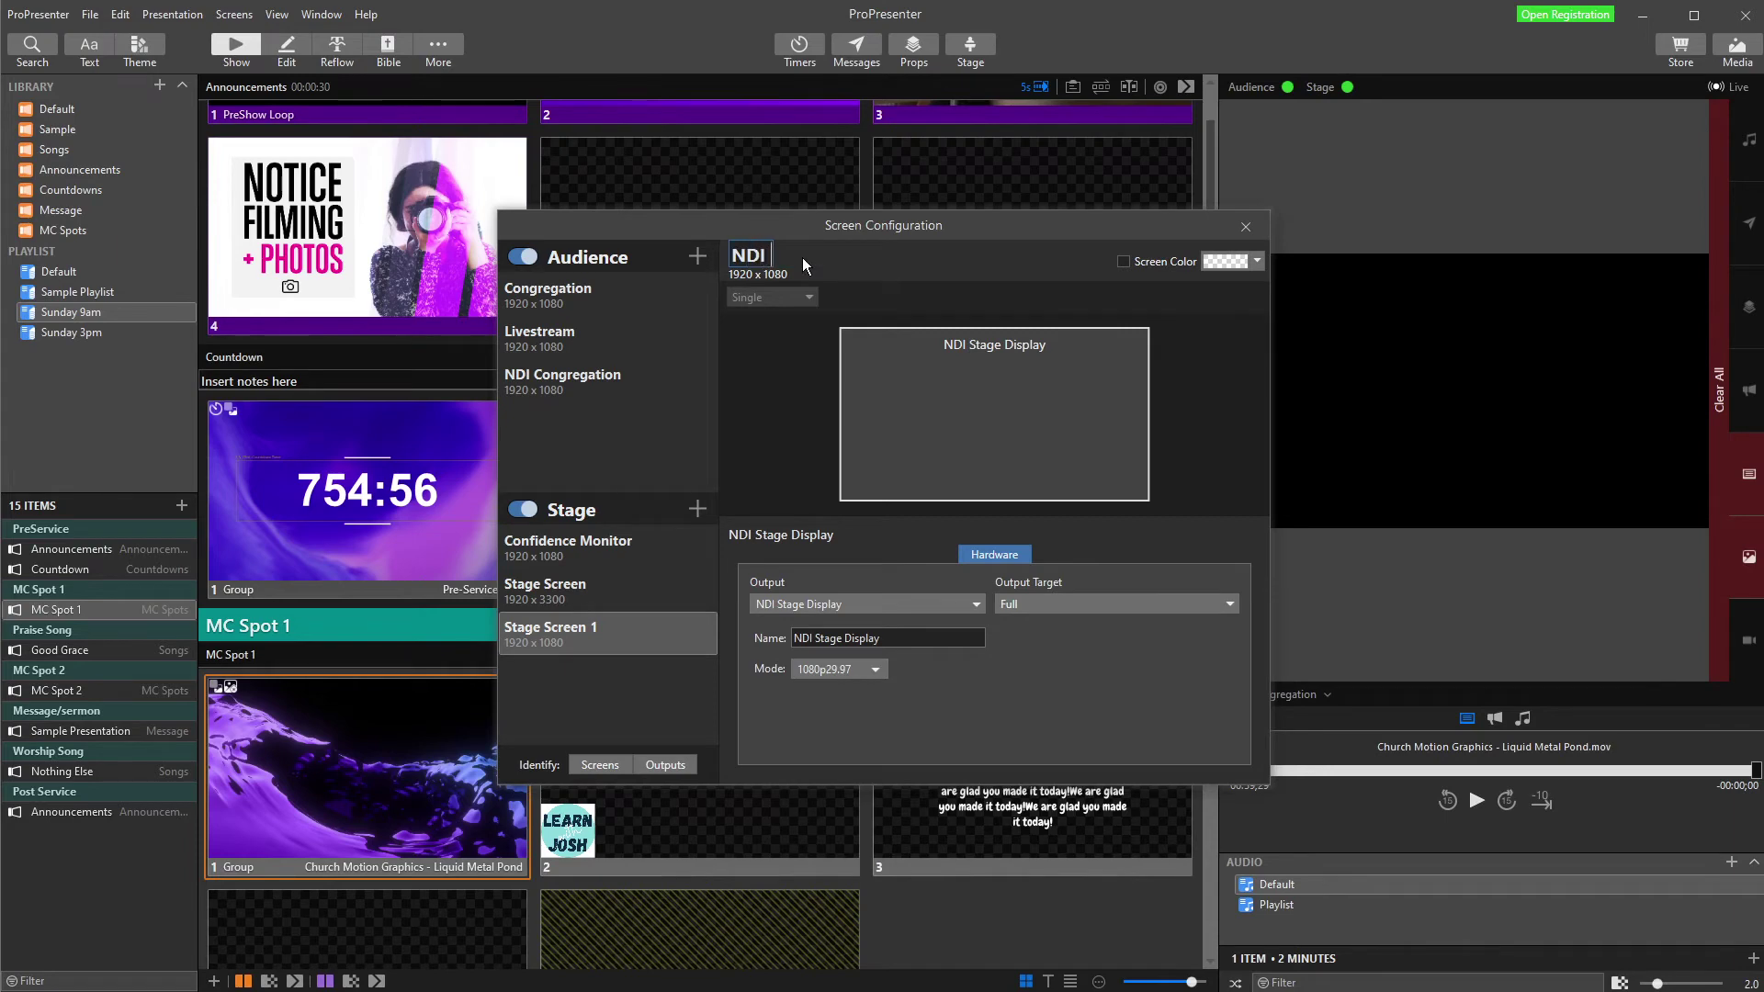
type(" stage displa")
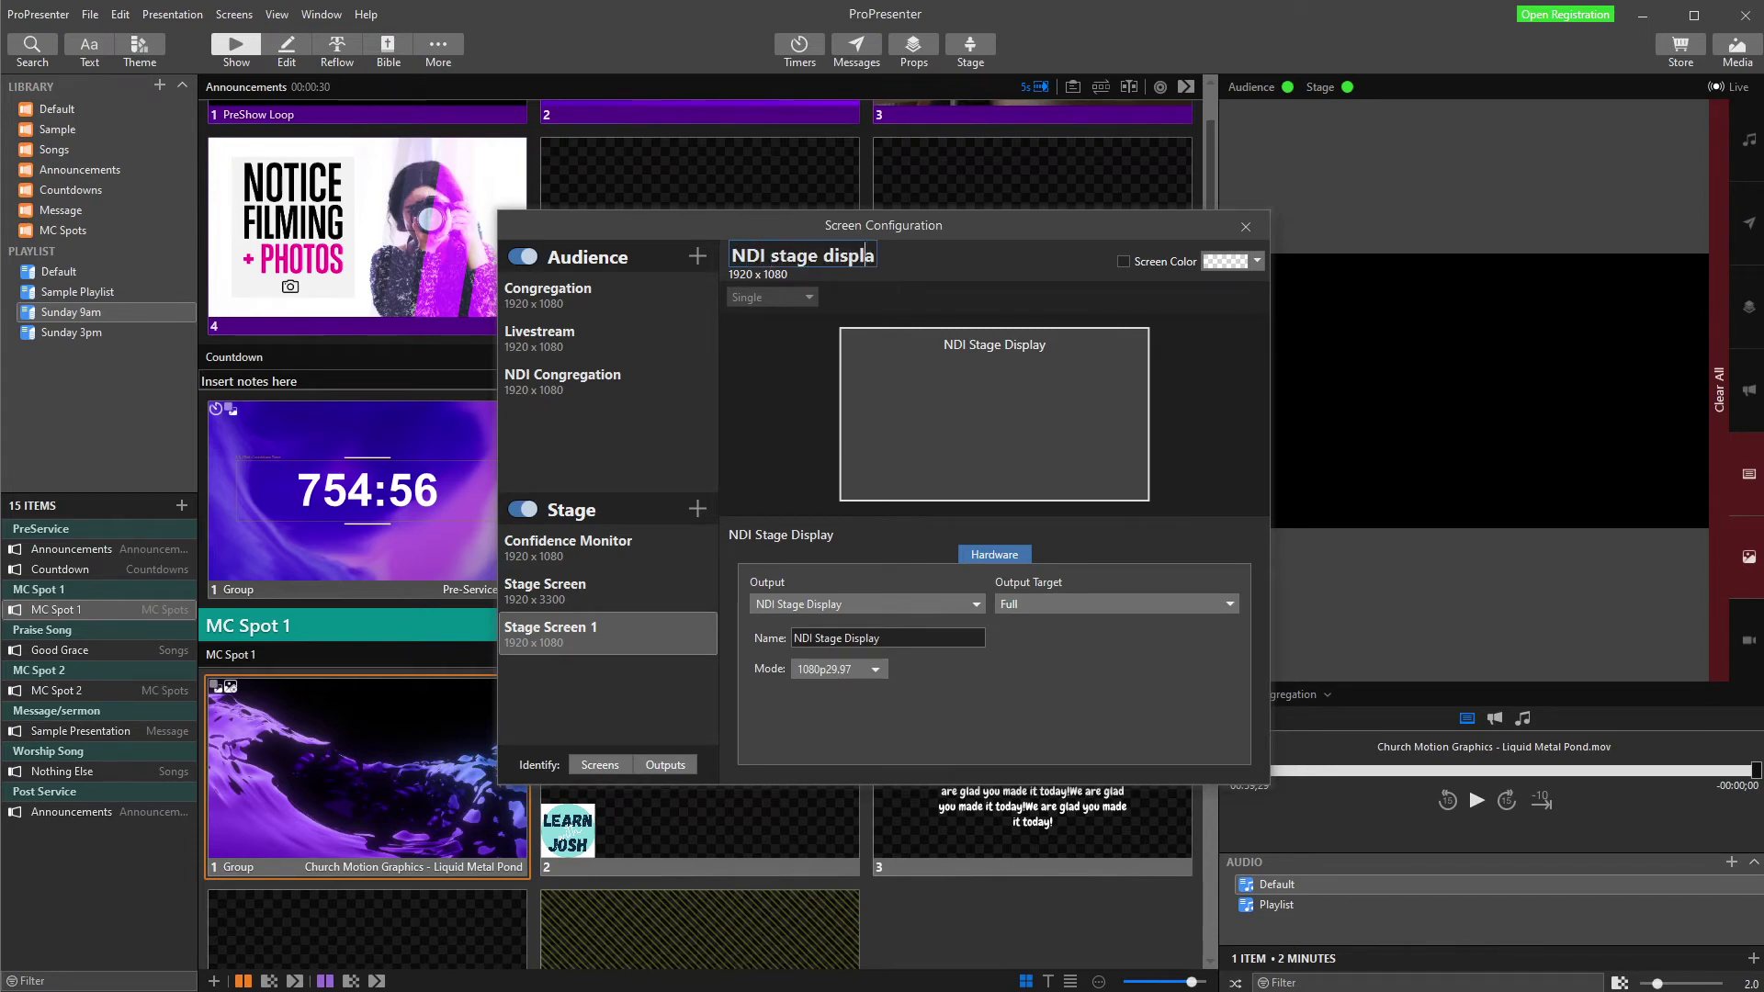
type("y")
left_click(565, 630)
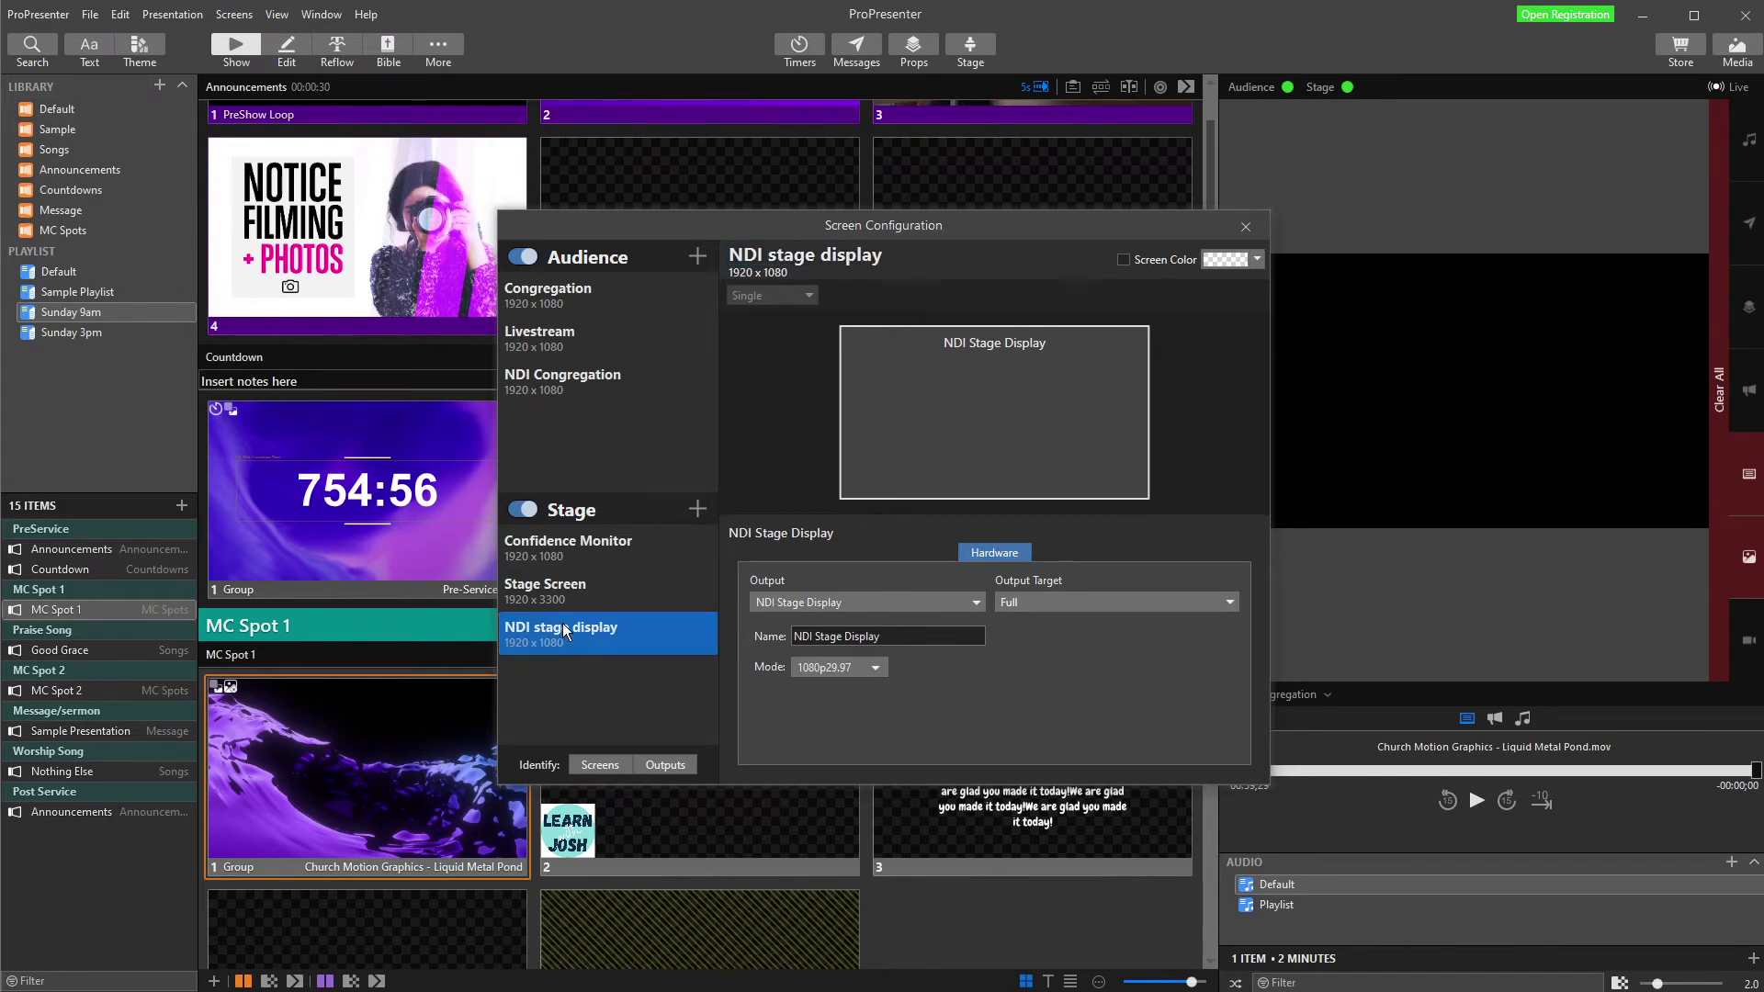
double_click(808, 258)
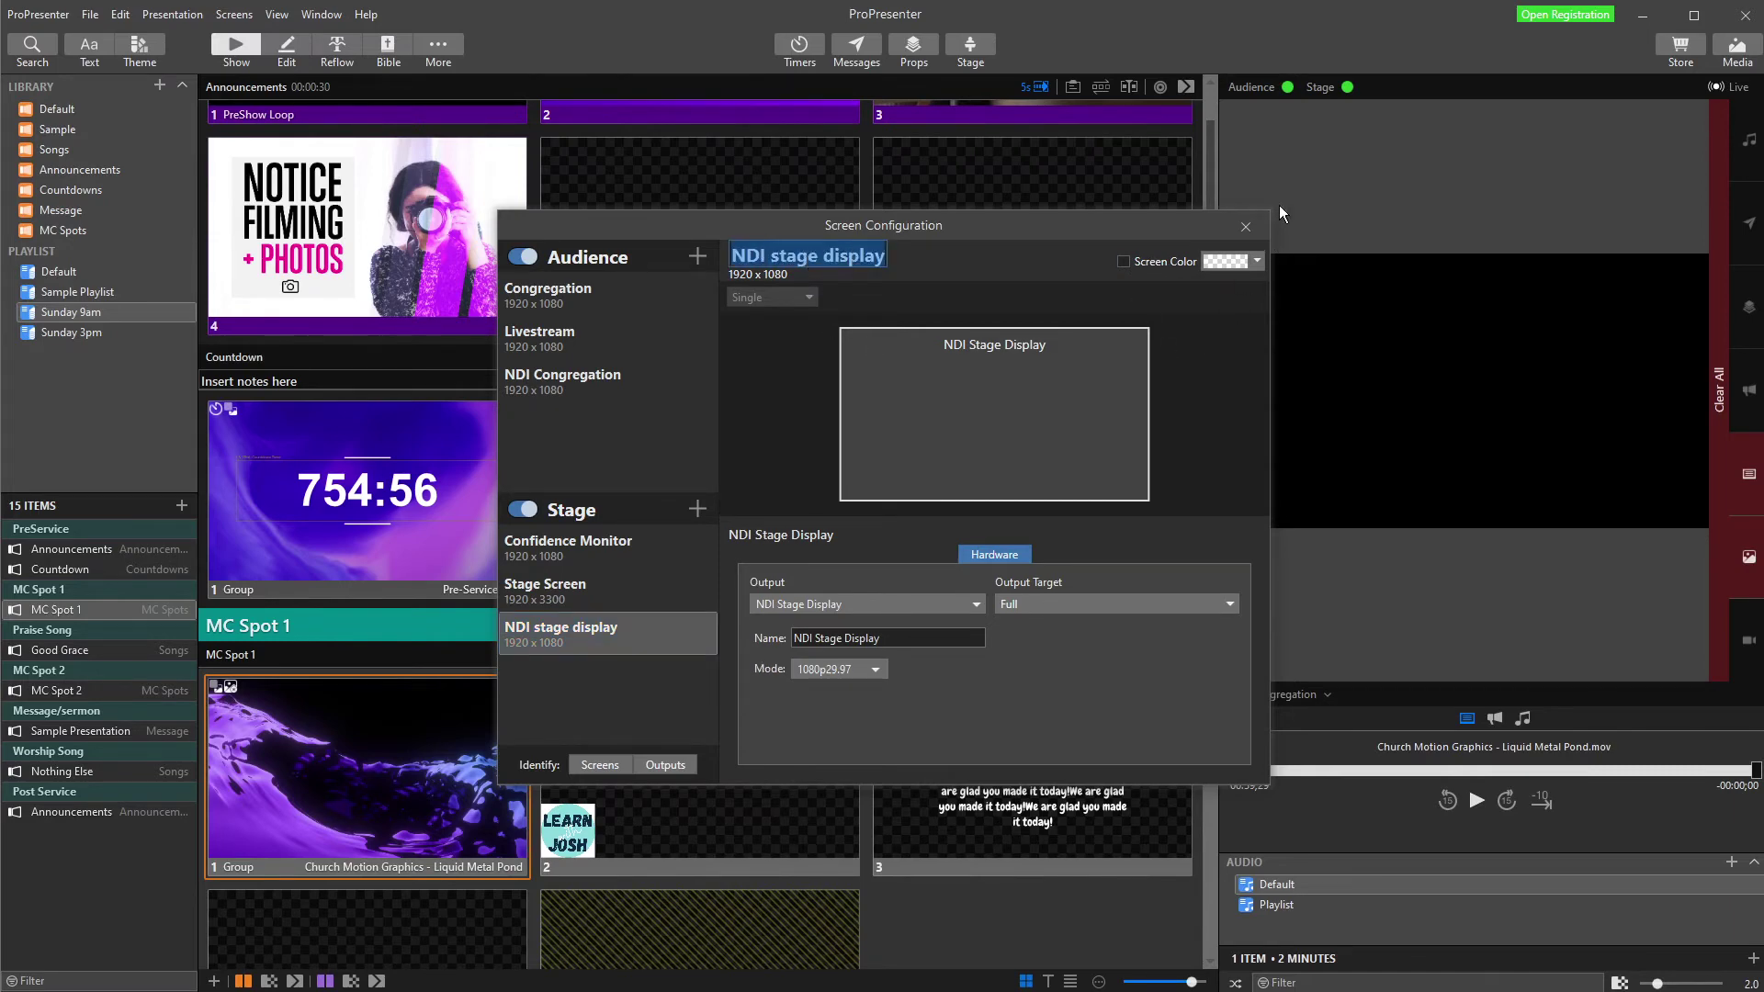
left_click(1247, 234)
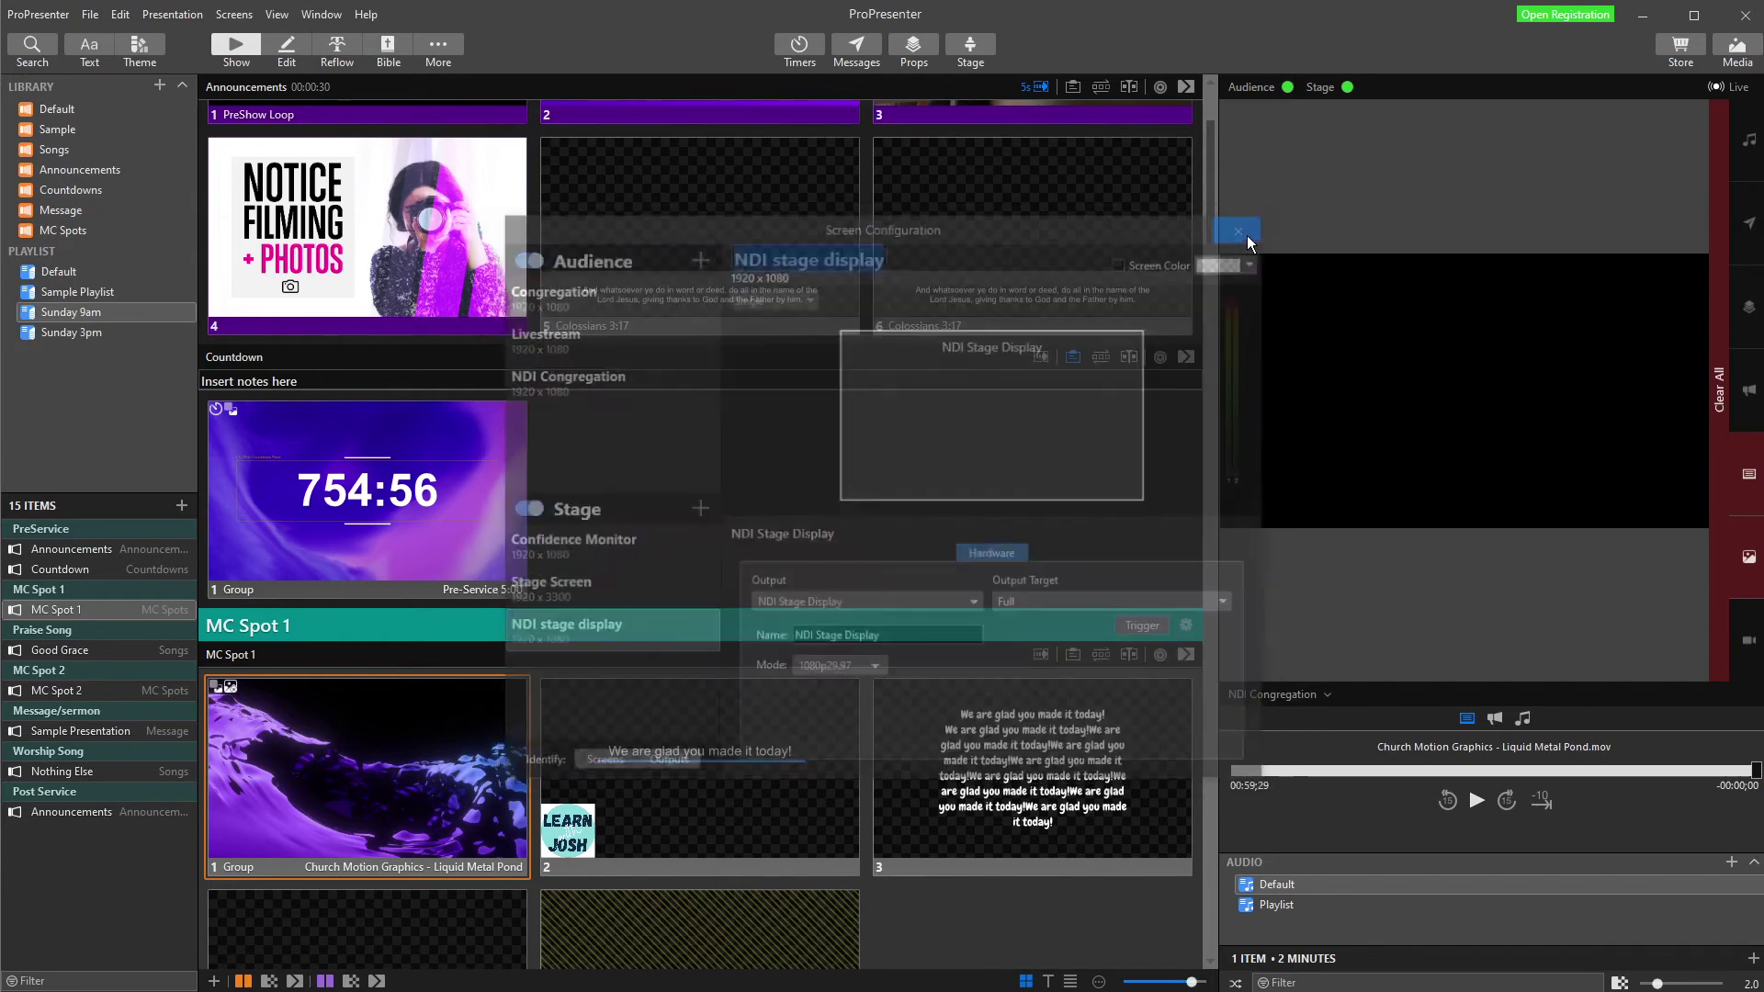
left_click(237, 14)
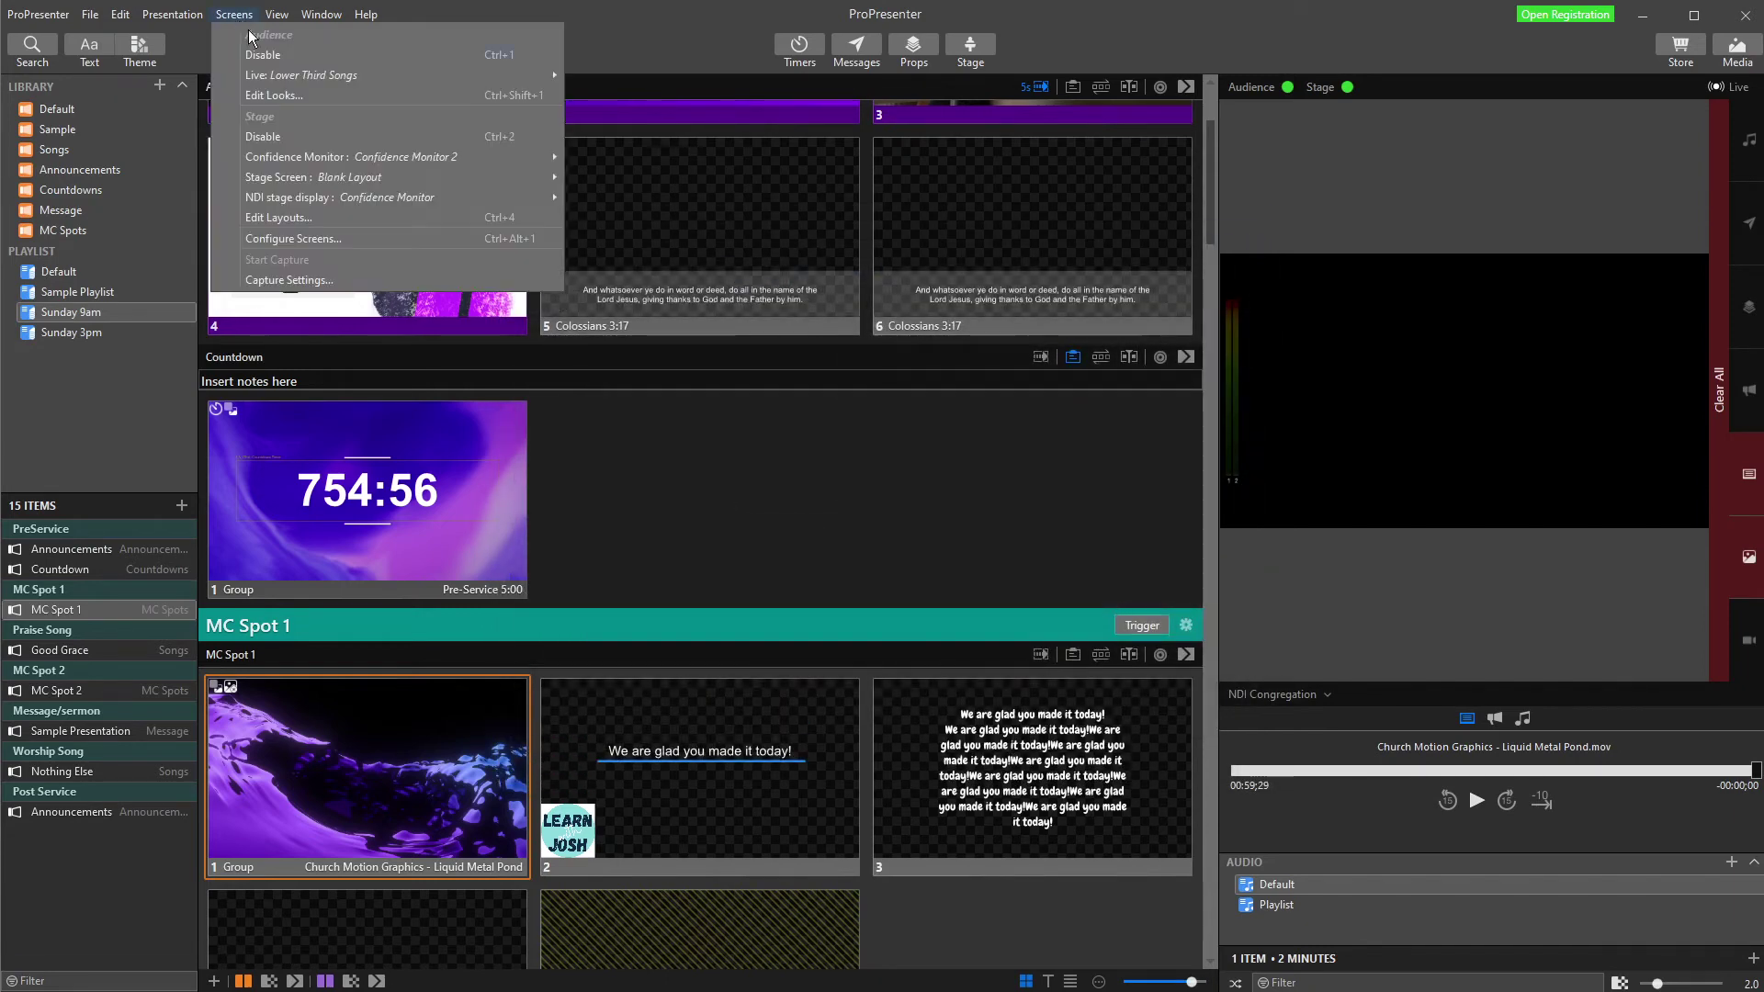
left_click(282, 99)
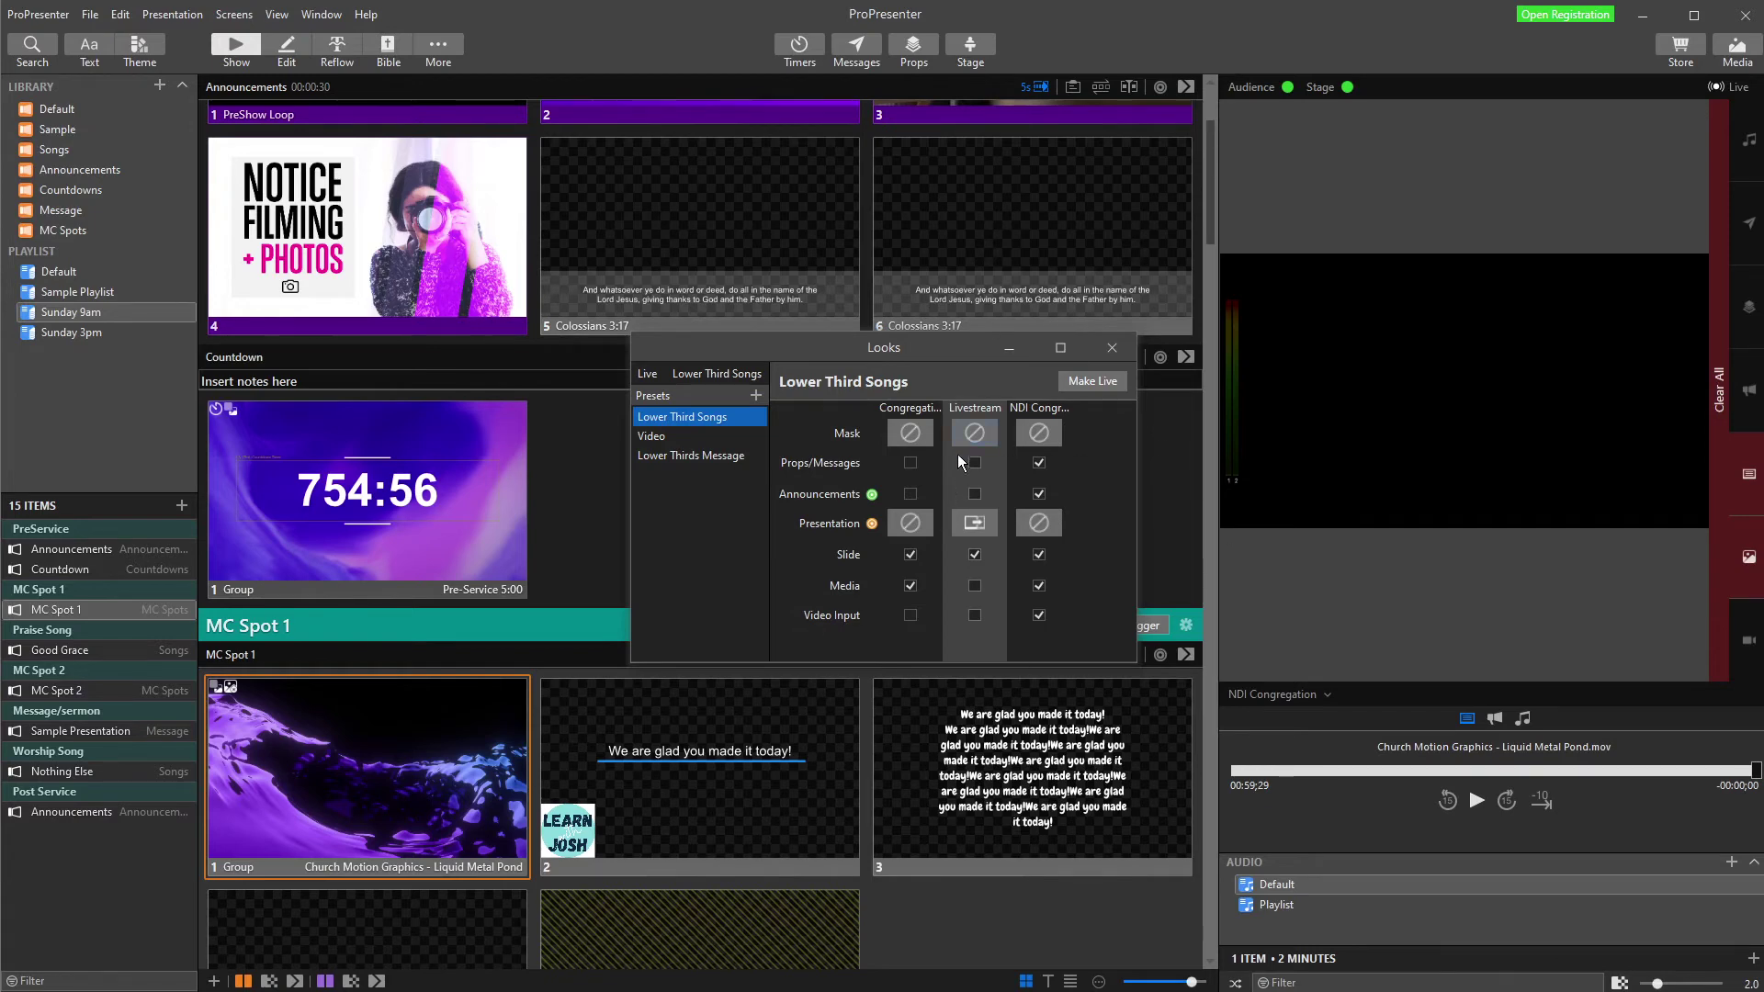
left_click(689, 439)
left_click(693, 456)
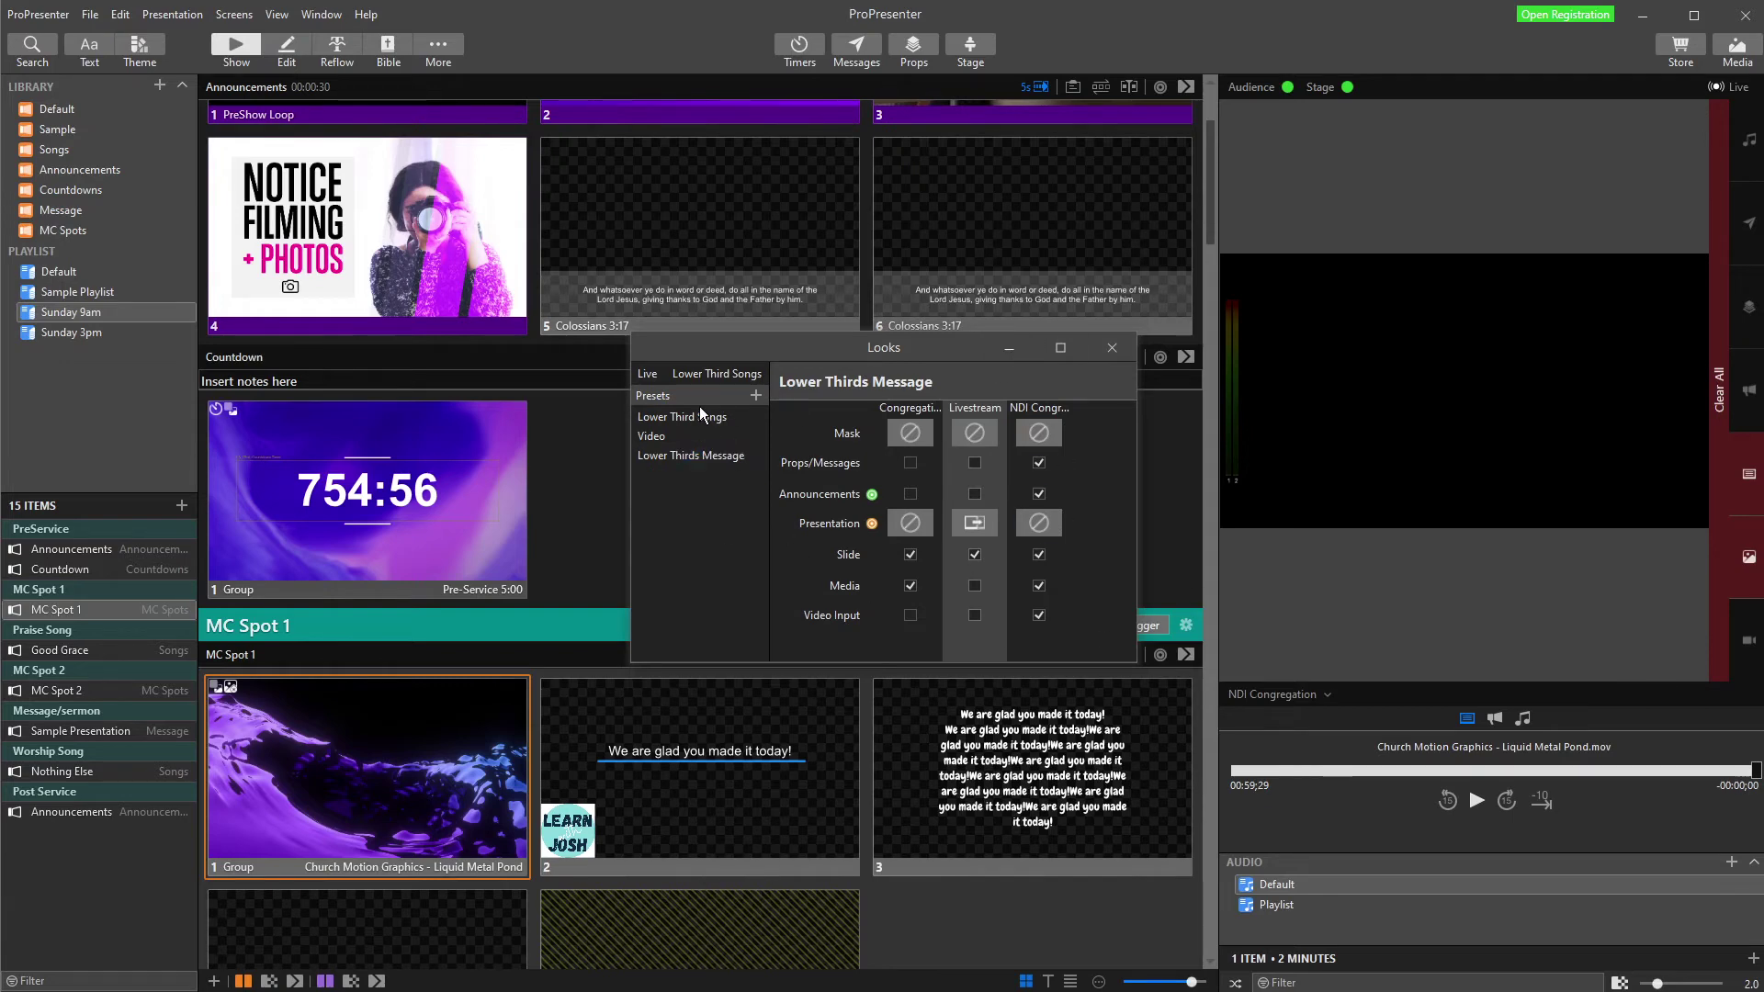
left_click(1113, 346)
left_click(242, 19)
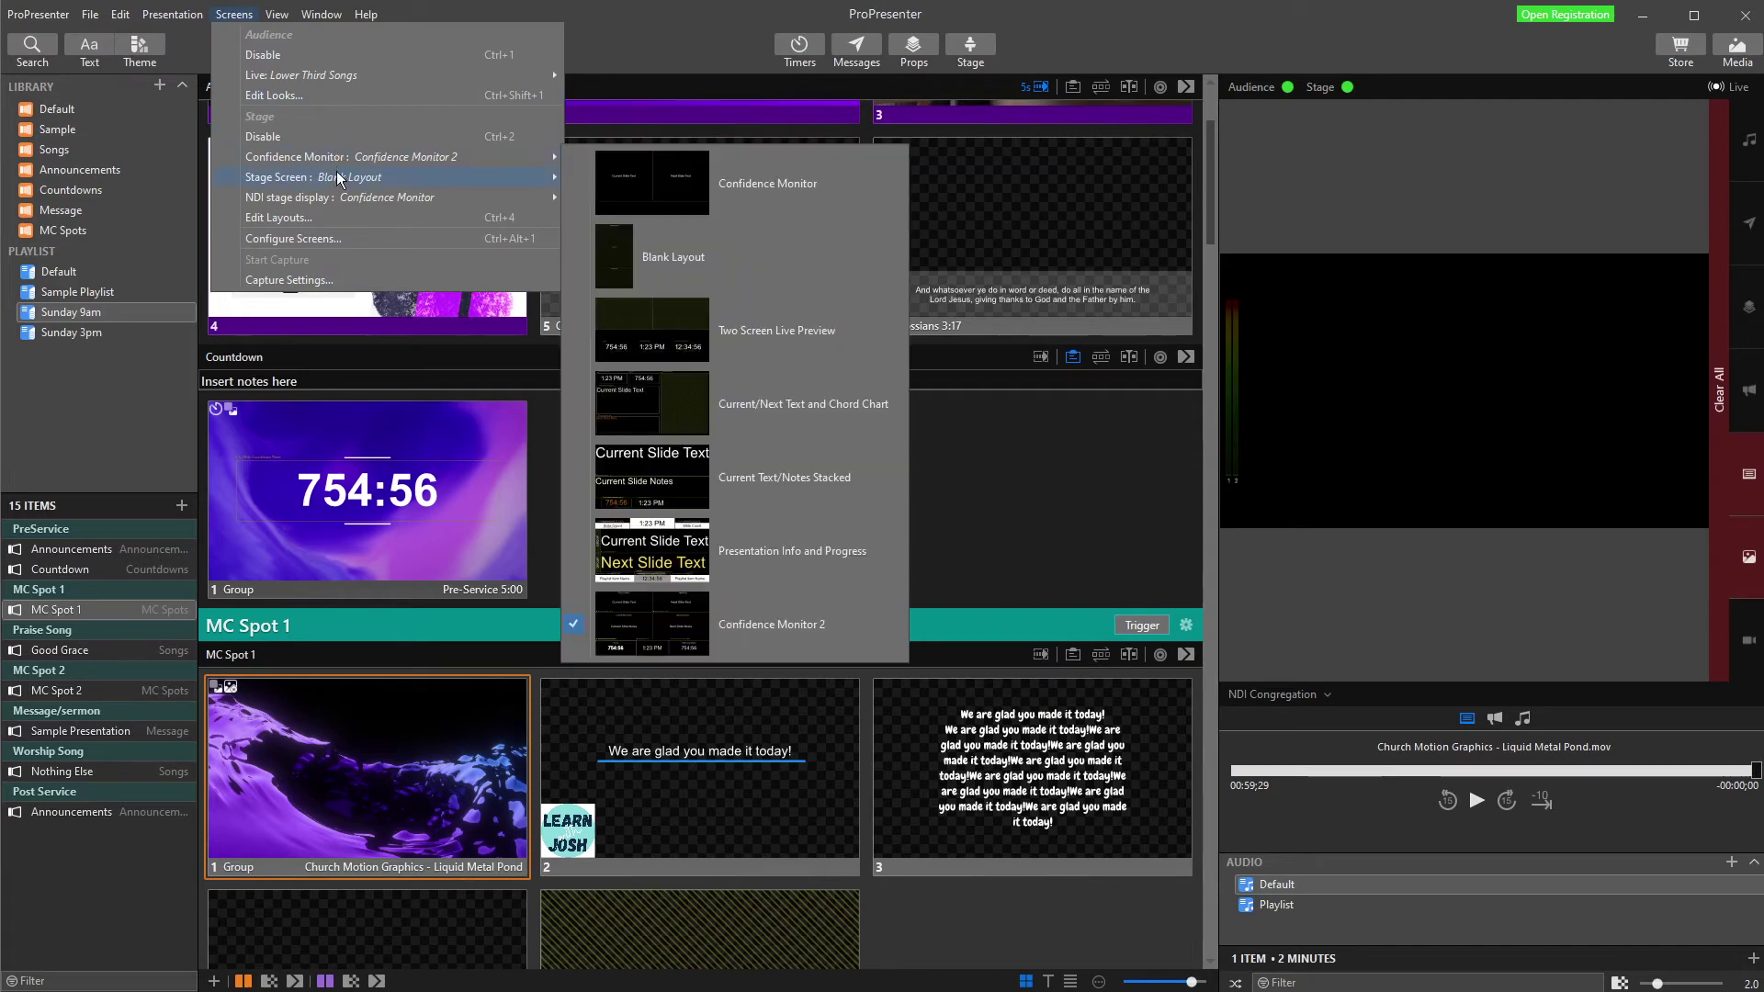
From the Screens menu, give the NDI stage display the Current Text/Notes Stacked layout
mouse_move(286, 208)
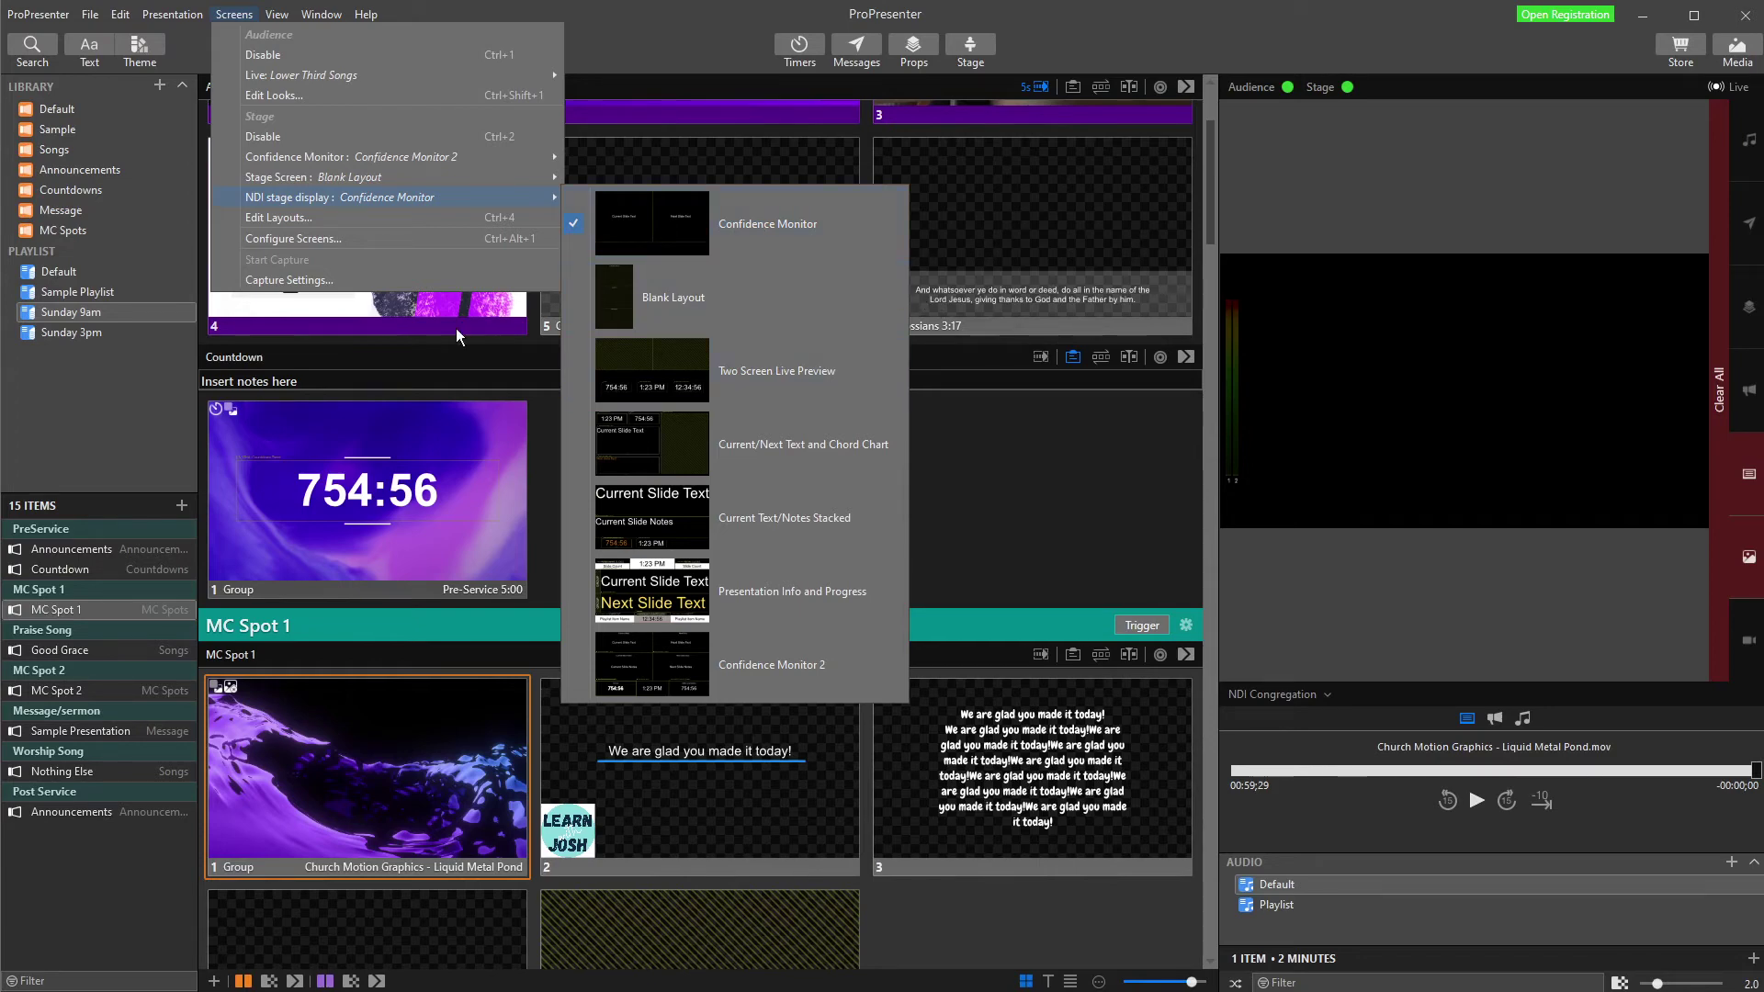
left_click(822, 520)
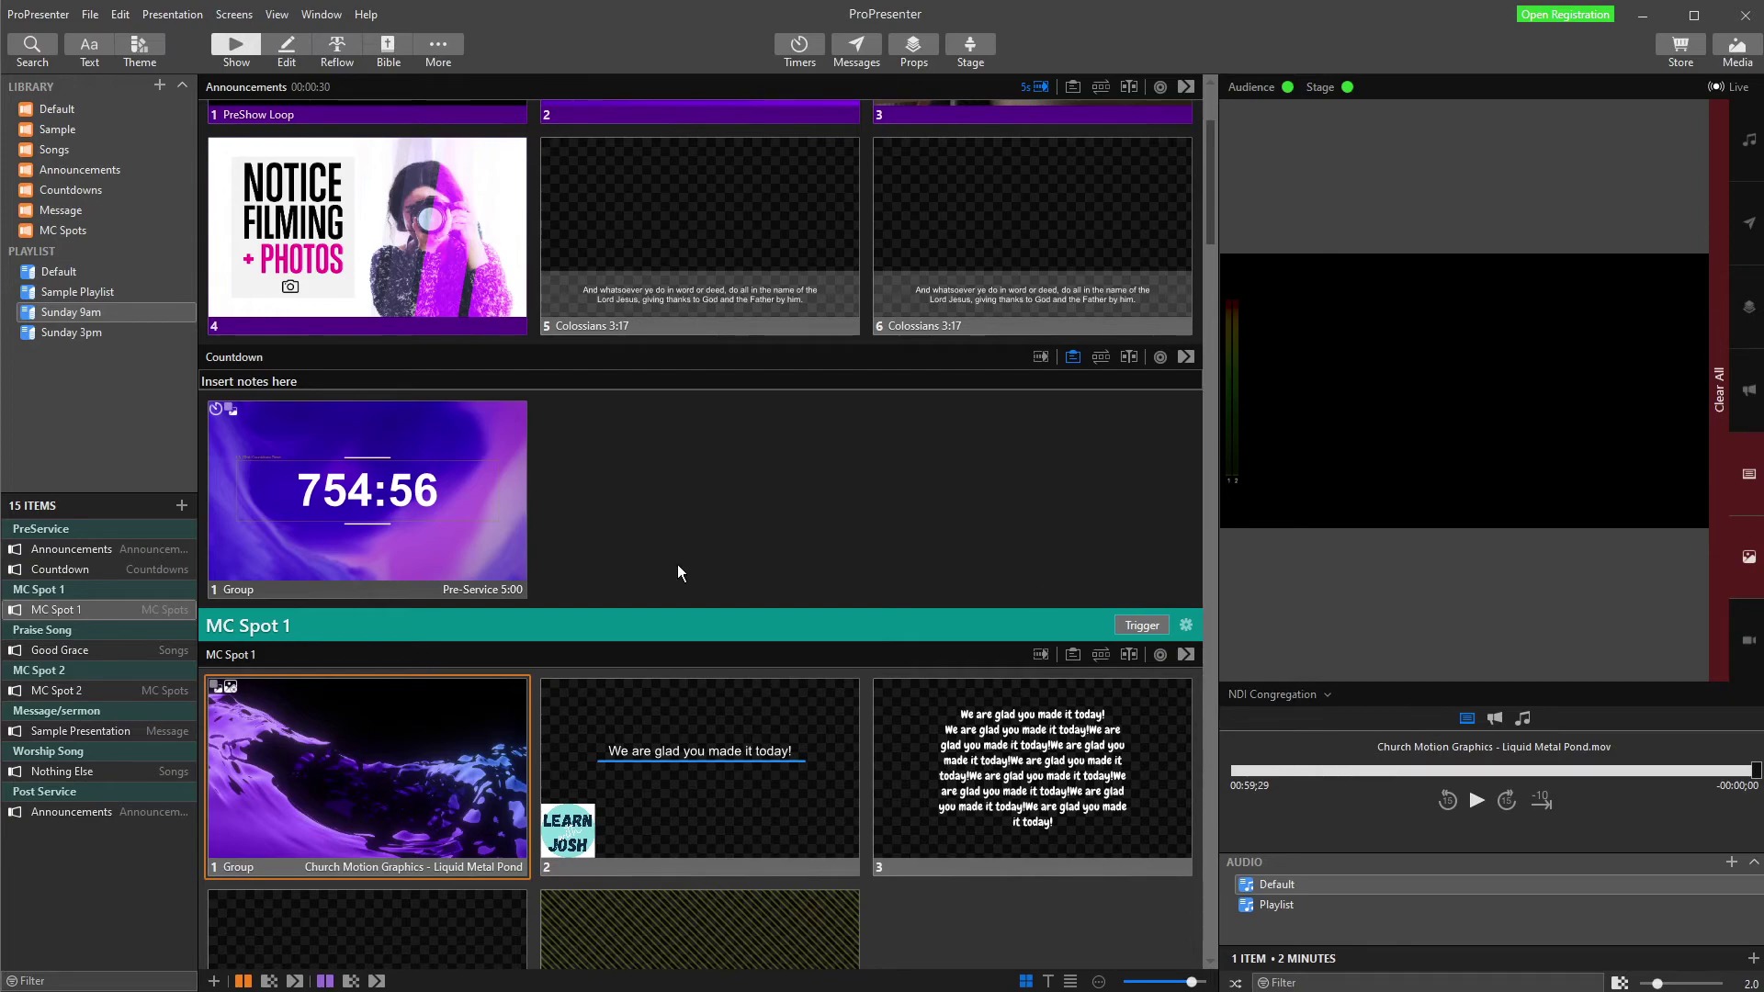
Put the first and second Good Grace lyric slides live
scroll(678, 572, "down", 1)
scroll(675, 588, "down", 5)
scroll(484, 759, "up", 2)
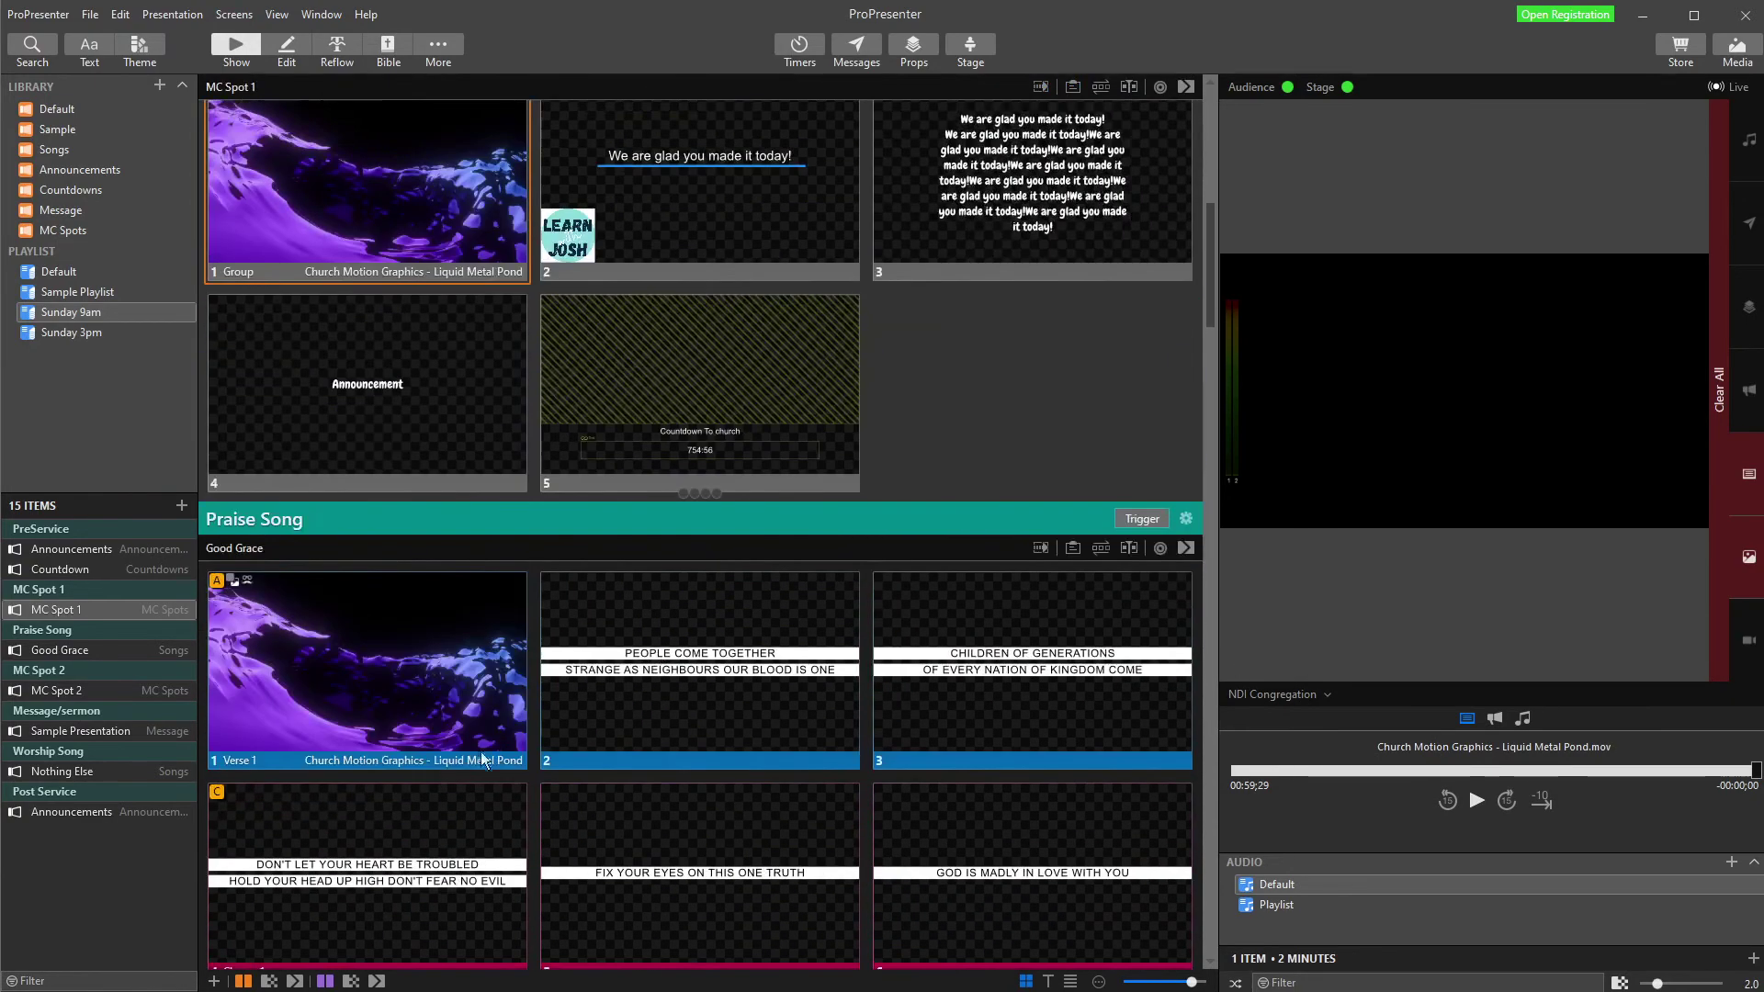
left_click(483, 758)
left_click(591, 703)
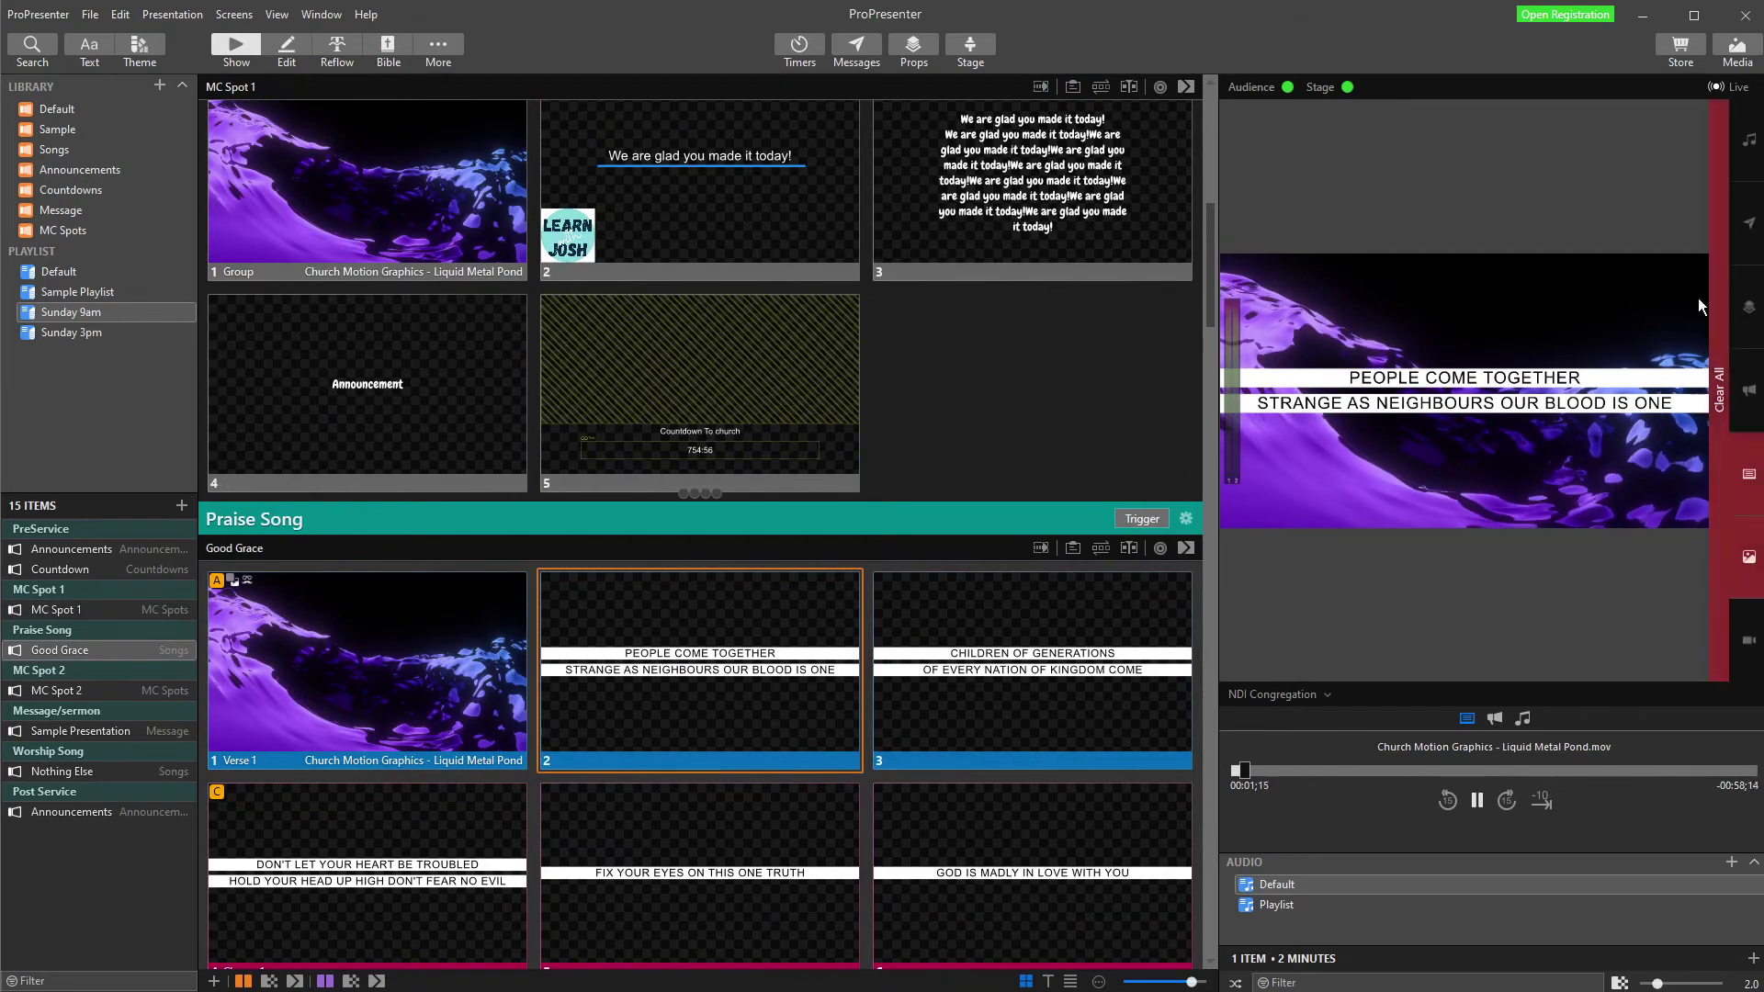
Preview the NDI stage display while stepping the lyrics forward to 'Take courage hold on be strong' and back
left_click(1295, 689)
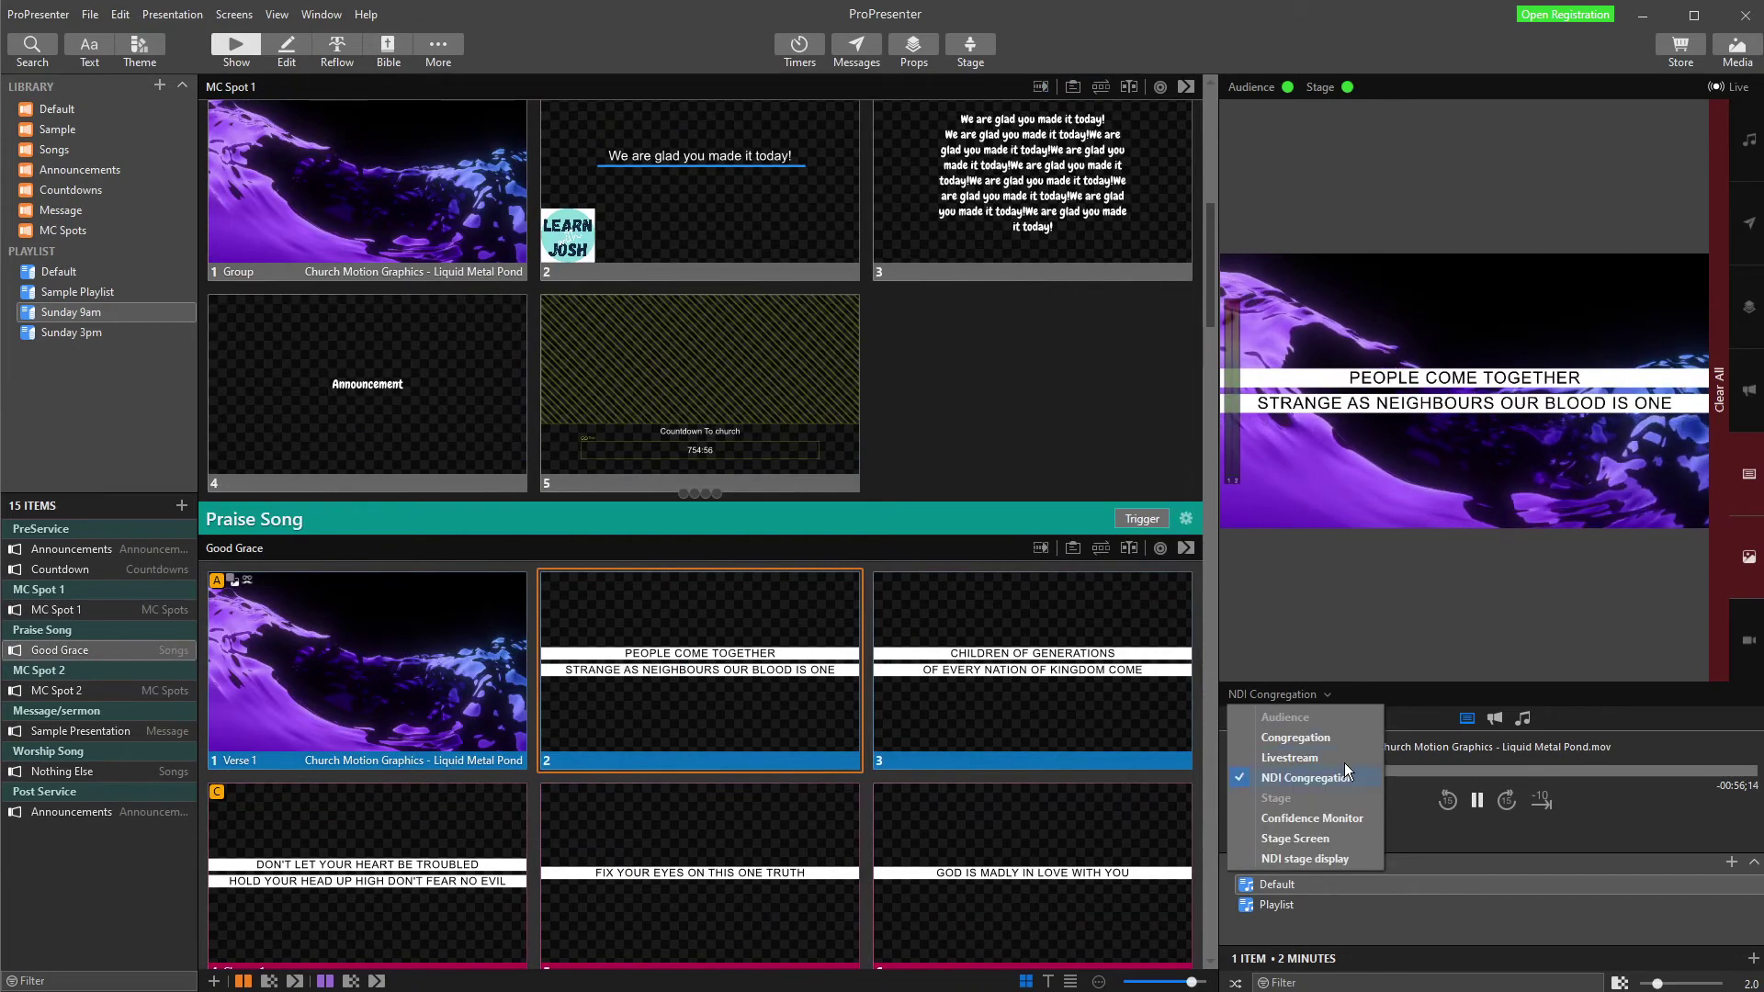
left_click(1309, 858)
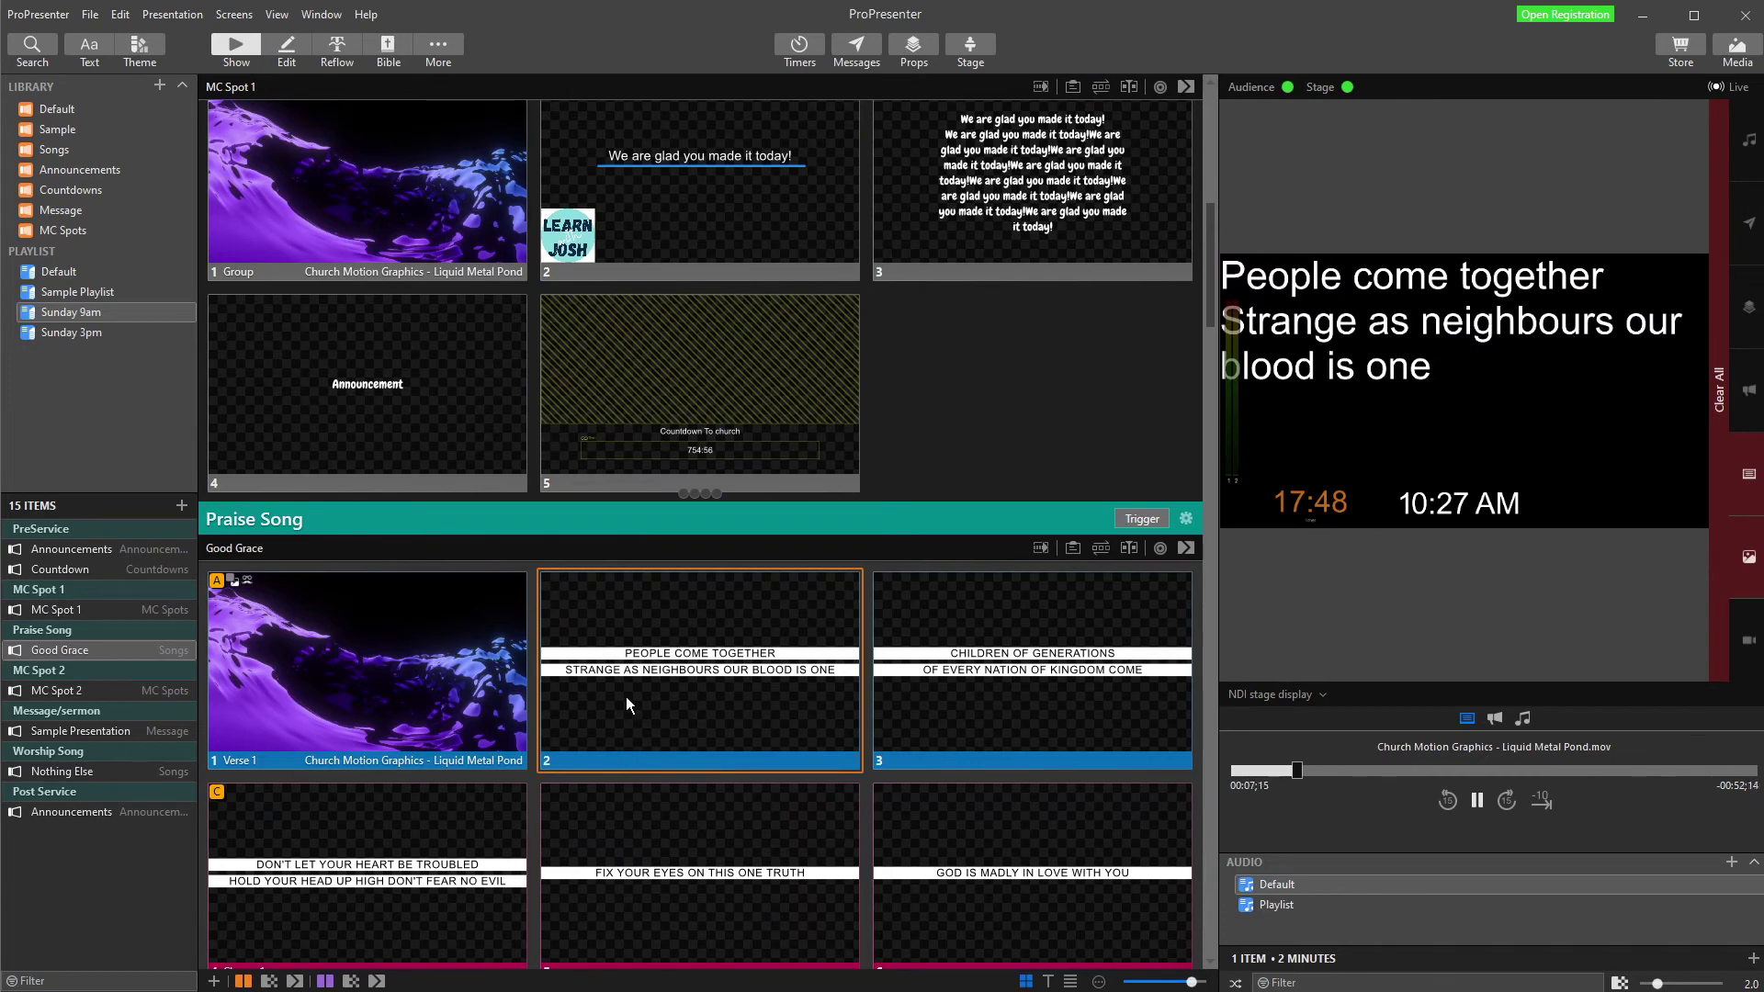
key("Right")
key("Right")
key("Right")
key("Right")
key("Right")
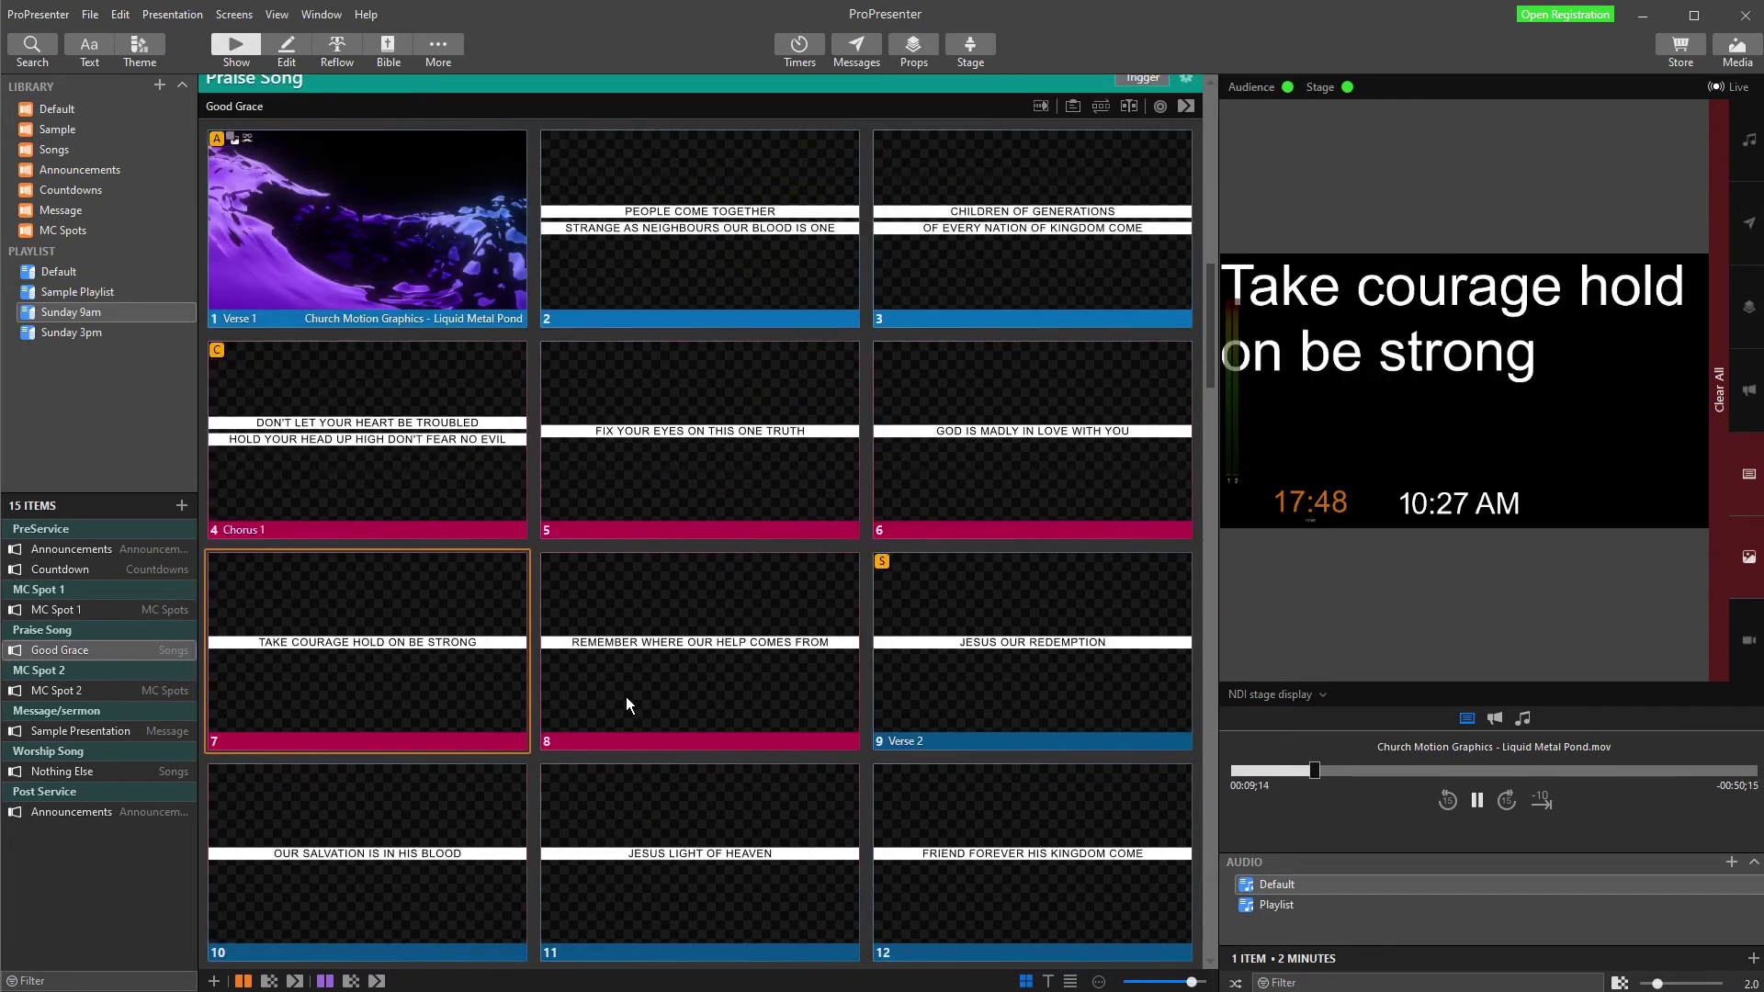
key("Right")
key("Right")
key("Right")
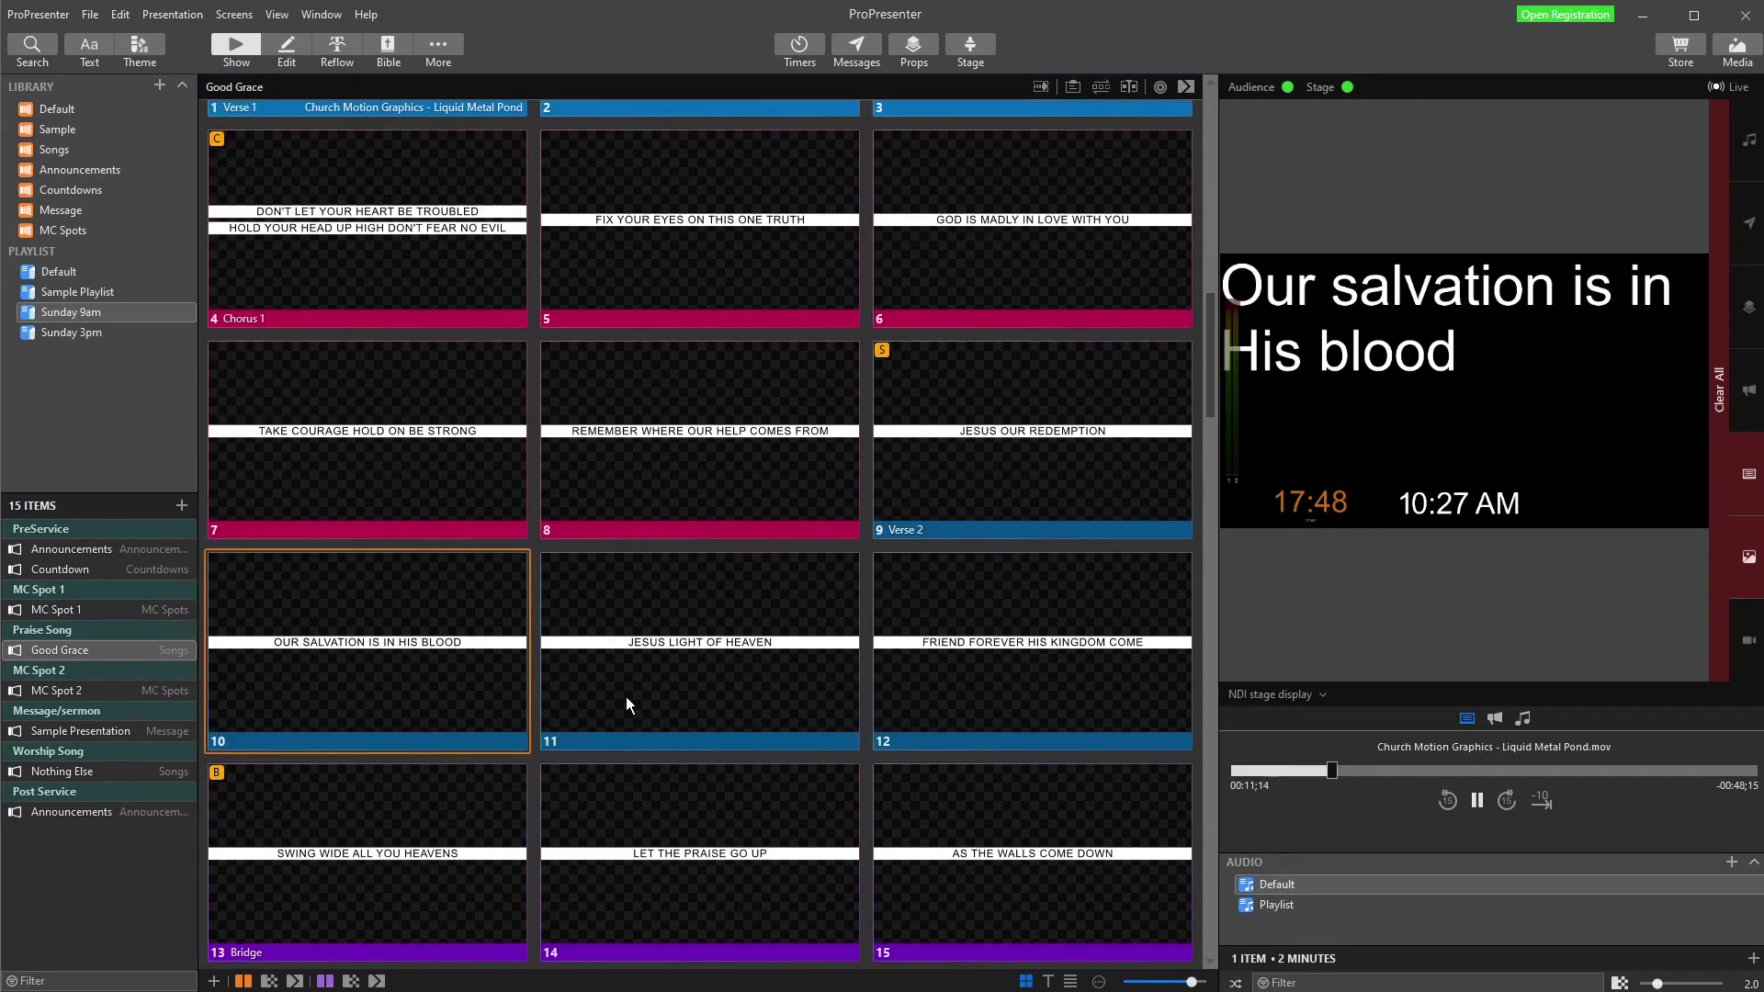
key("Left")
key("Left")
key("Left")
Place NDI Studio Monitor to the right of ProPresenter, showing its idle NDI splash screen
scroll(1006, 607, "up", 4)
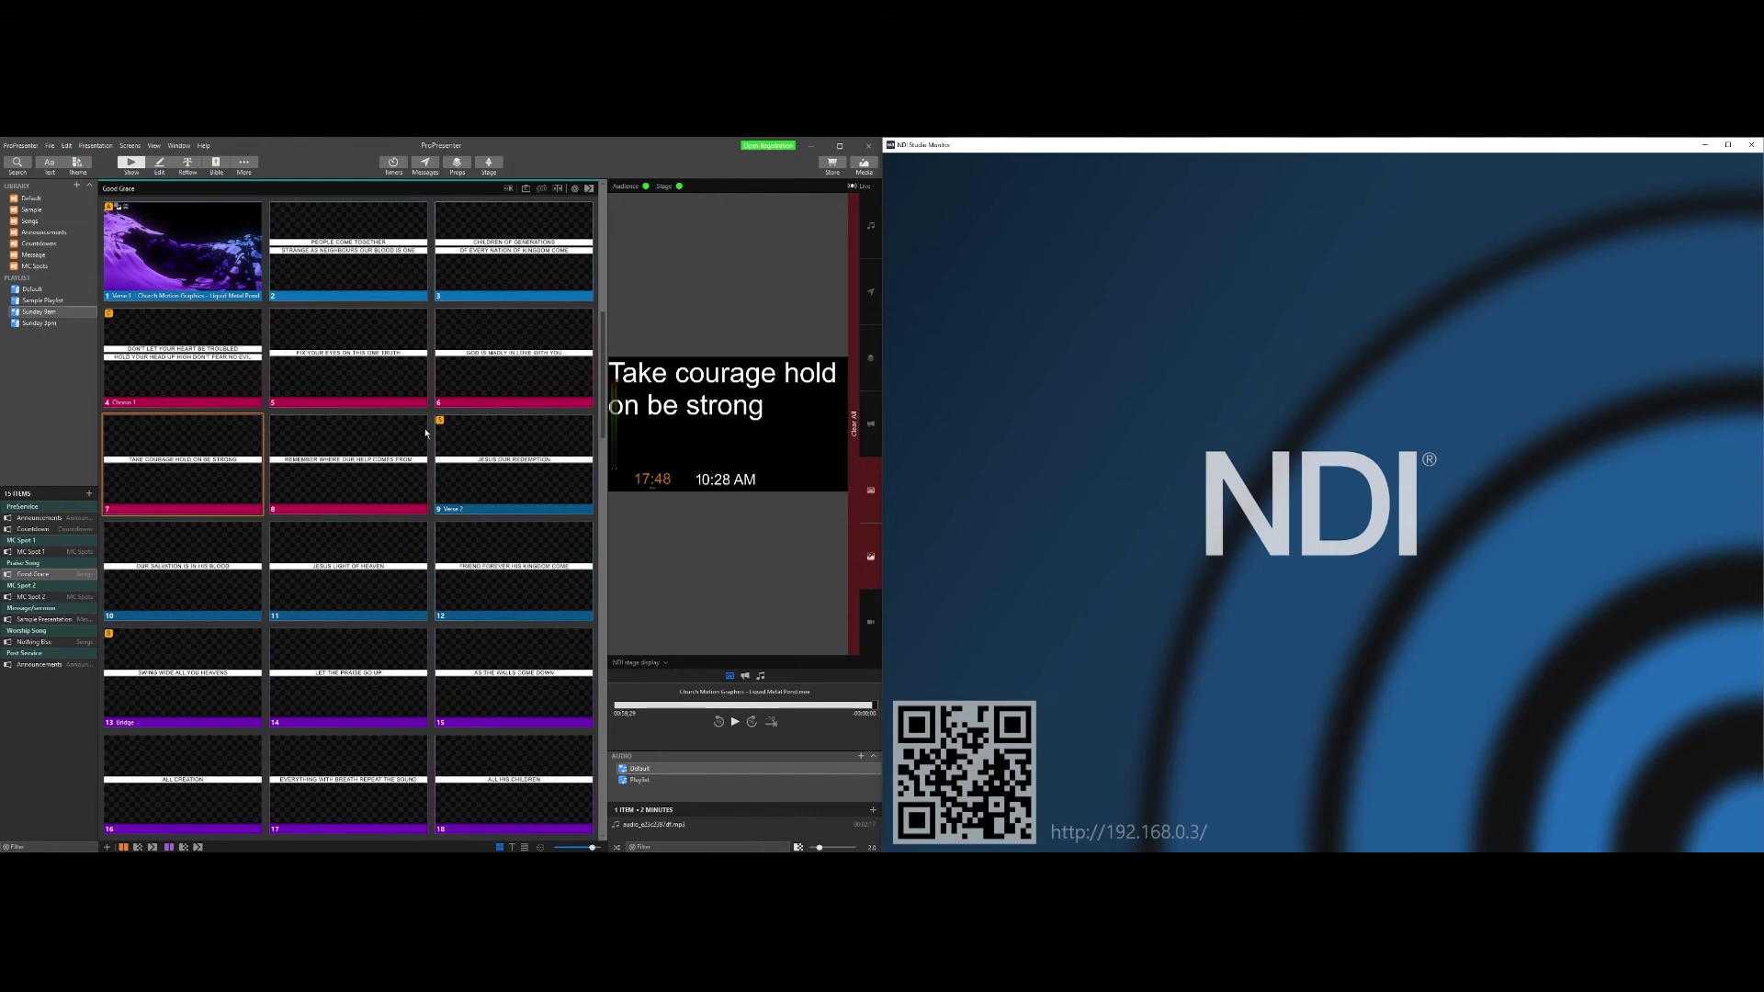
mouse_move(1083, 378)
Return 'Take courage hold on be strong' to live in ProPresenter
left_click(228, 480)
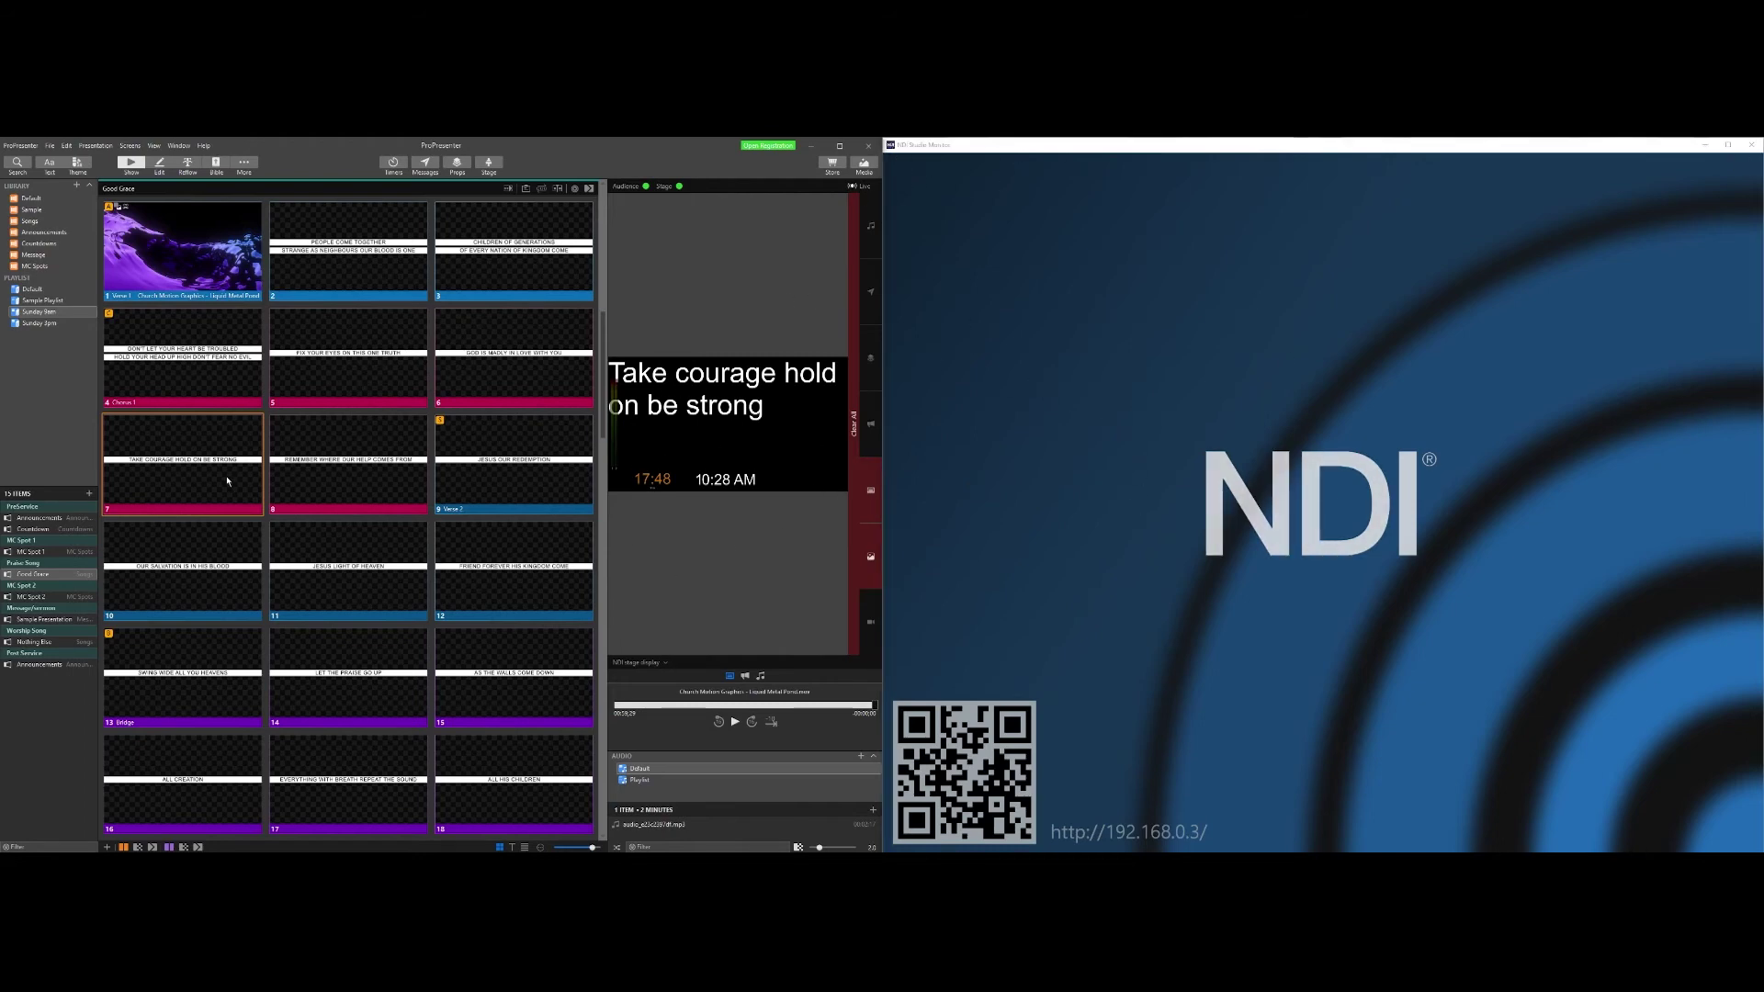
left_click(358, 470)
left_click(201, 475)
Receive JOSH-DESKTOP's NDI Stage Display source in Studio Monitor
left_click(897, 168)
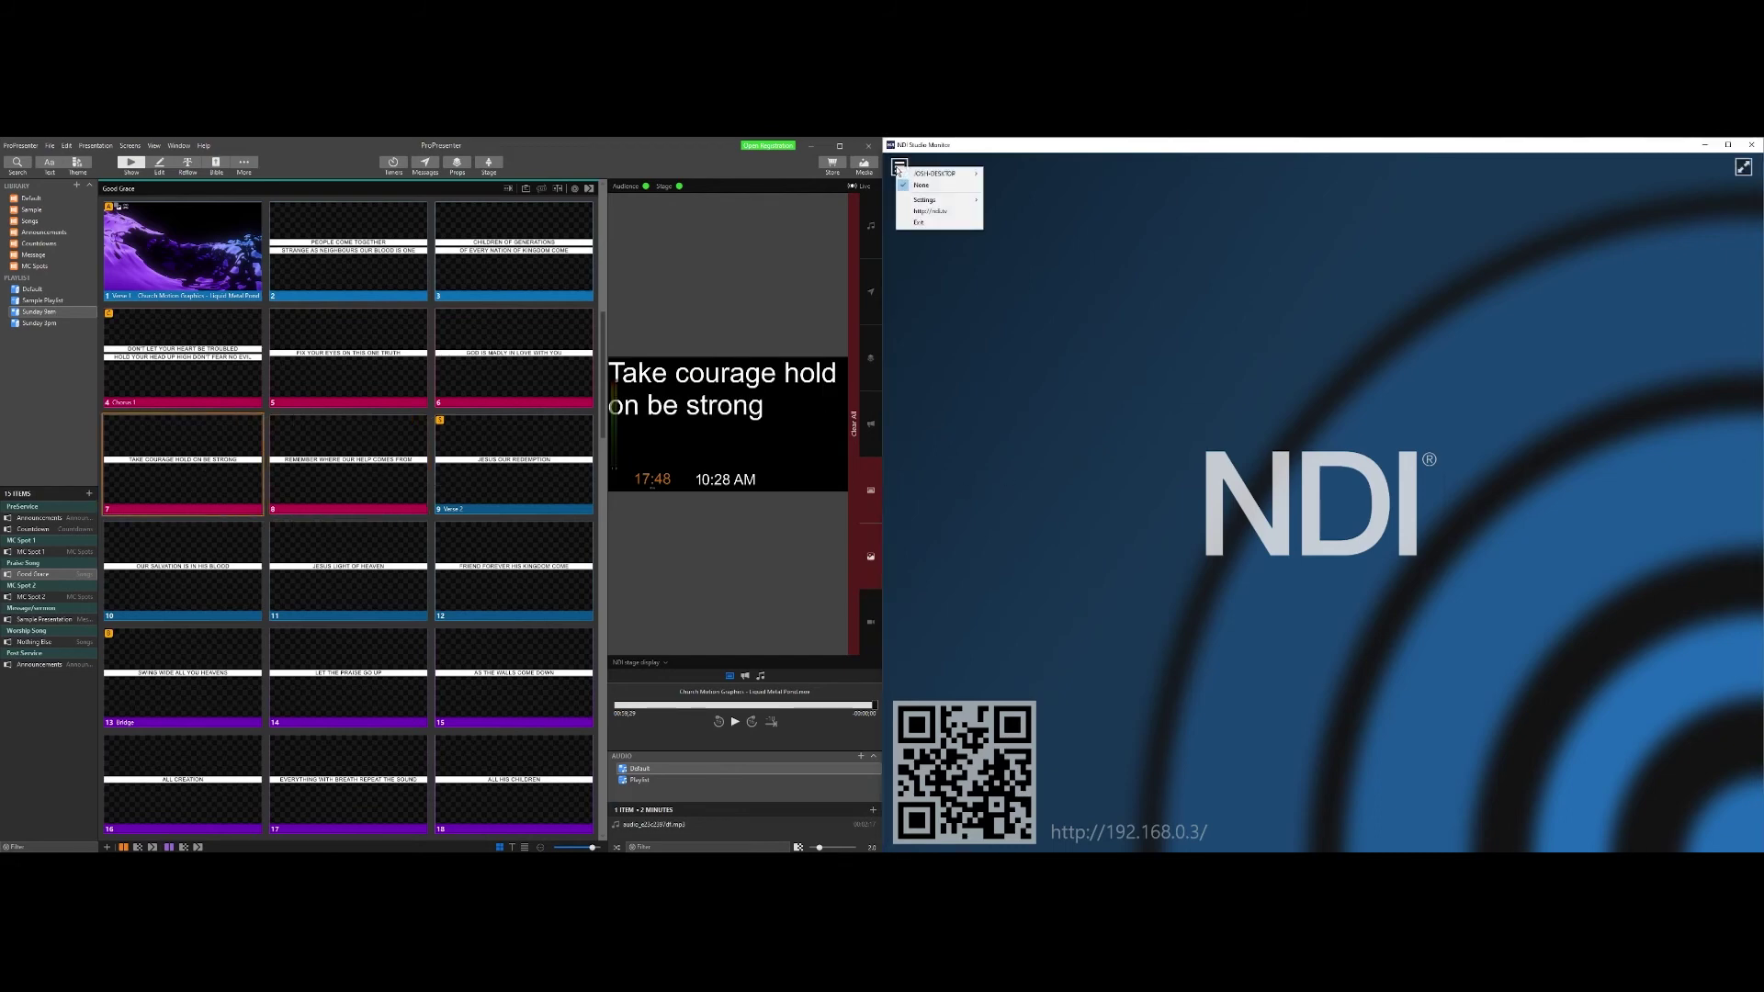
mouse_move(922, 174)
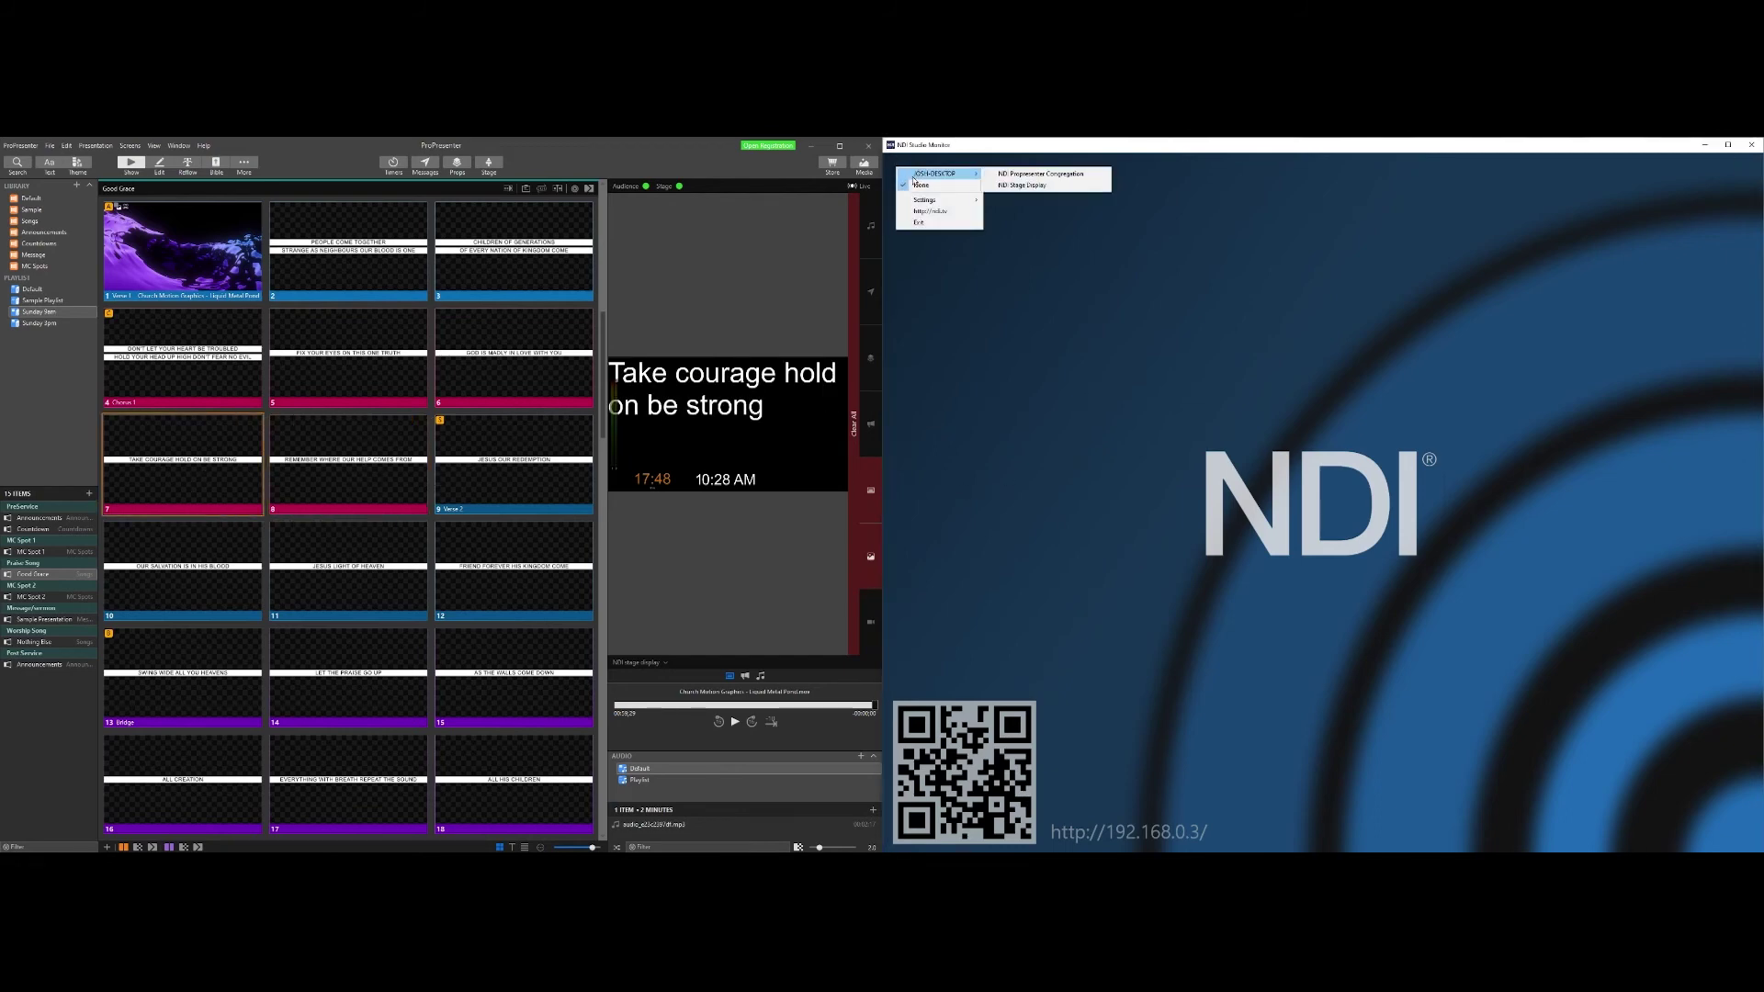
left_click(1025, 186)
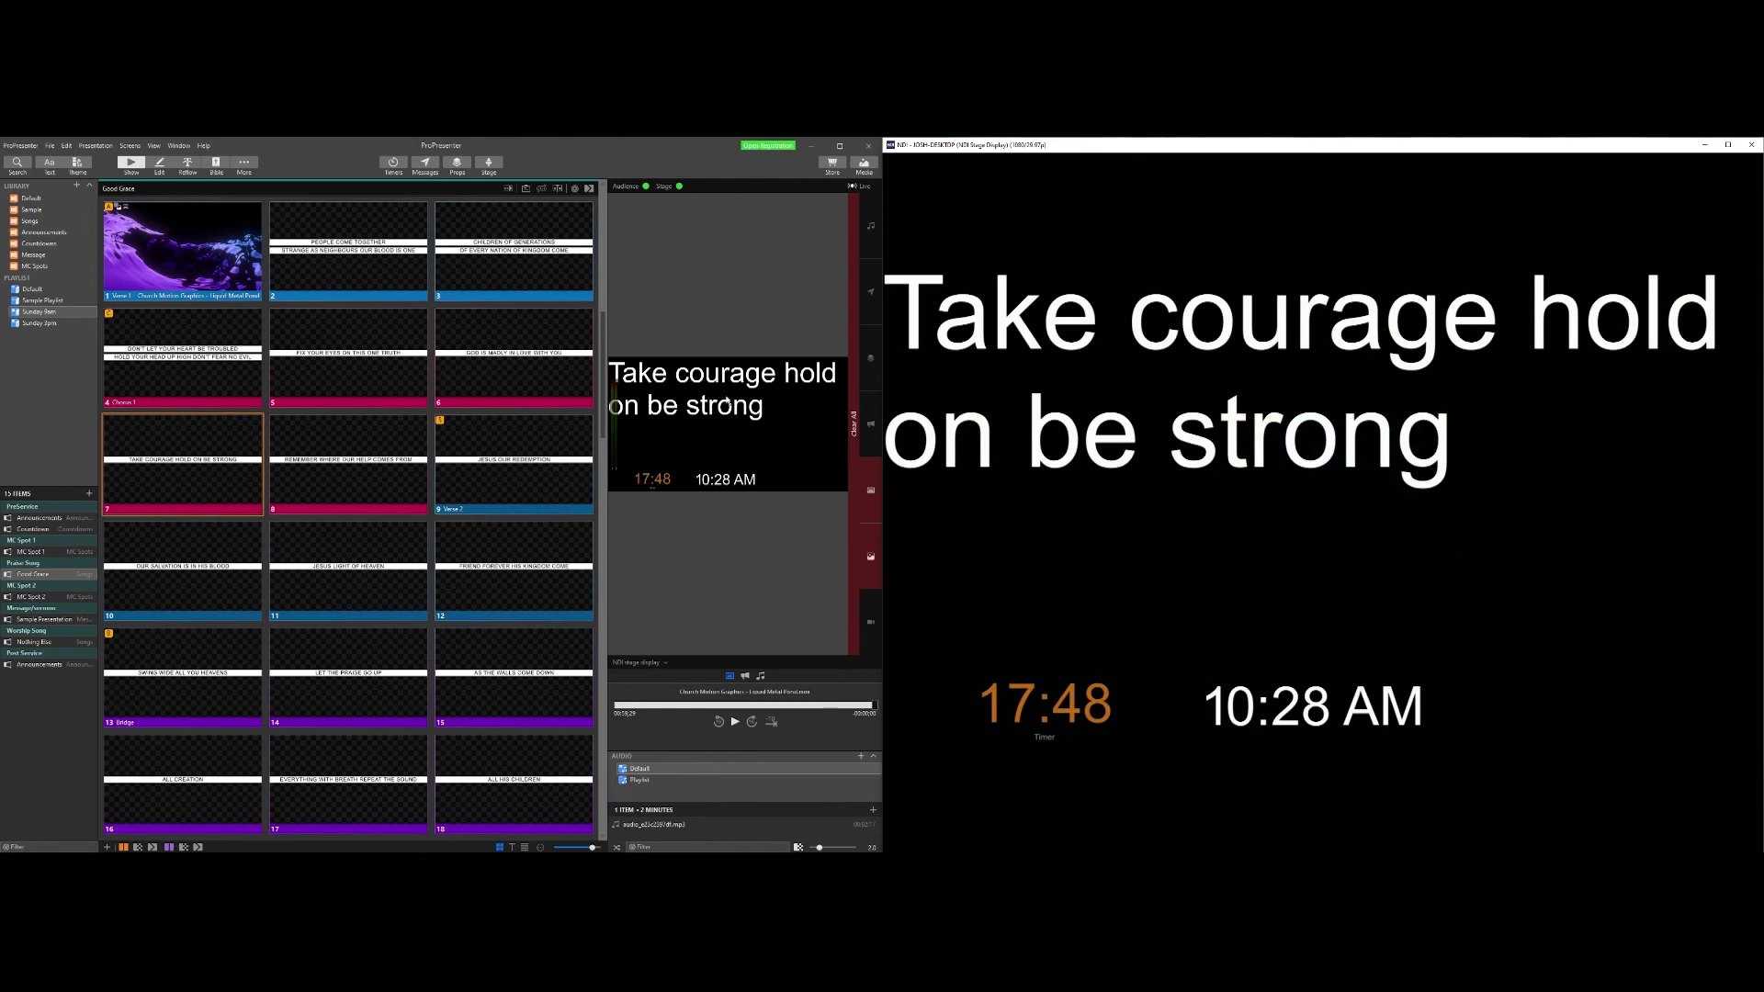
Send lyric slides live in turn, from 'Remember where our help comes from' to 'as the walls come down'
left_click(336, 474)
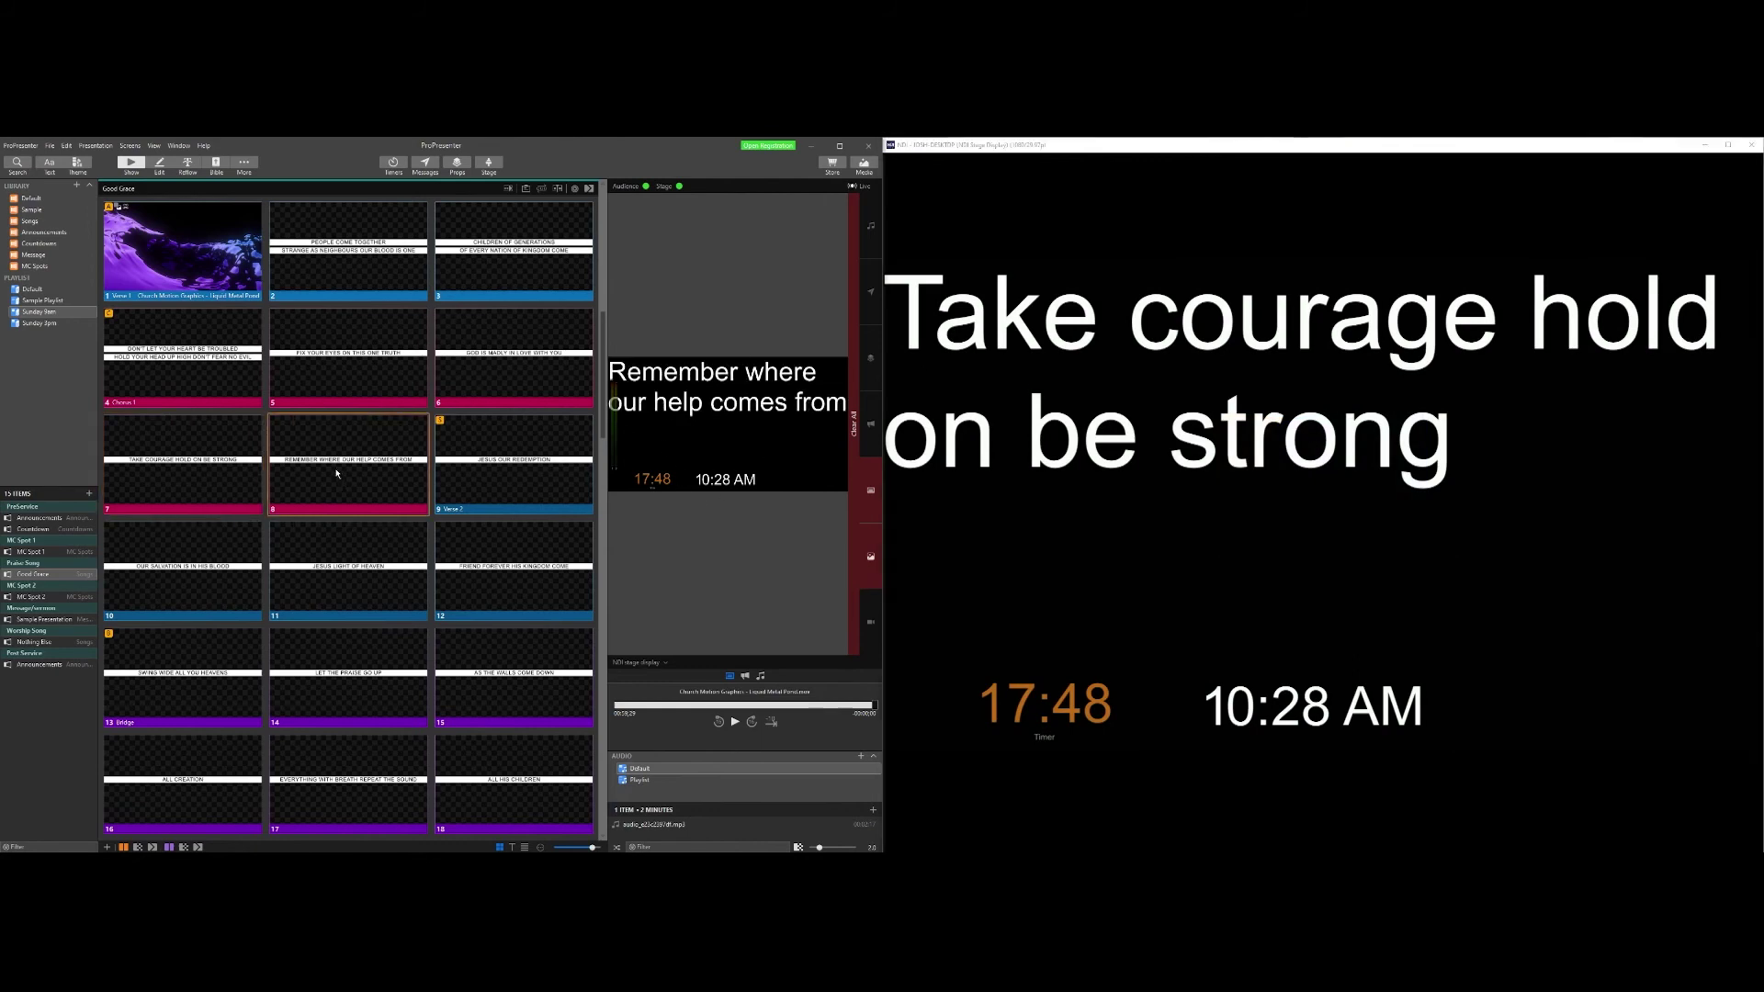
left_click(480, 473)
left_click(132, 578)
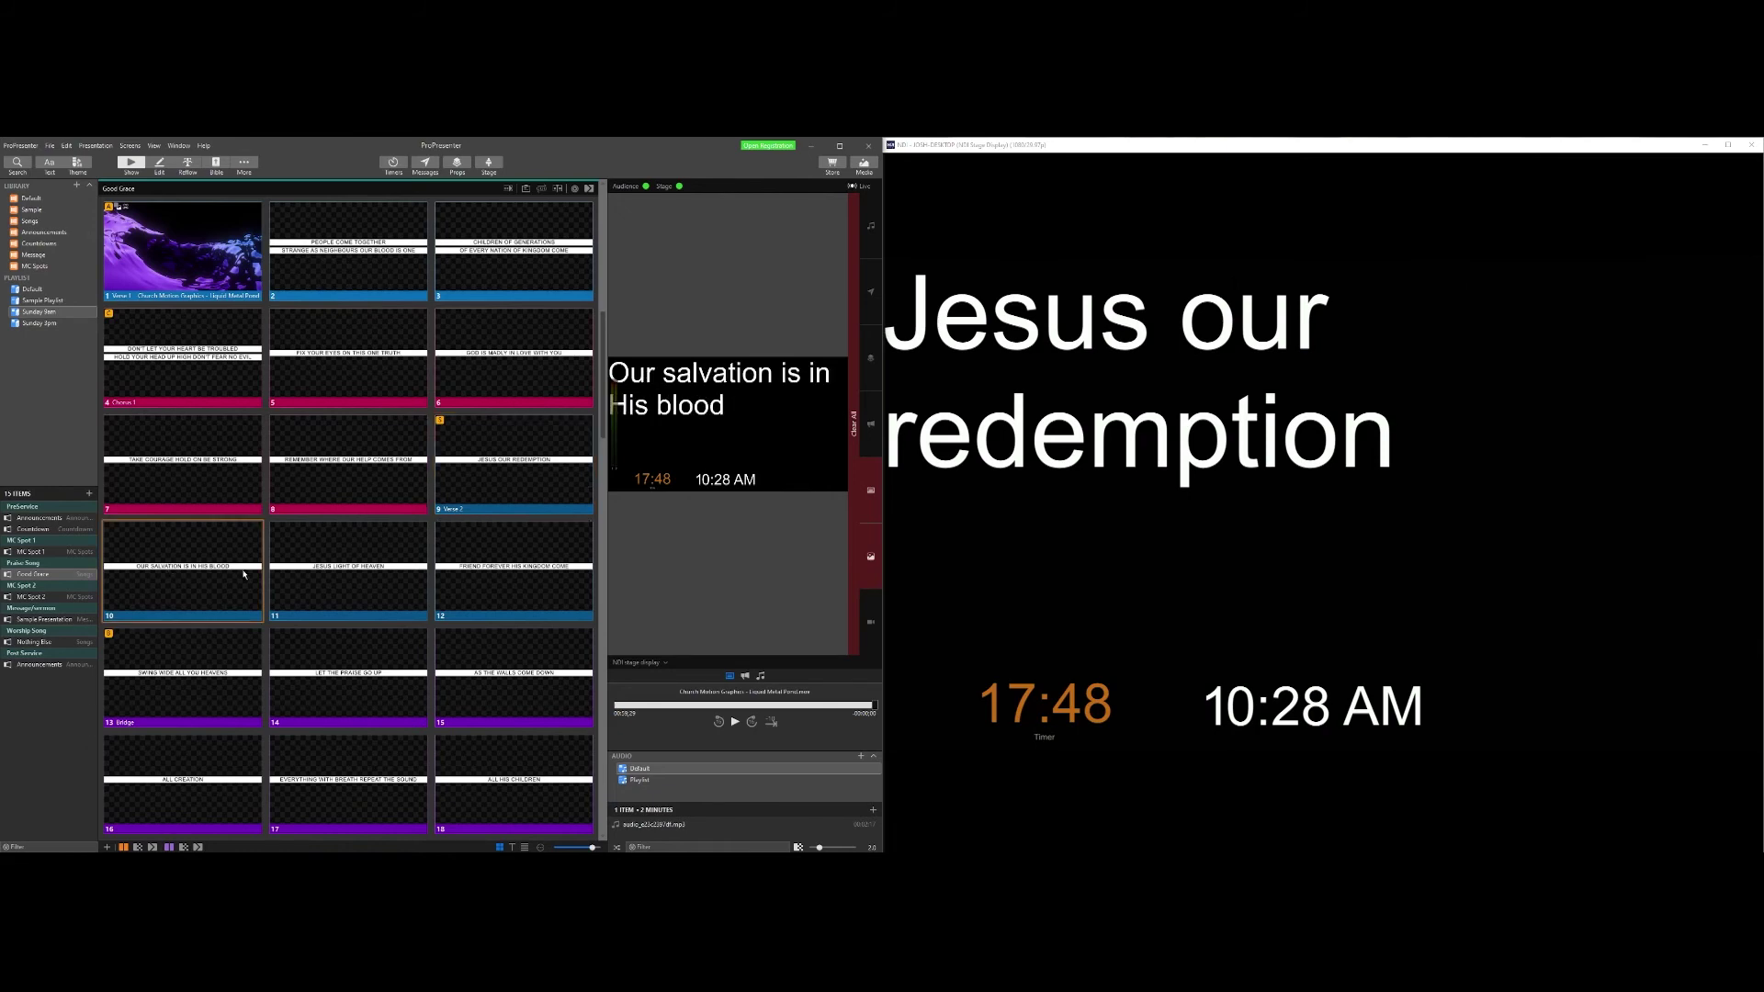
left_click(299, 578)
left_click(496, 568)
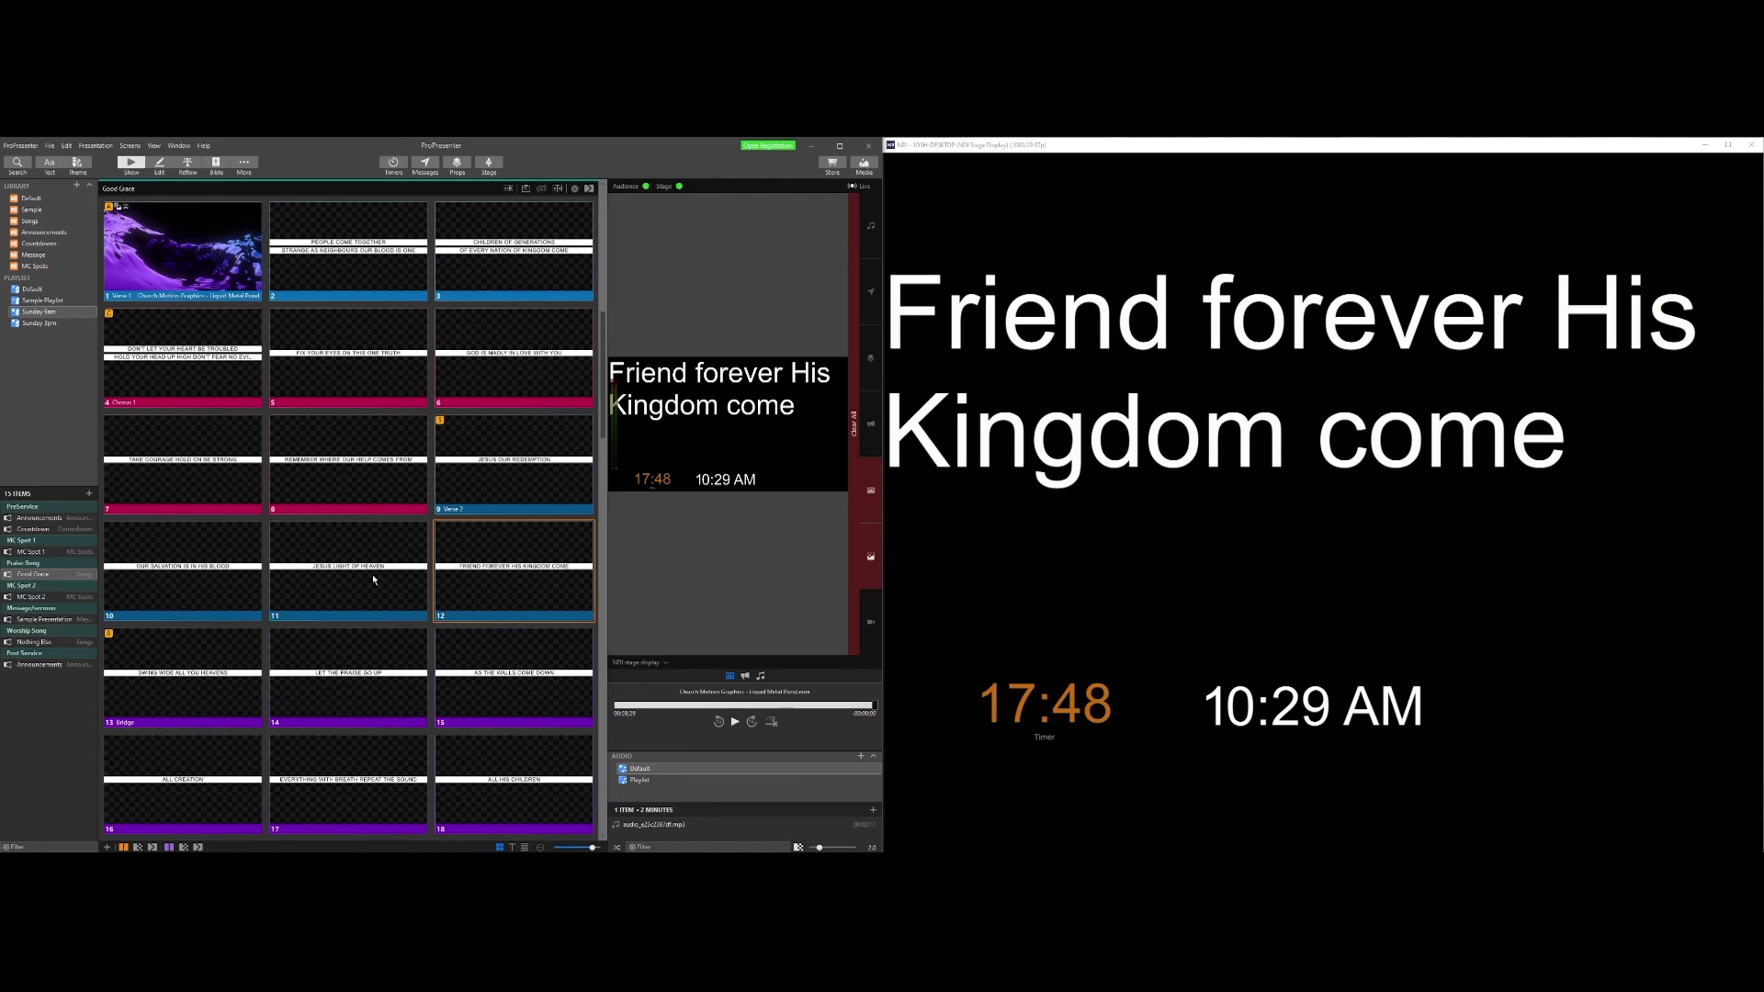
left_click(216, 682)
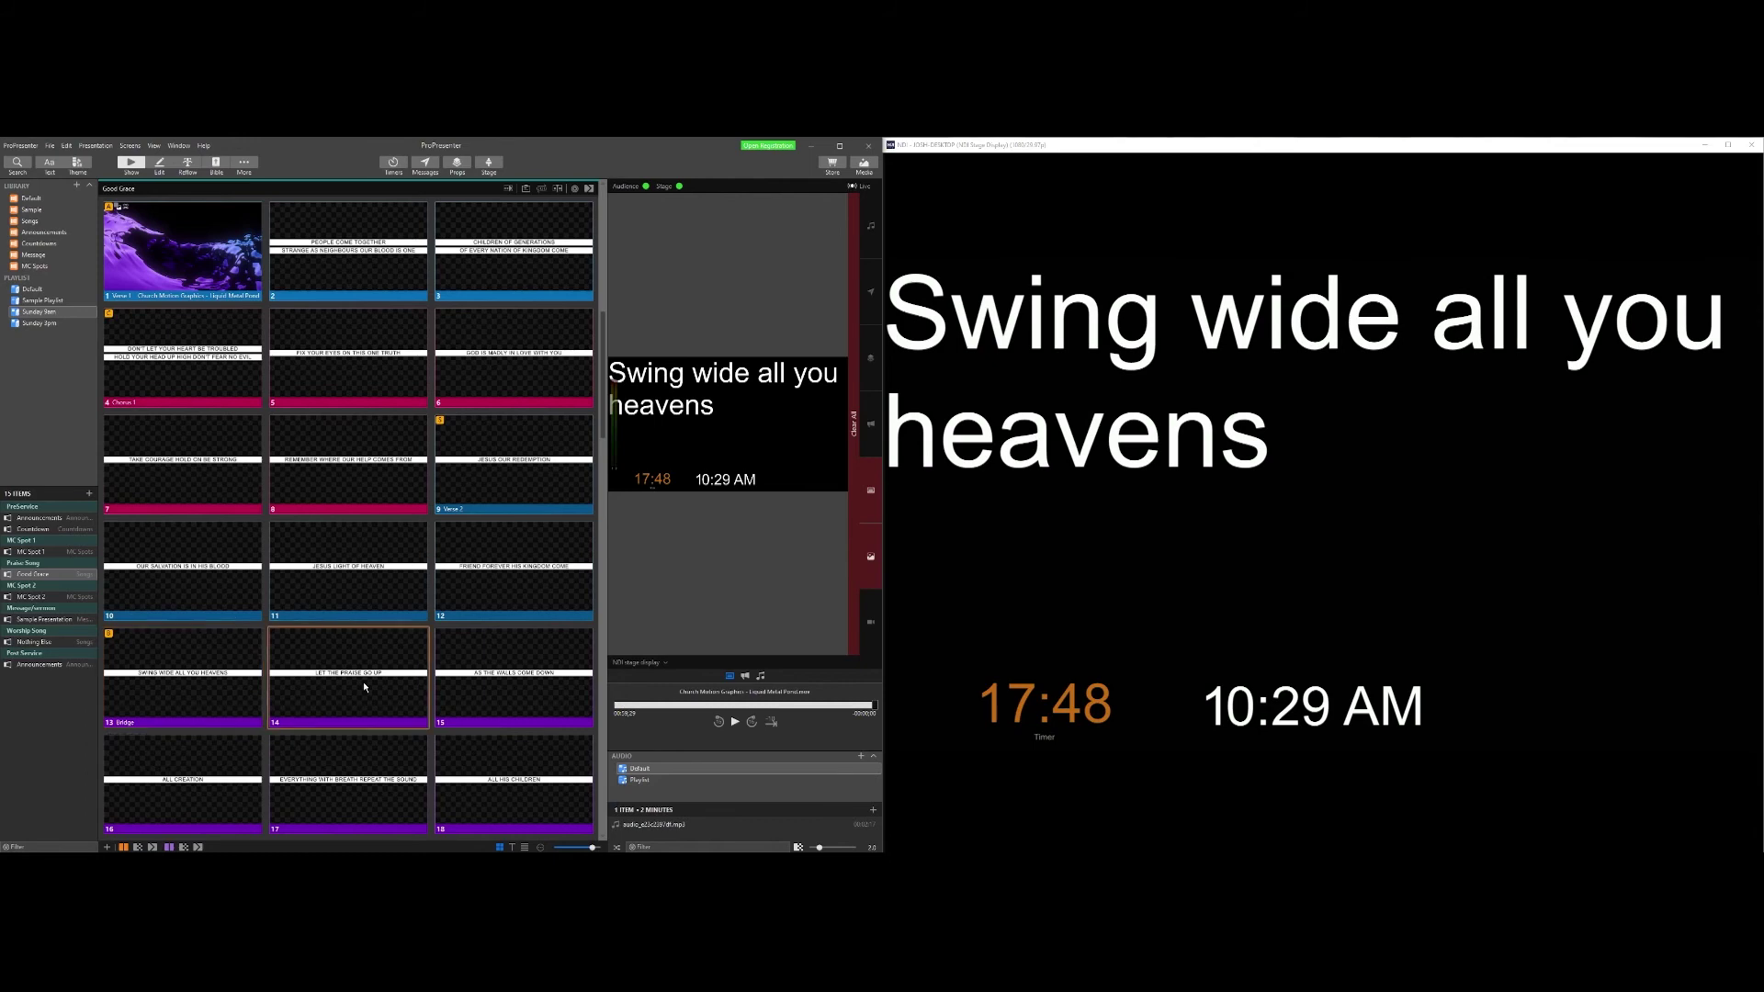
left_click(481, 683)
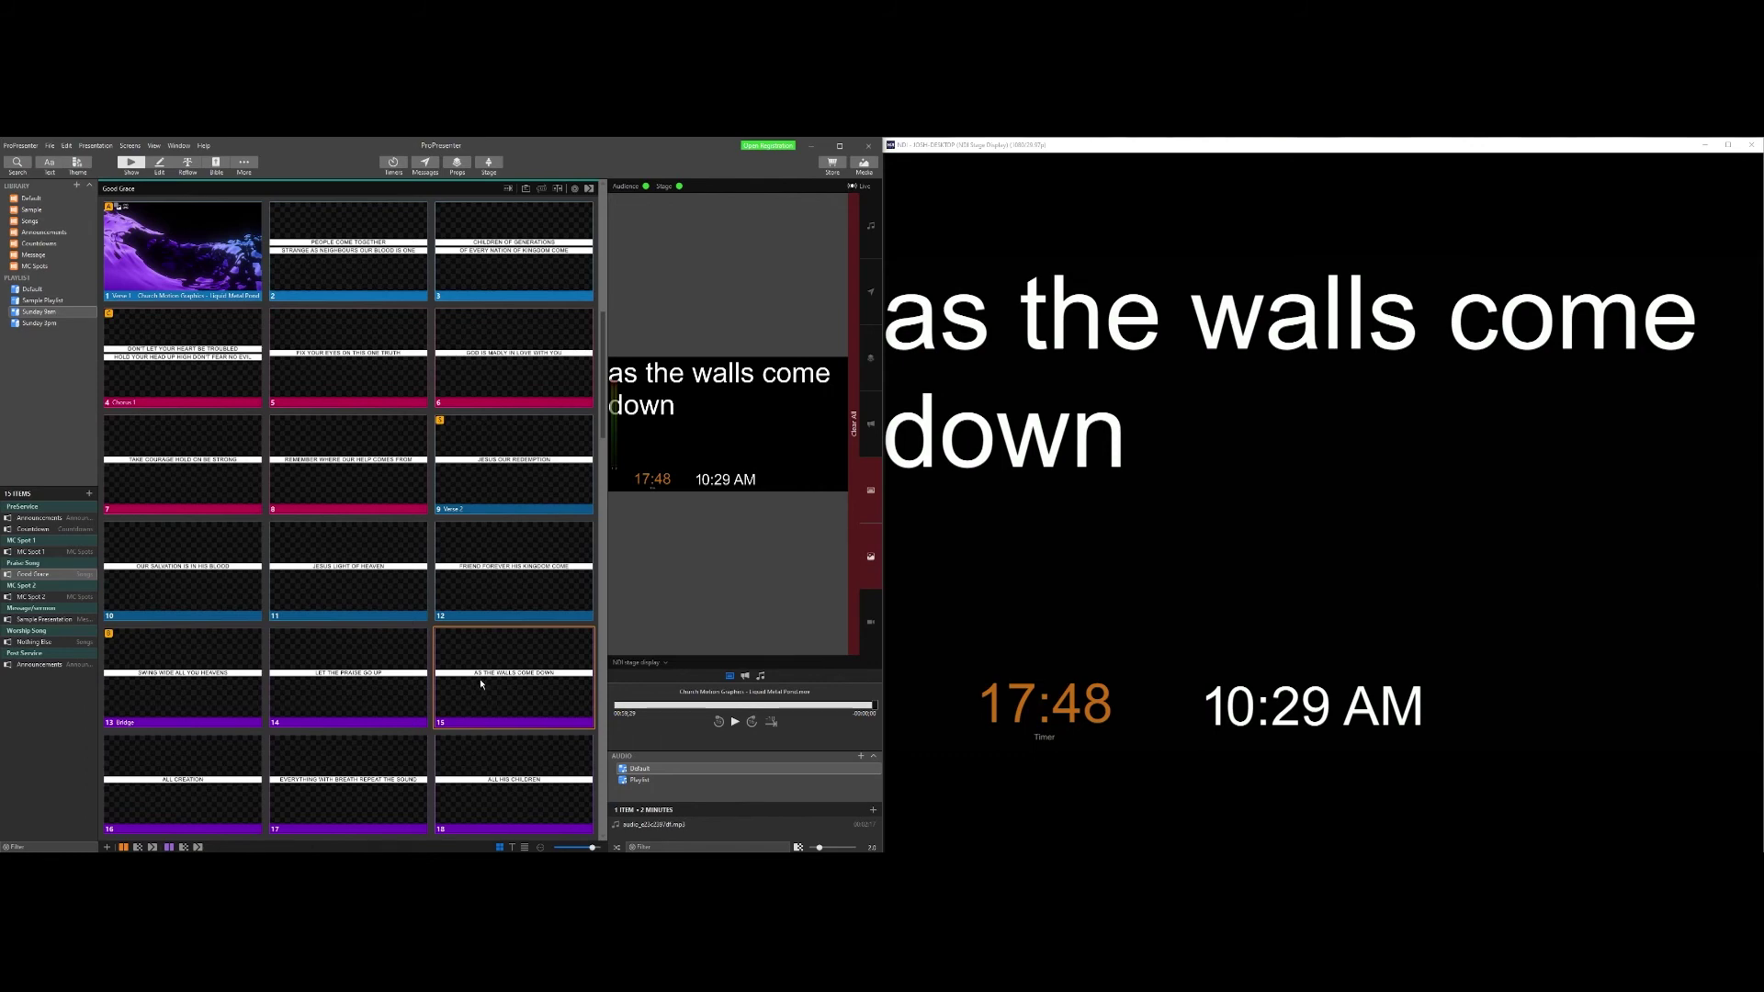
Start the stage display countdown timer so it ticks down from 17:48
mouse_move(1062, 588)
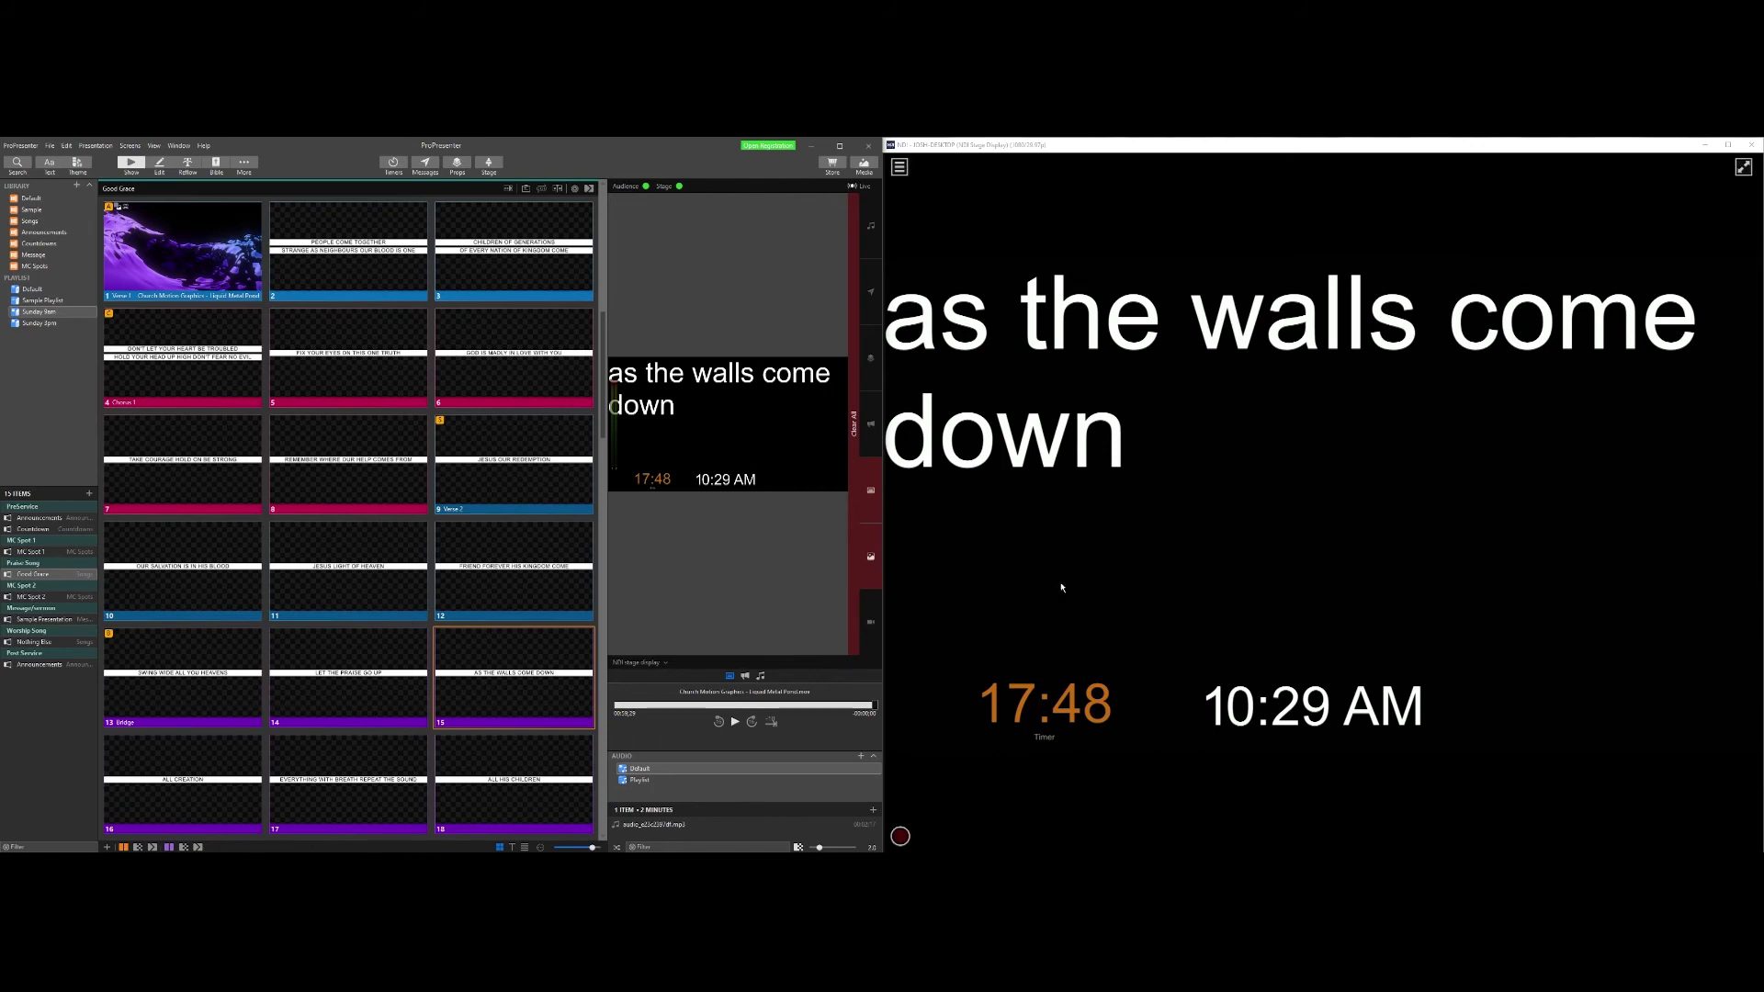
left_click(393, 165)
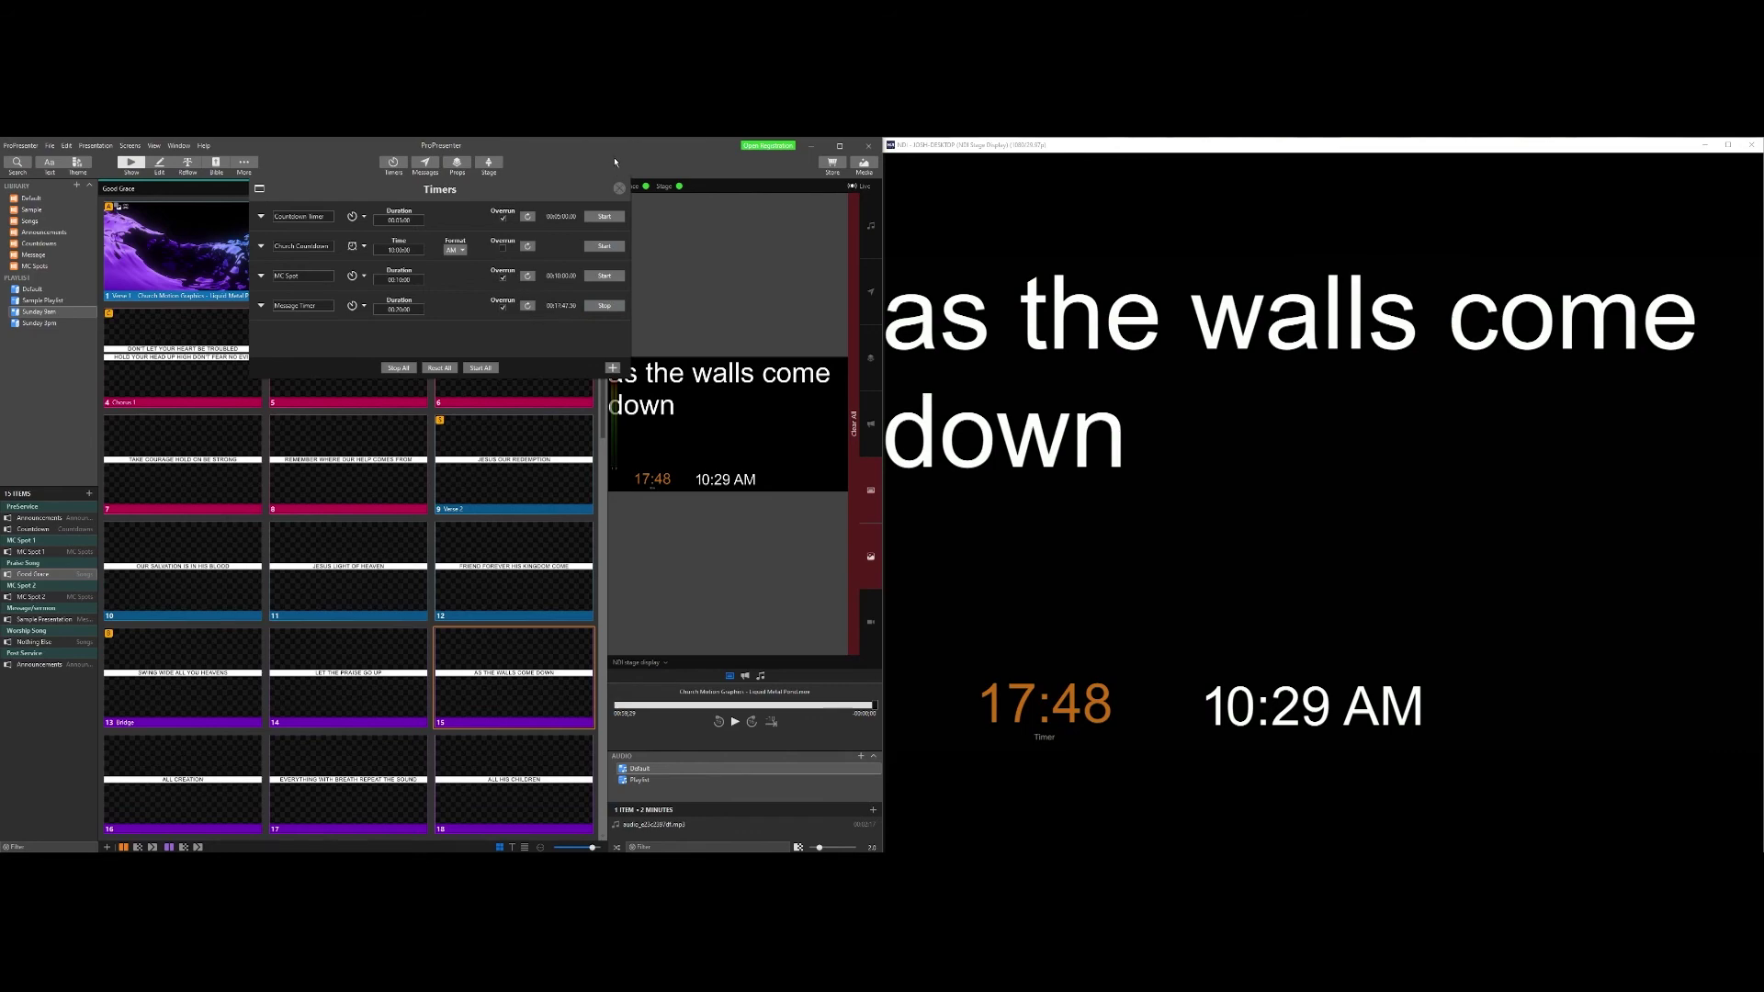
left_click(620, 189)
mouse_move(1044, 707)
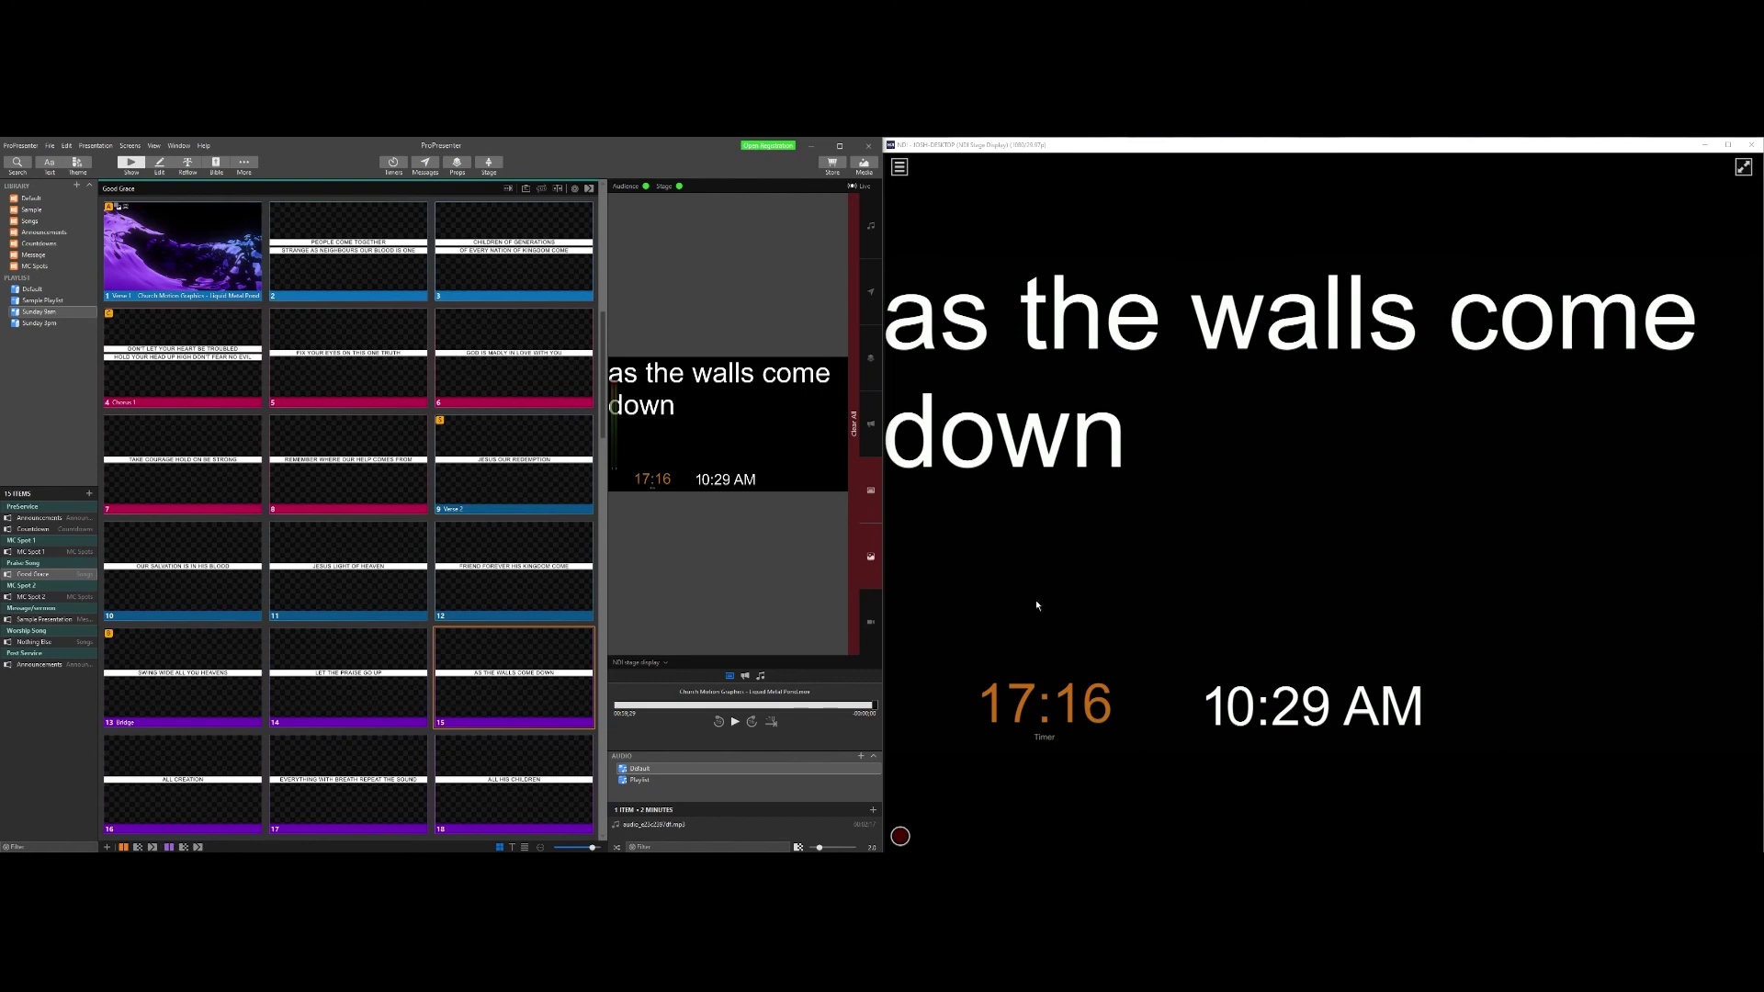
Switch Studio Monitor to JOSH-DESKTOP's NDI Propresenter Congregation source and preview NDI Congregation in ProPresenter
left_click(899, 166)
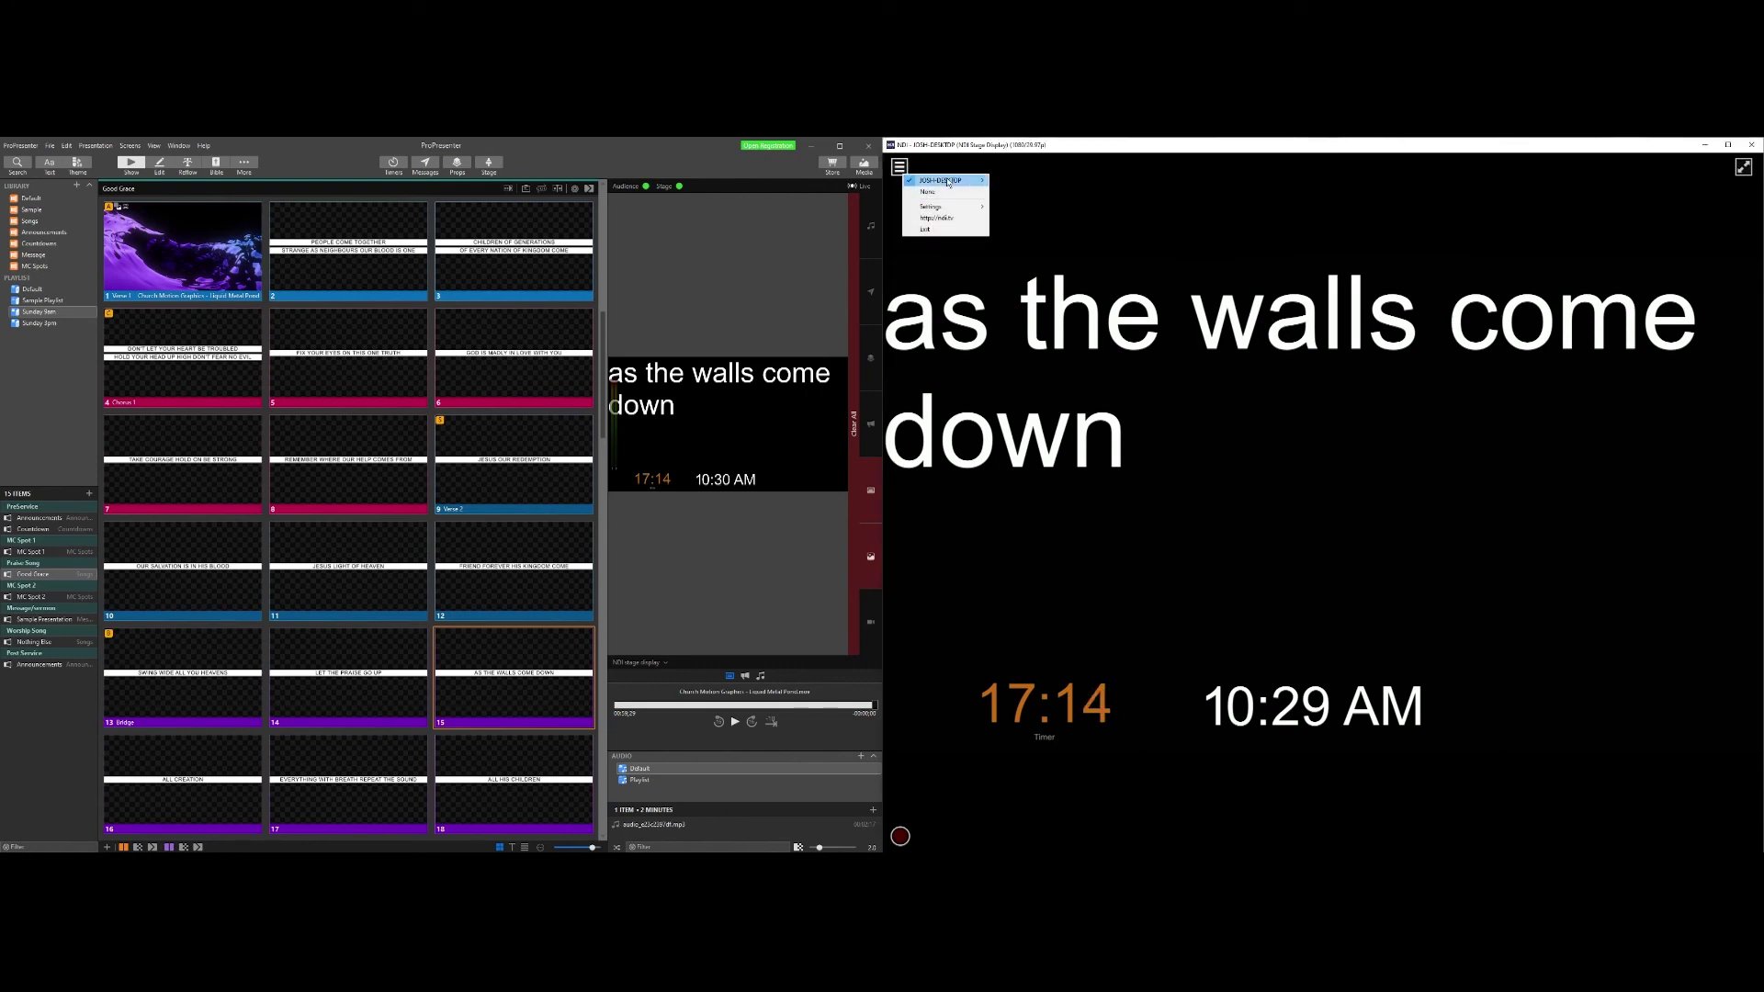
mouse_move(951, 182)
left_click(1047, 180)
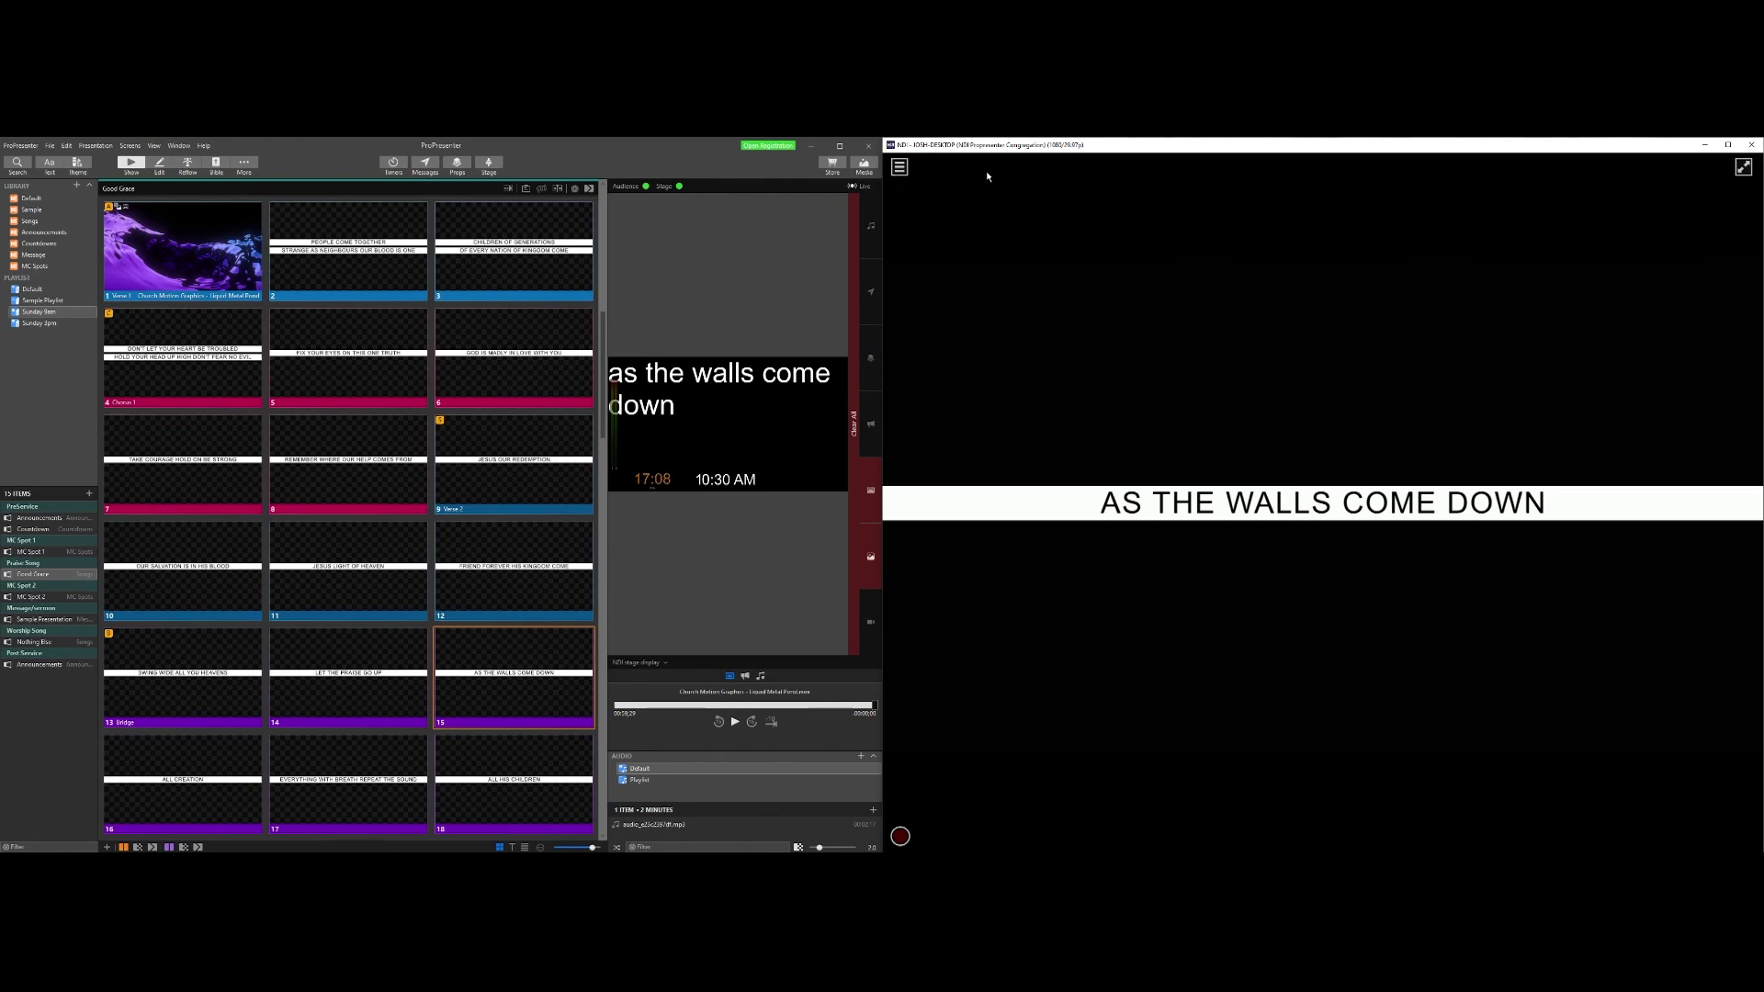
left_click(637, 662)
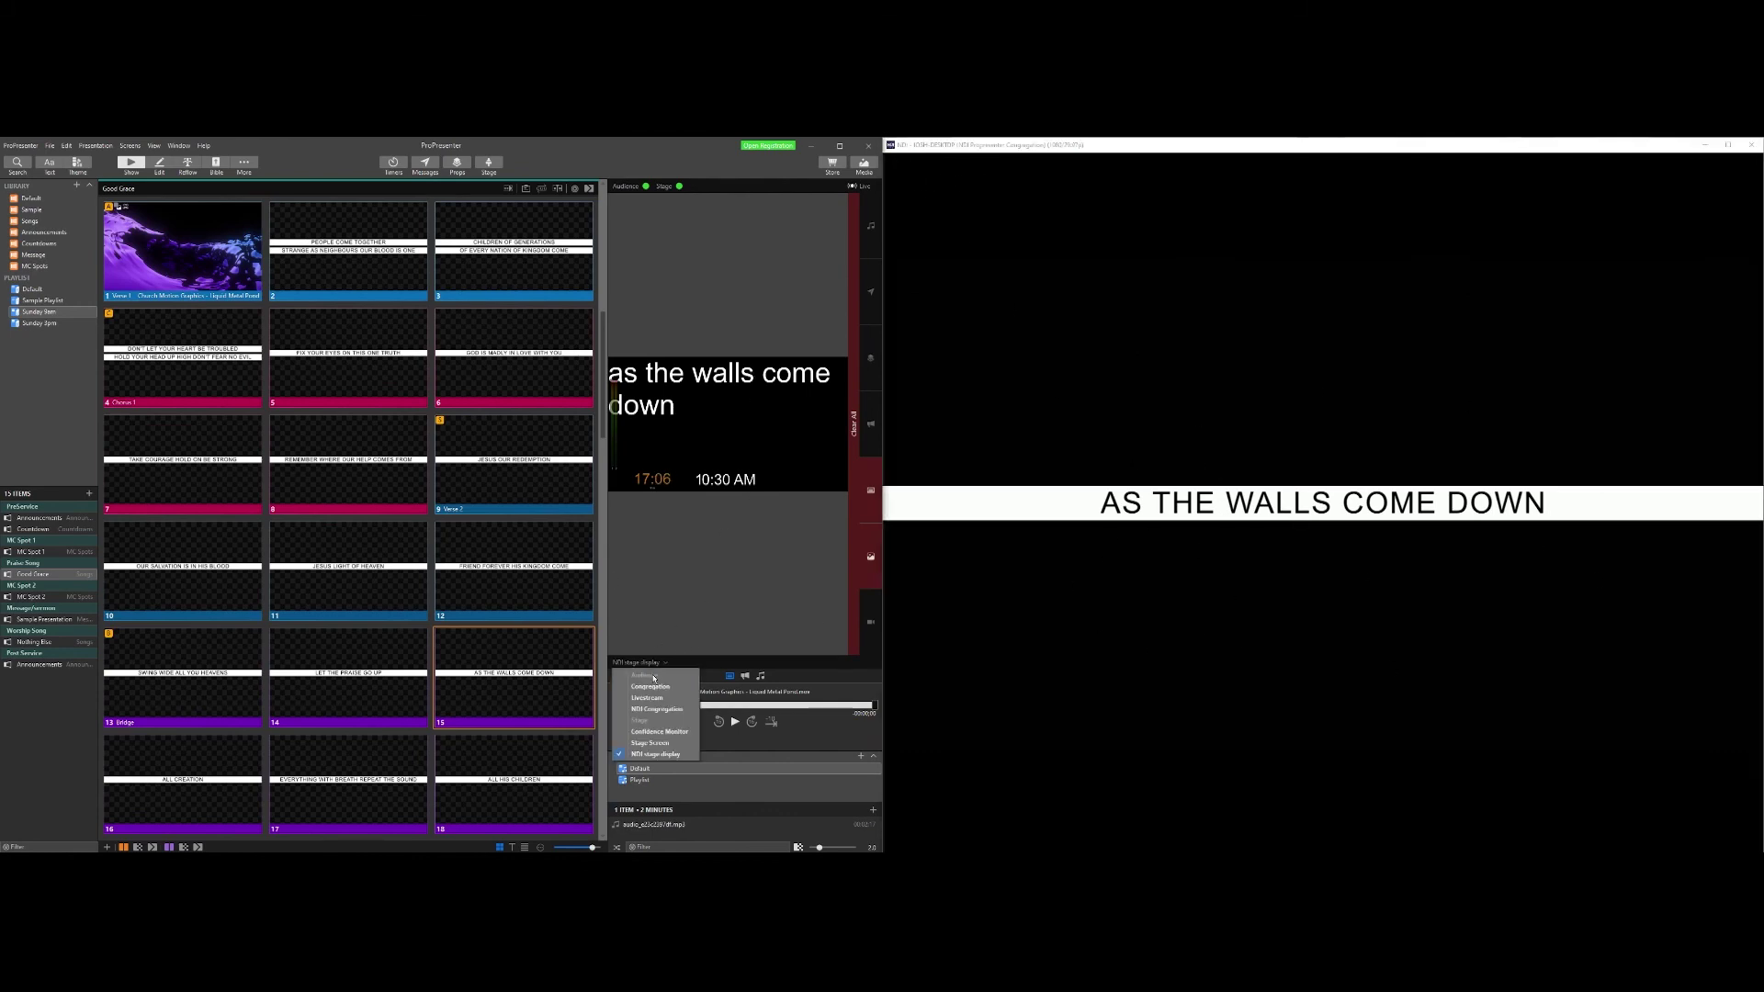
left_click(659, 711)
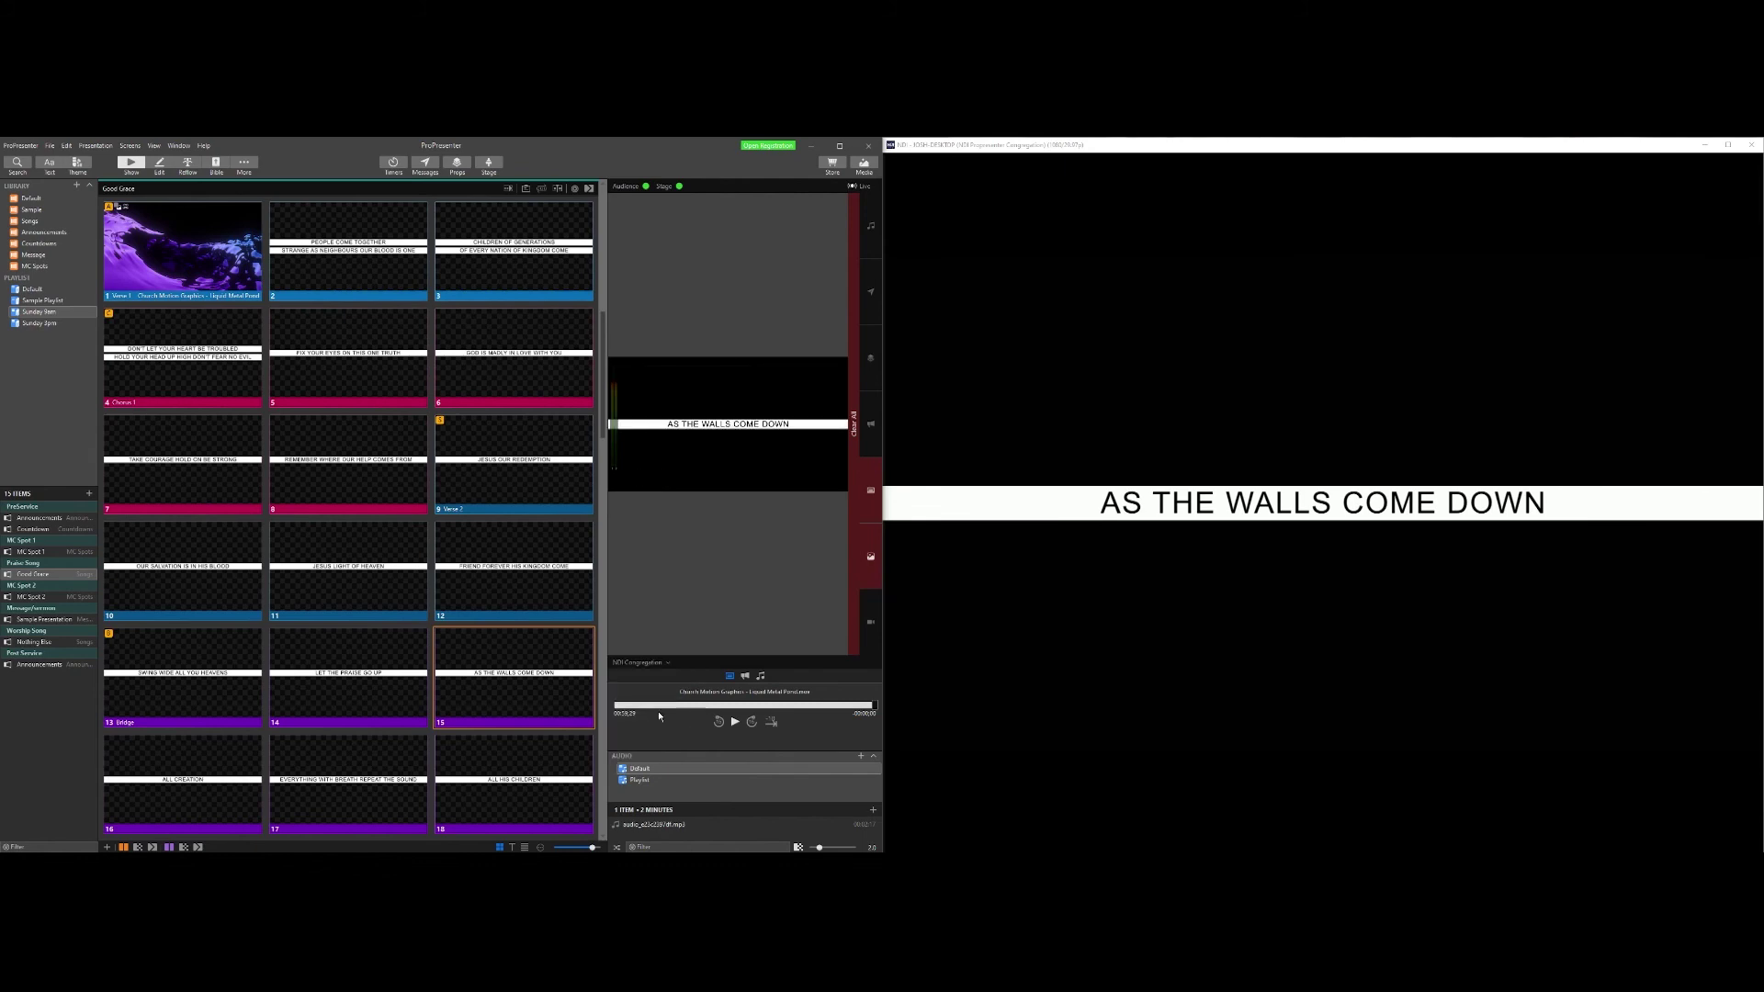
Send Good Grace's title slide live, advance to 'Swing wide all you heavens', then step back two slides
left_click(193, 247)
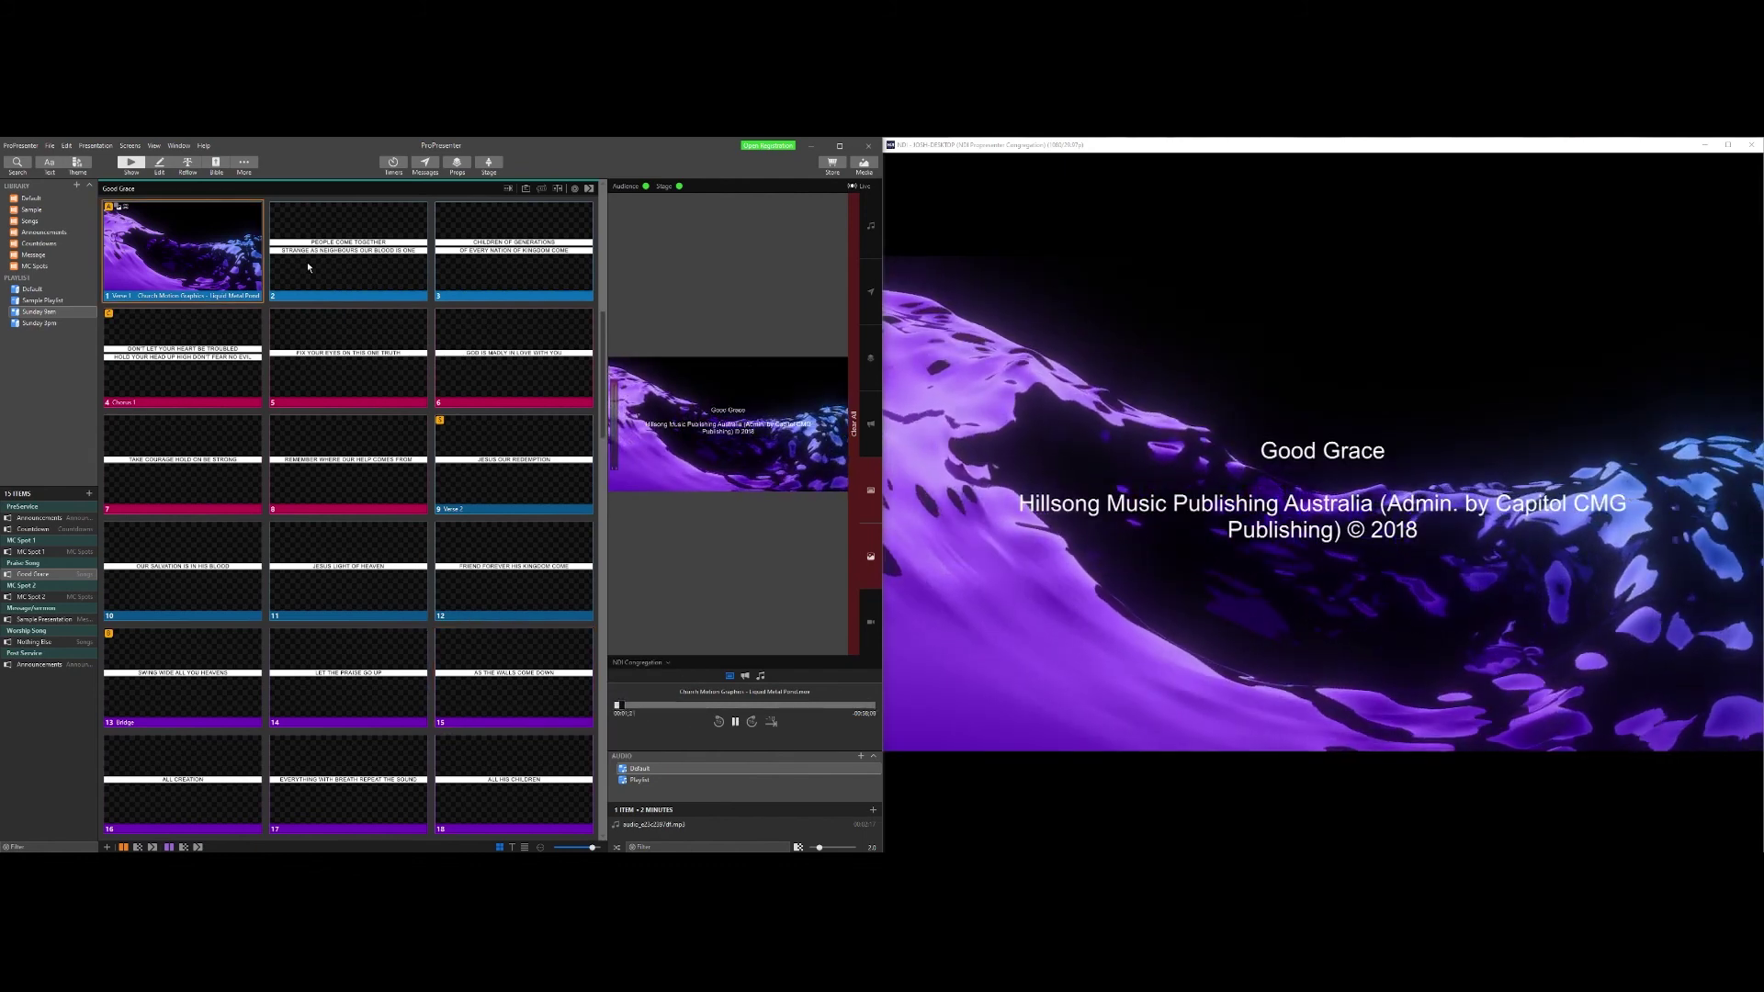
key("Right")
key("Right")
key("Right")
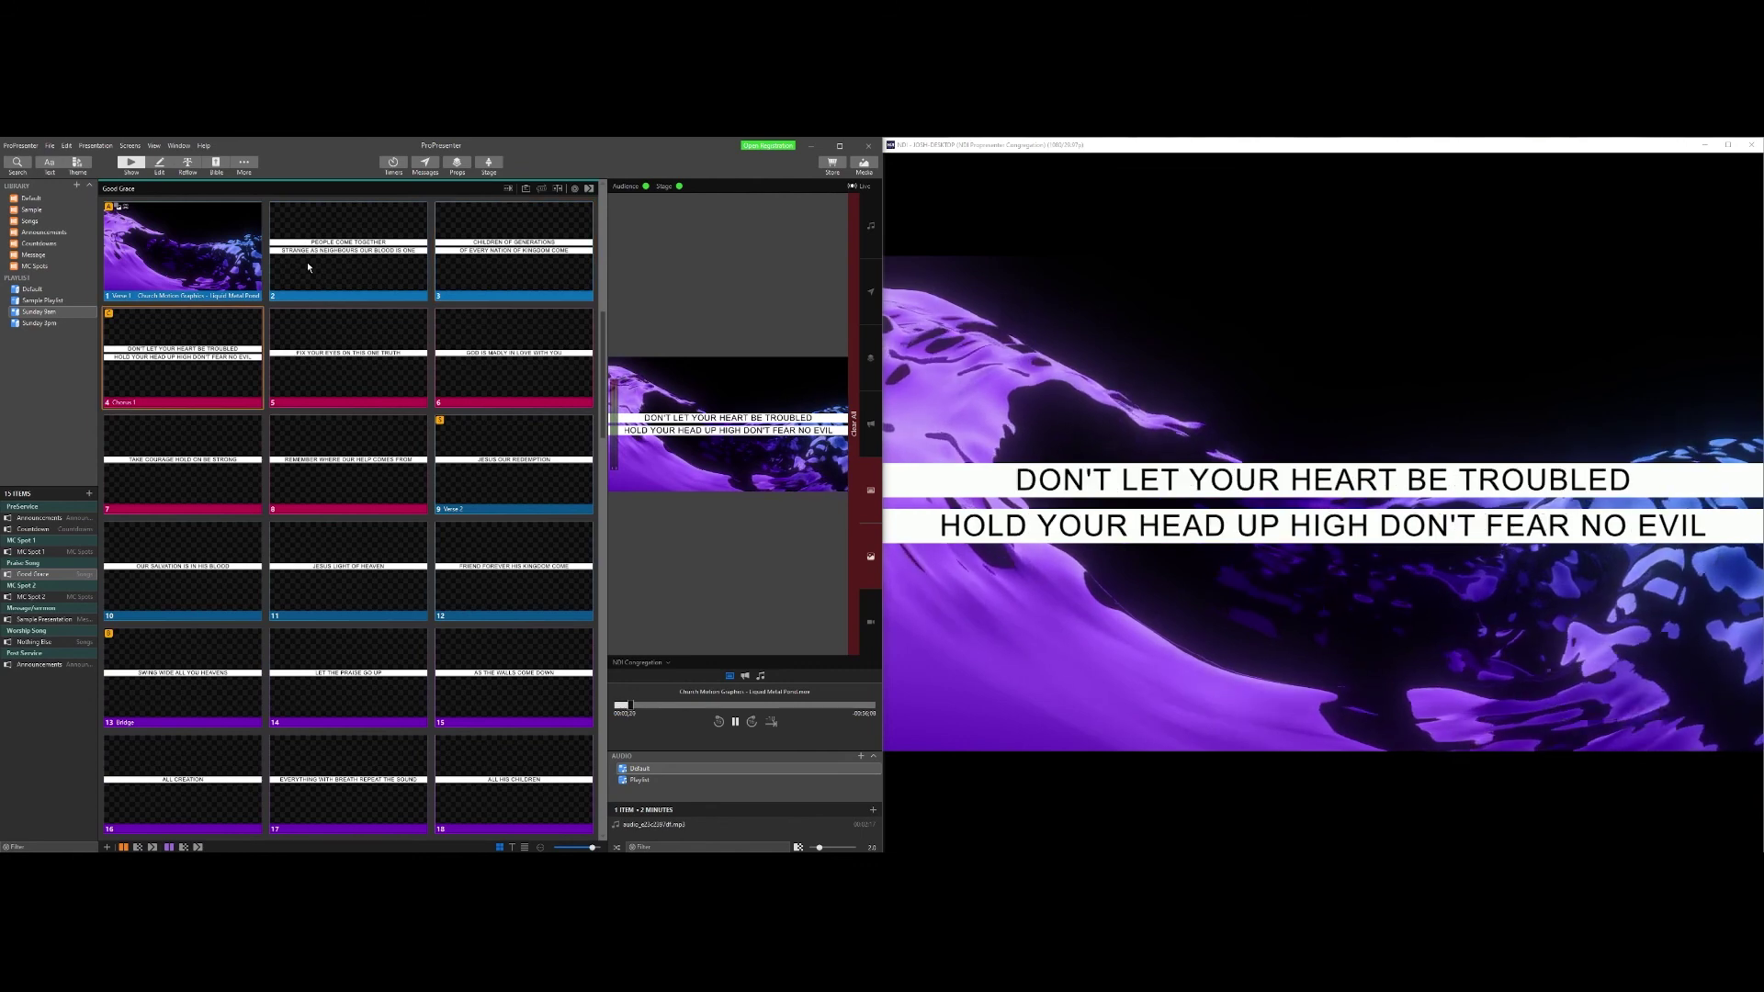
key("Right")
key("Right")
key("Right")
key("Right")
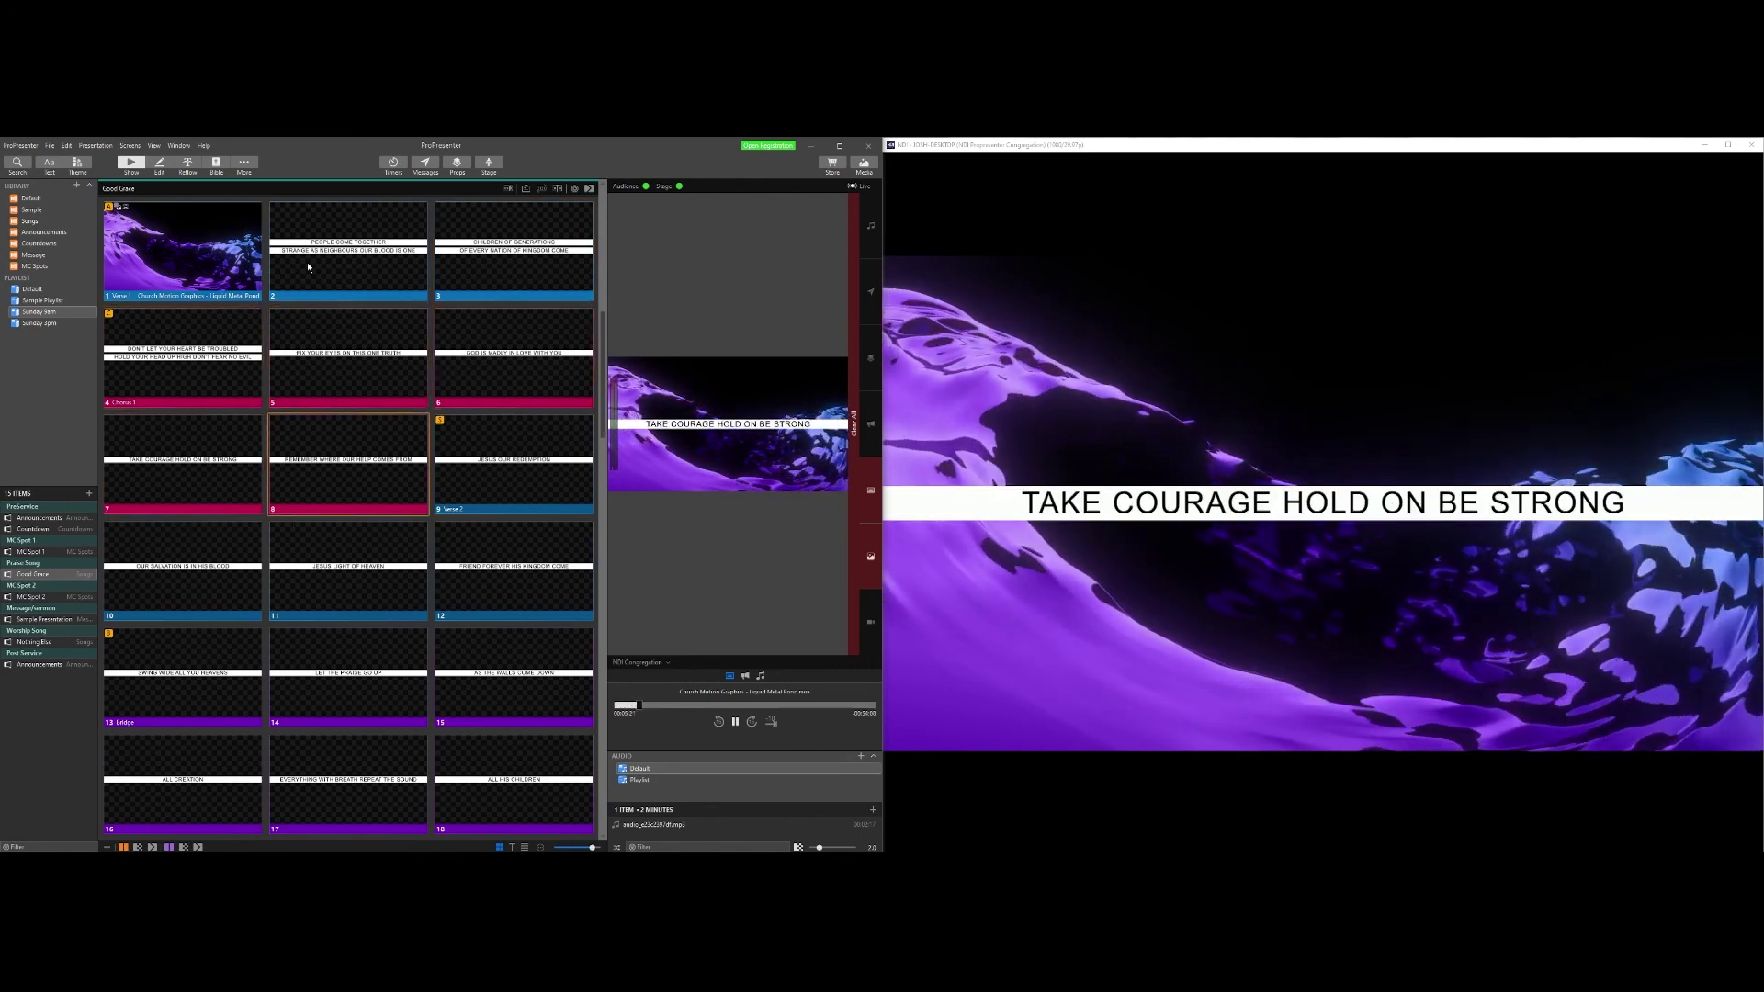
key("Right")
key("Right")
key("Right")
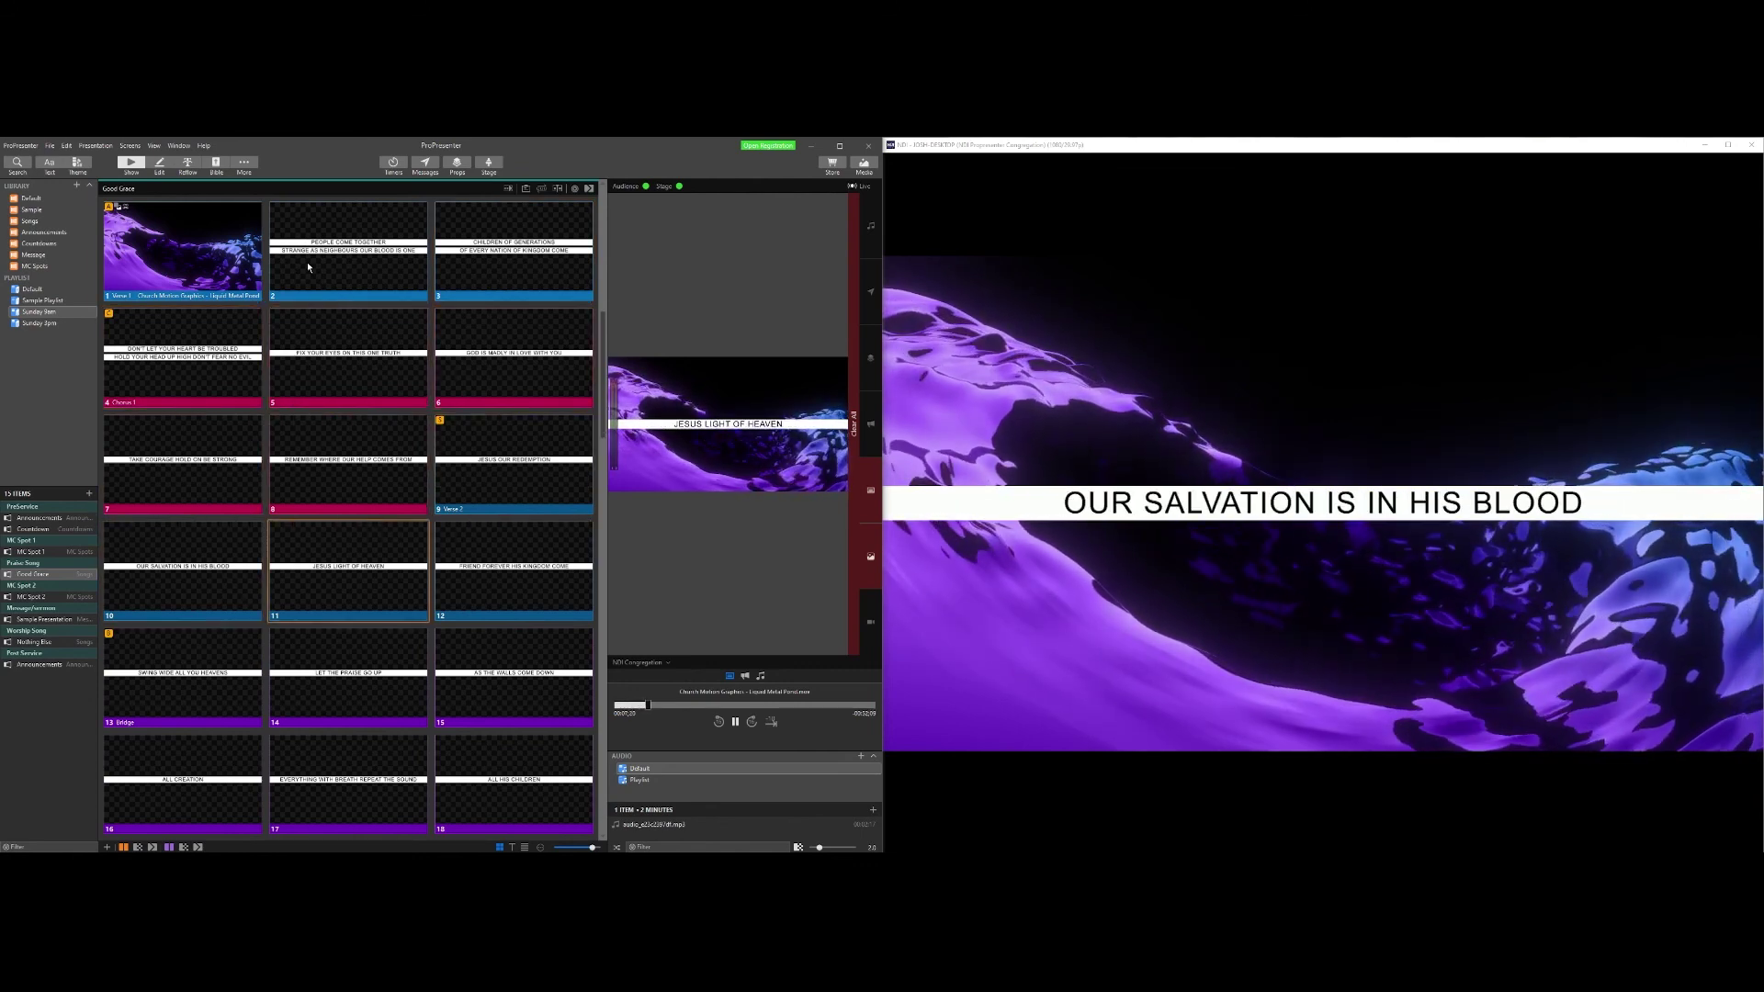
key("Right")
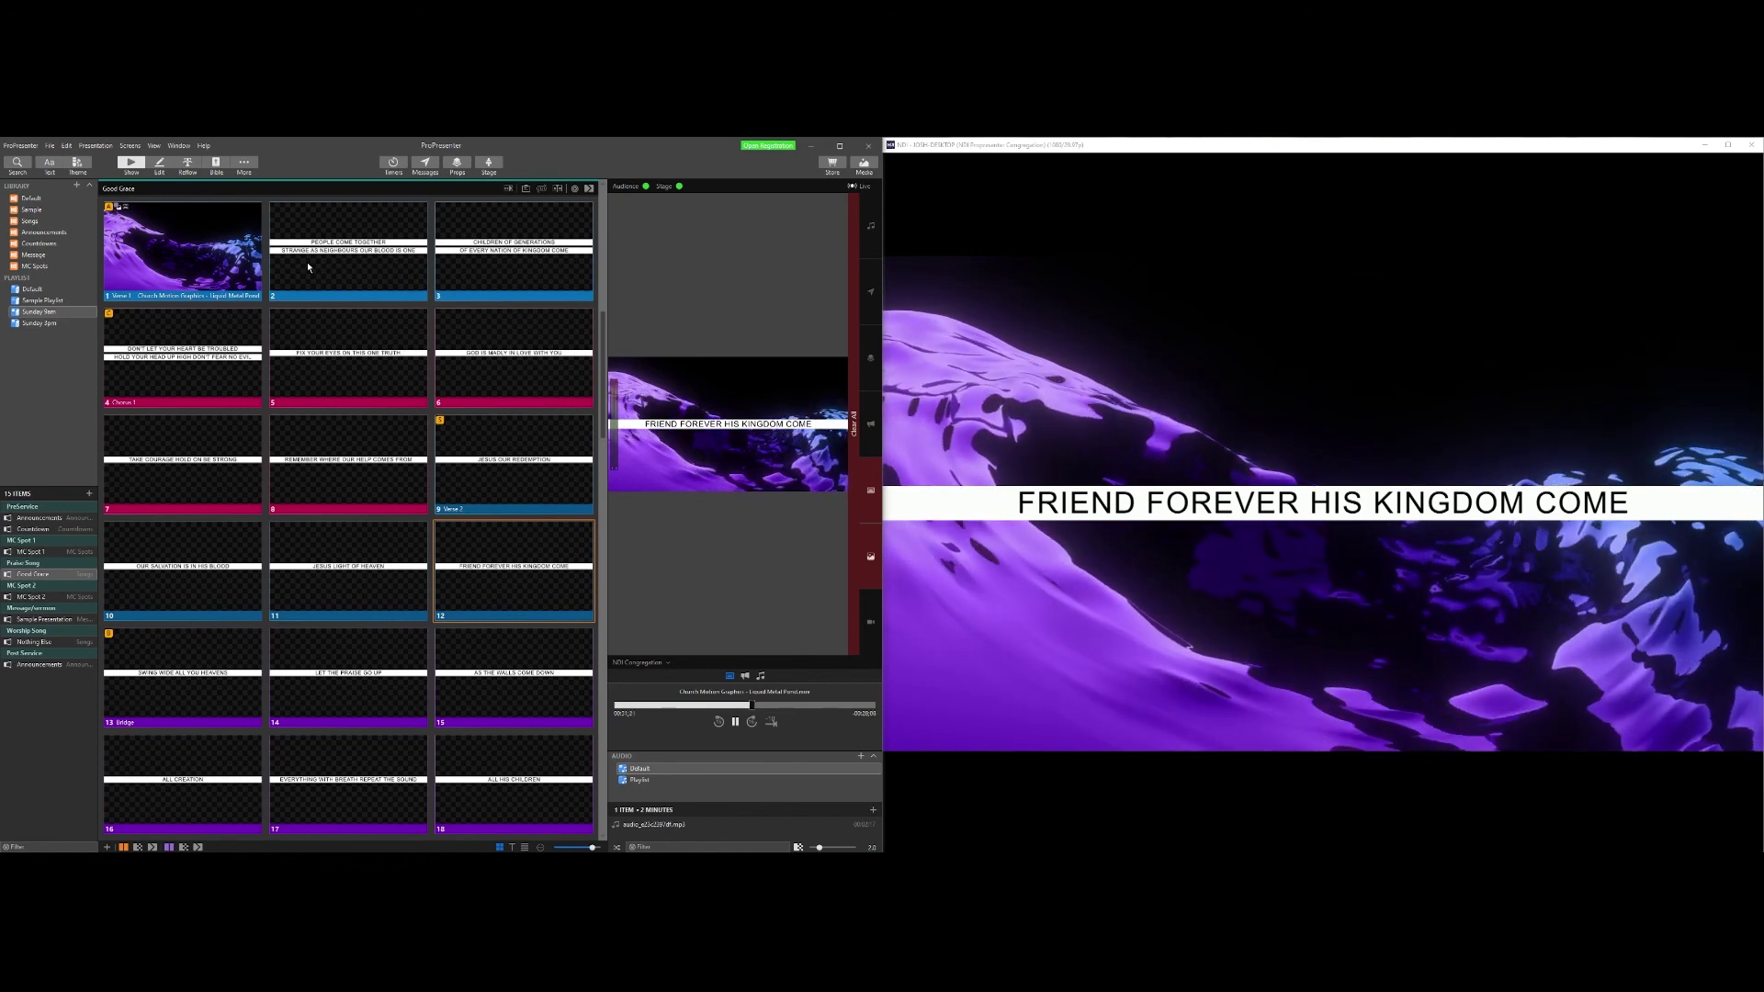
key("Right")
key("Left")
key("Left")
key("Left")
key("Left")
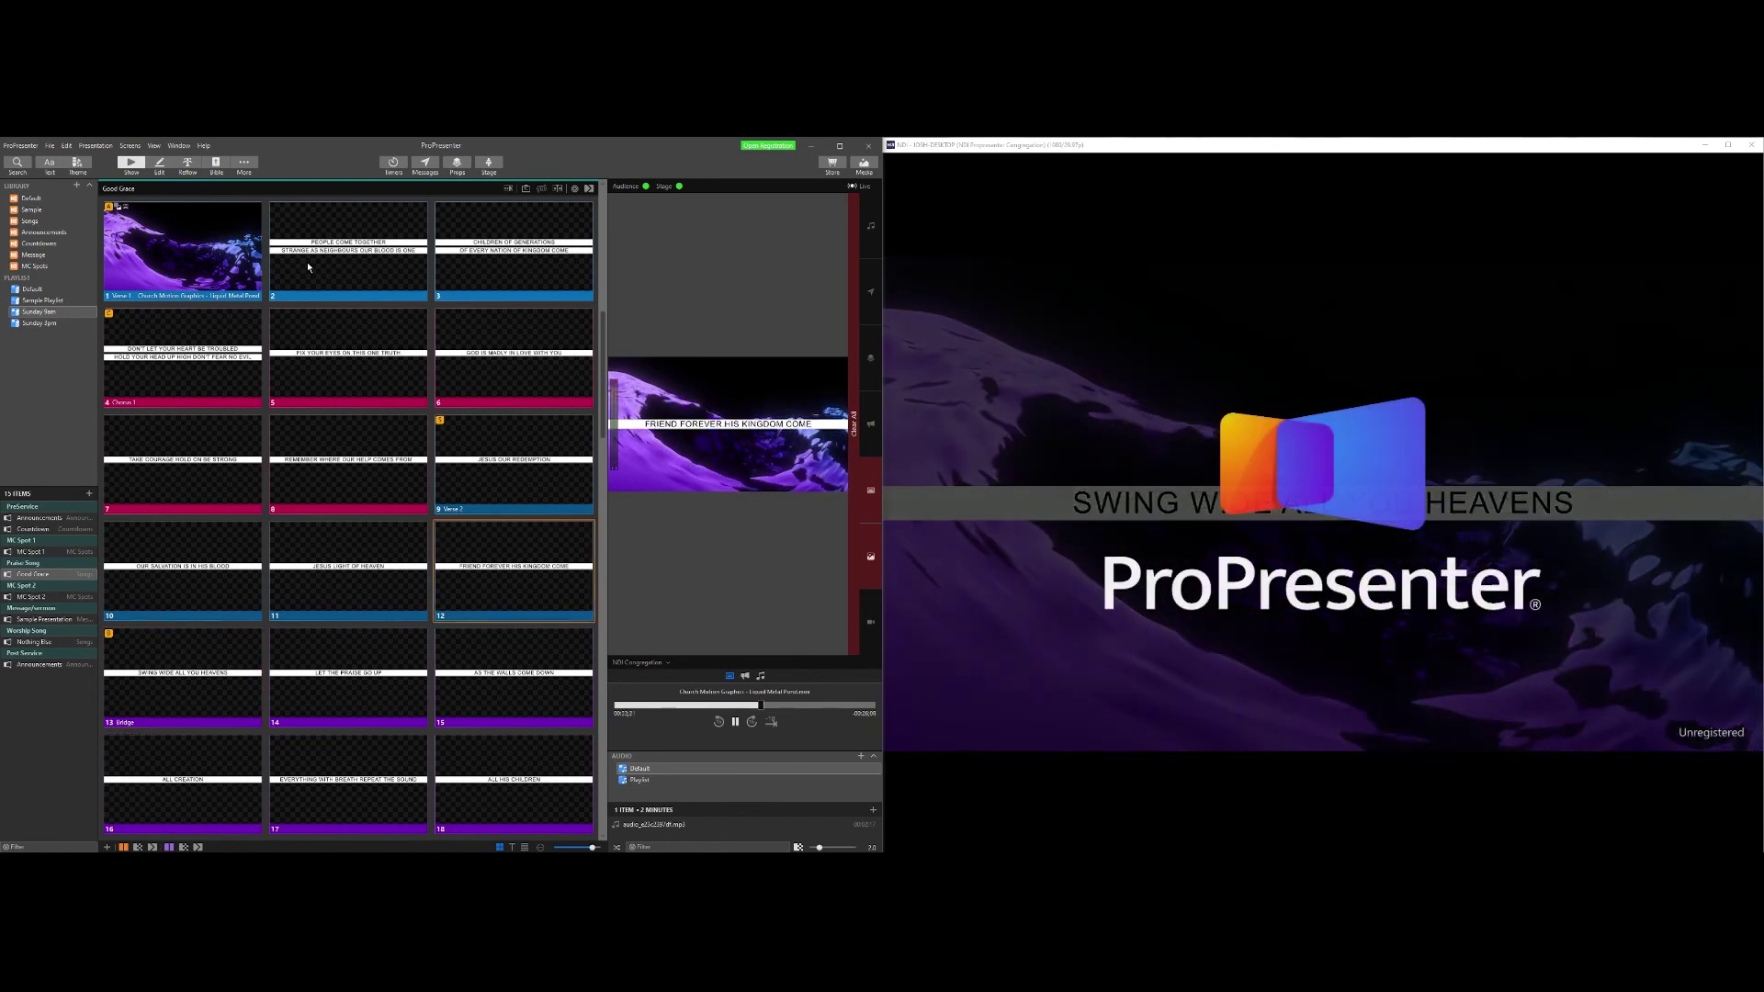
key("Left")
key("Left")
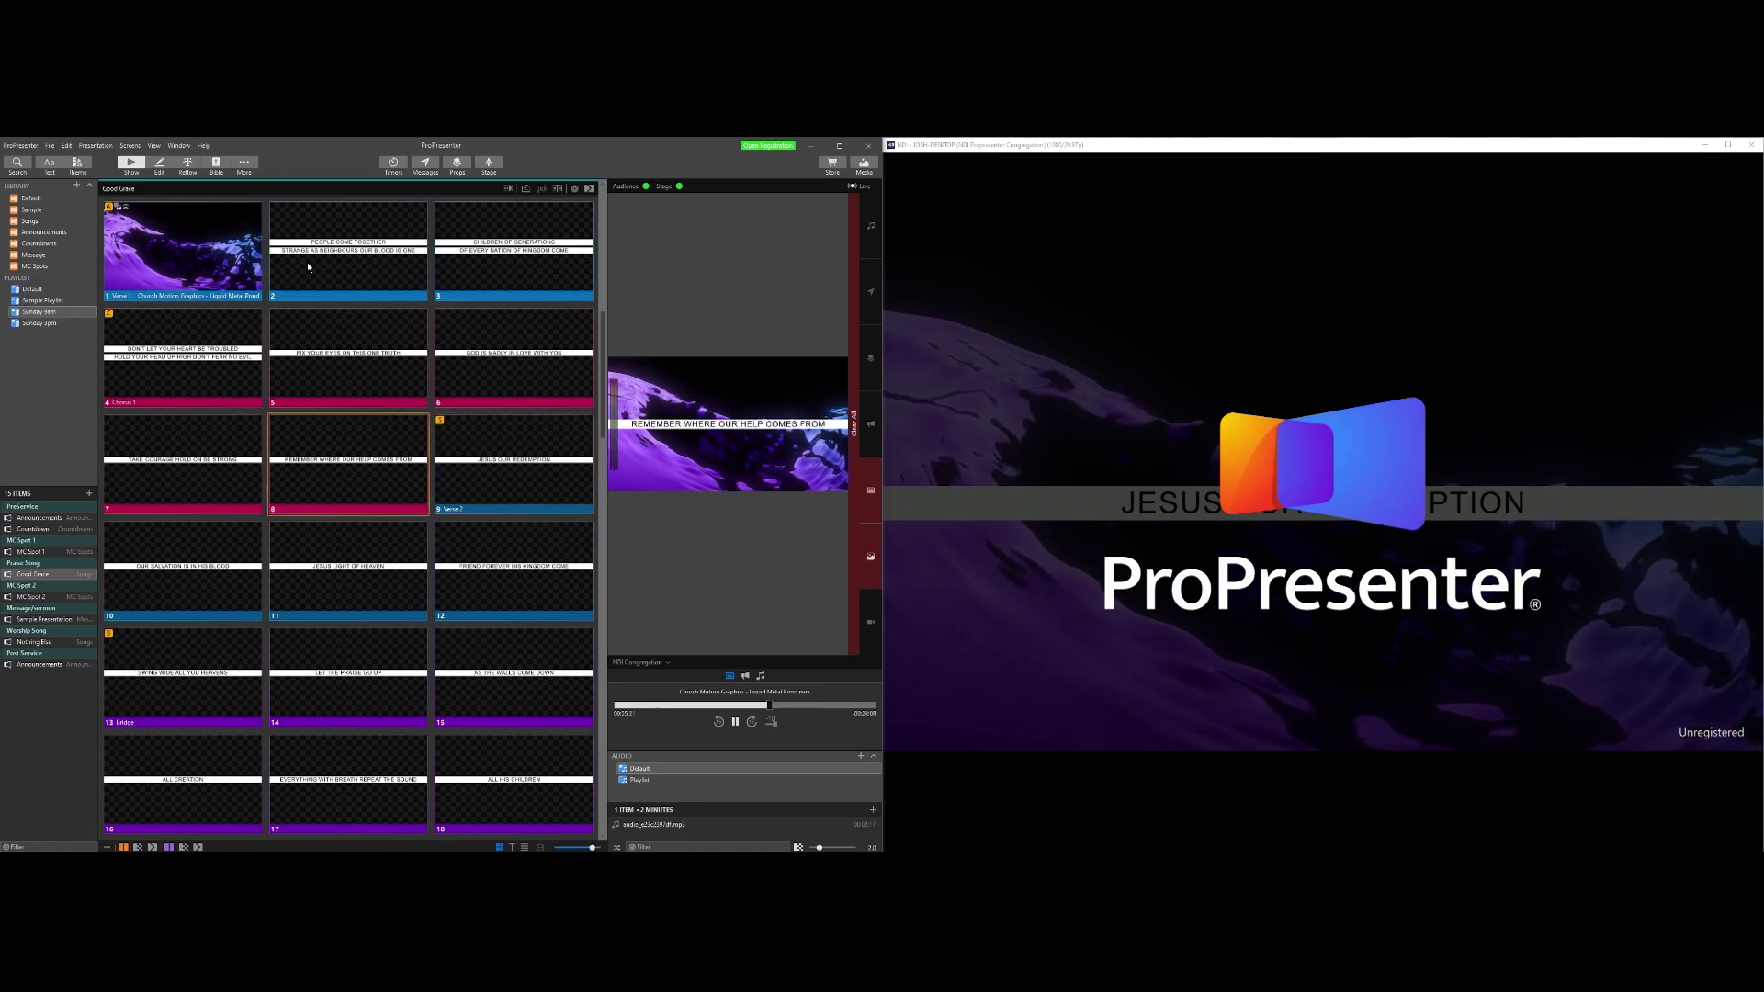